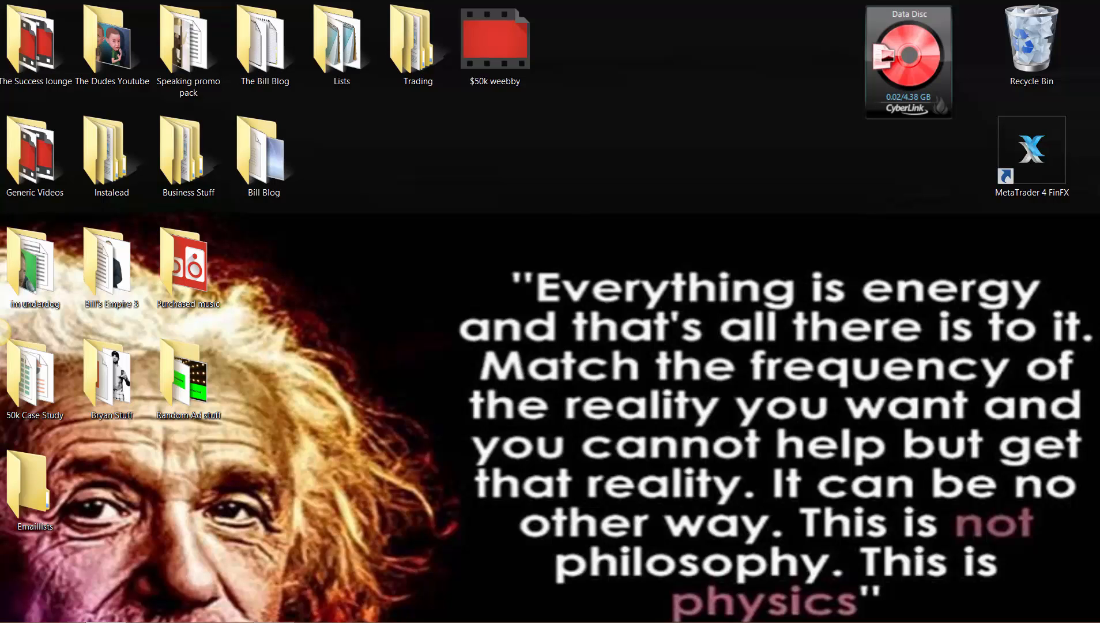
- Bring the Facebook window into view and check today's results for the active website clicks ad
left_click_drag(1099, 109, 305, 5)
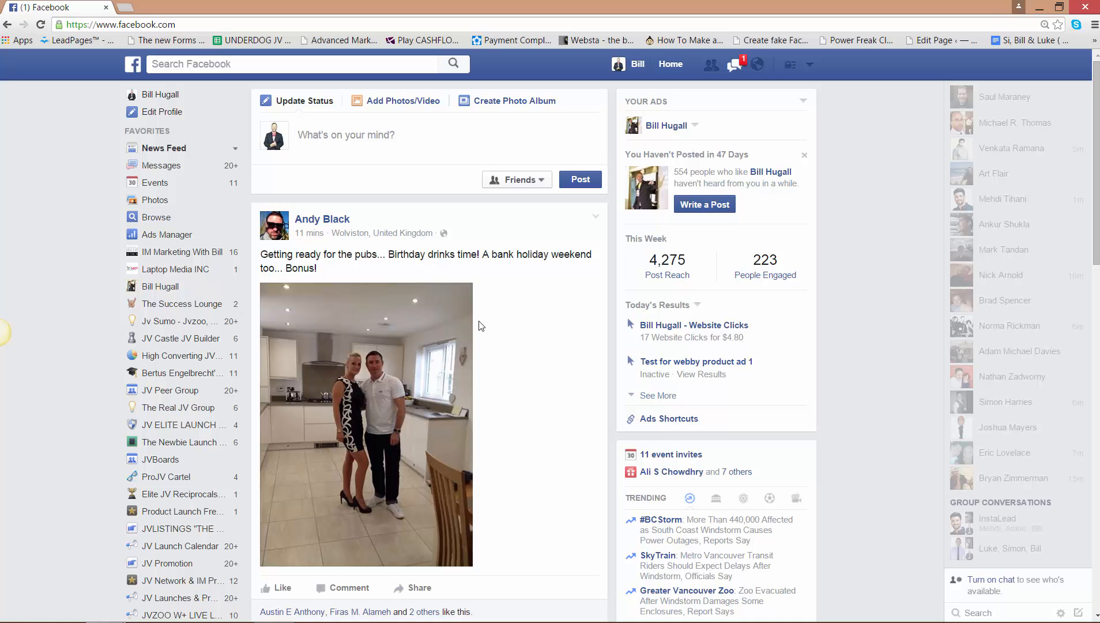
left_click(705, 339)
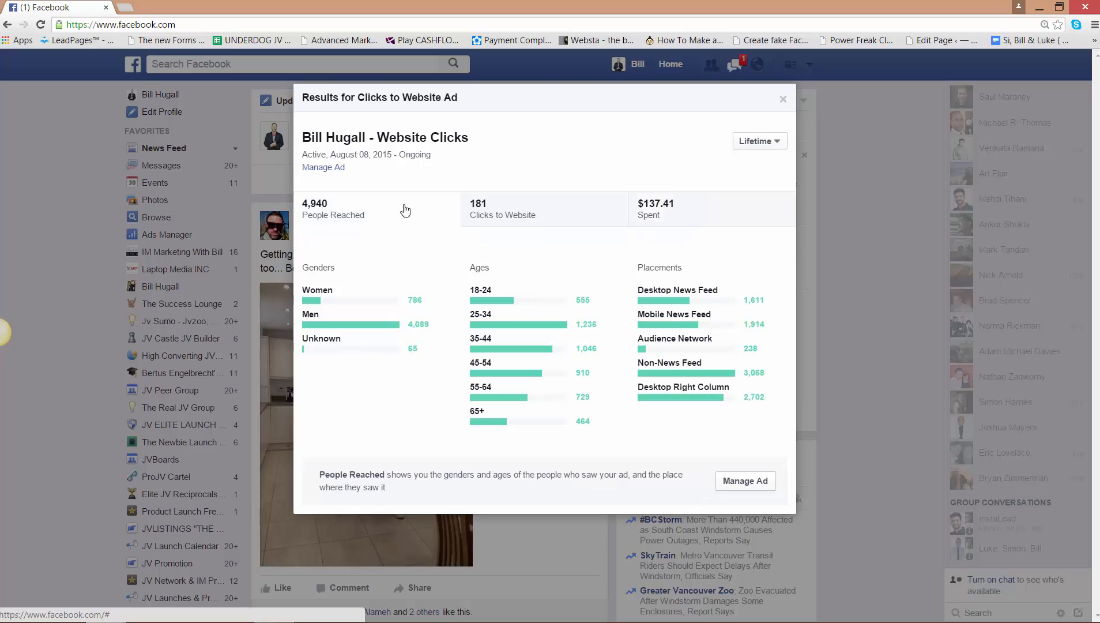
left_click(773, 141)
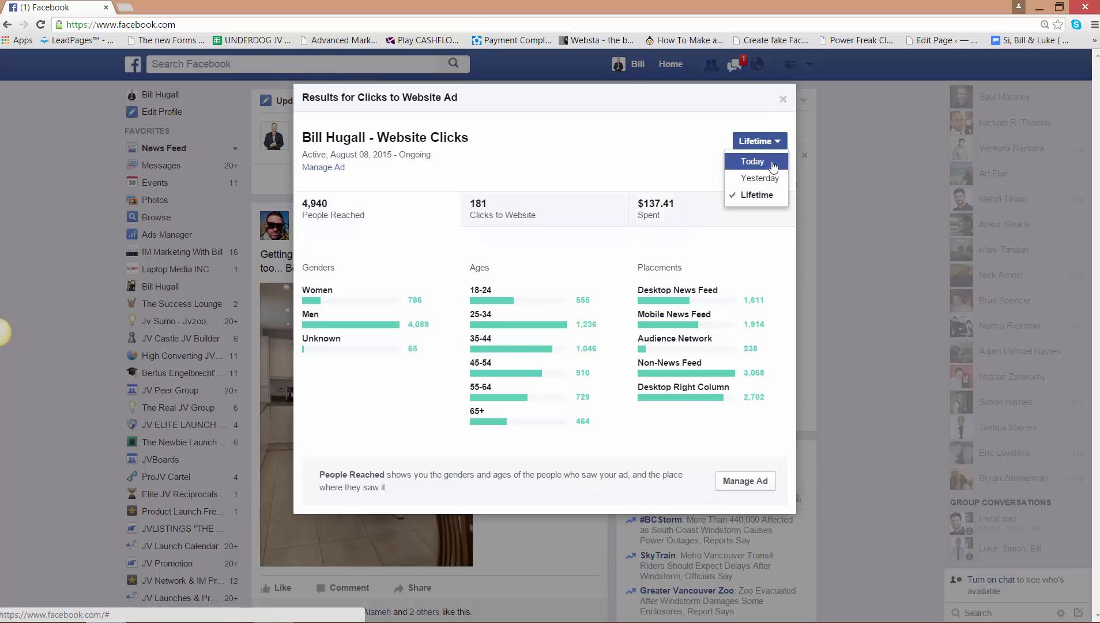
left_click(773, 164)
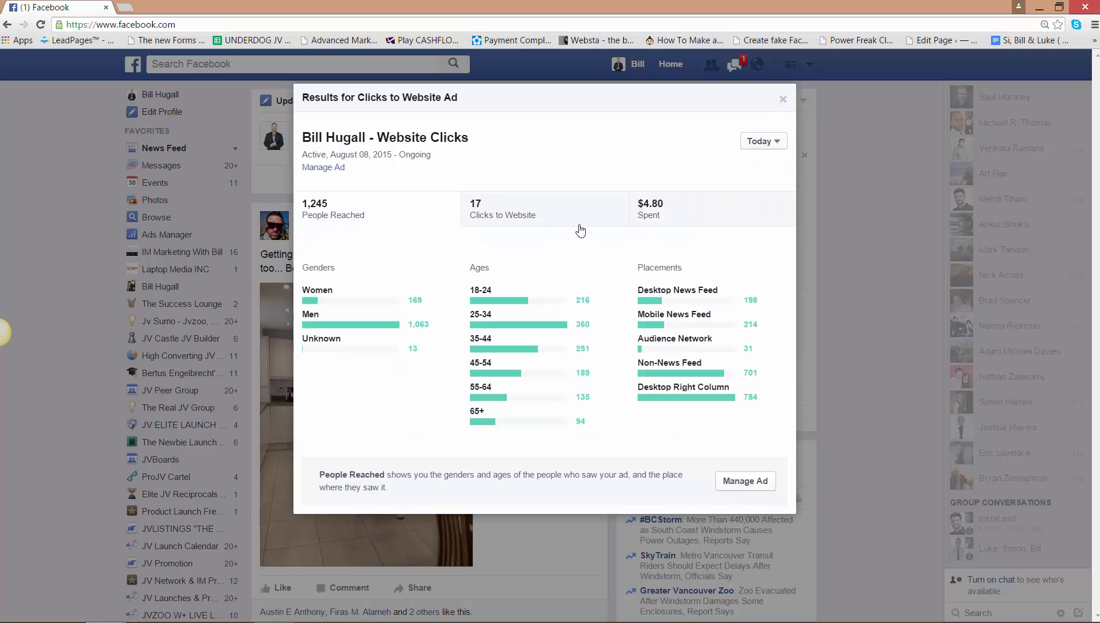
left_click(783, 99)
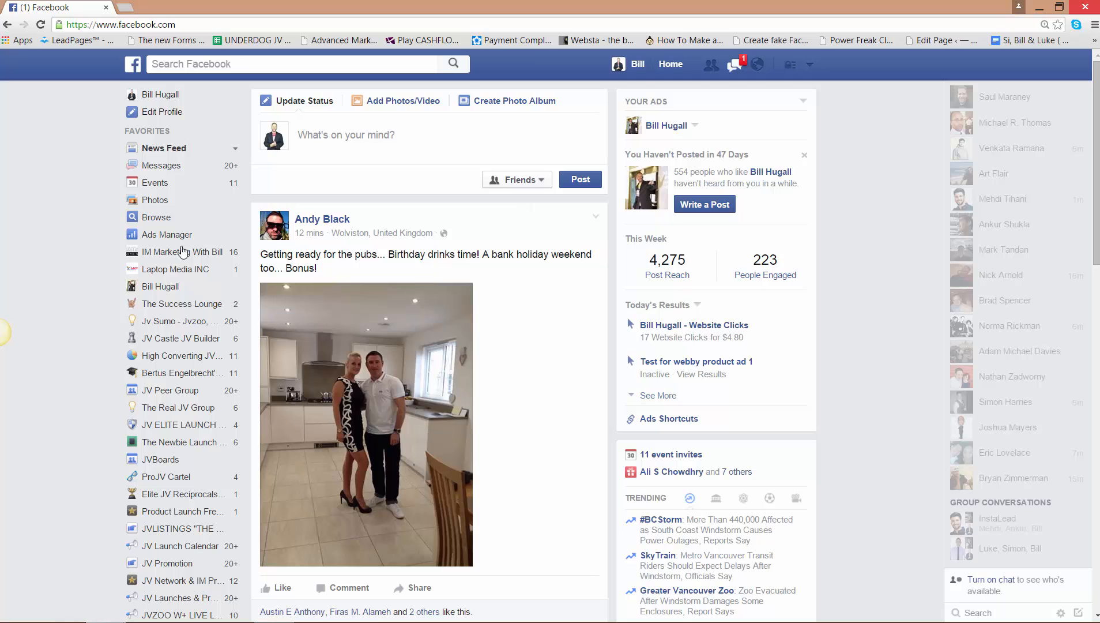
- Open Facebook Ads Manager, and switch to the LeadPages page list in a maximized window
left_click(158, 236)
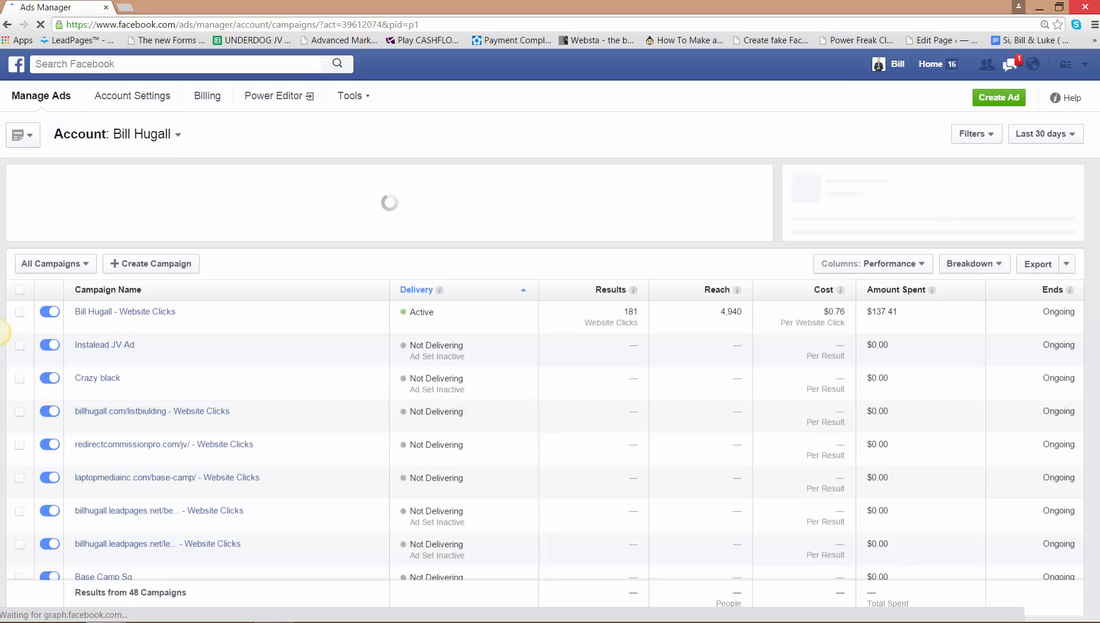
left_click_drag(1099, 173, 631, 16)
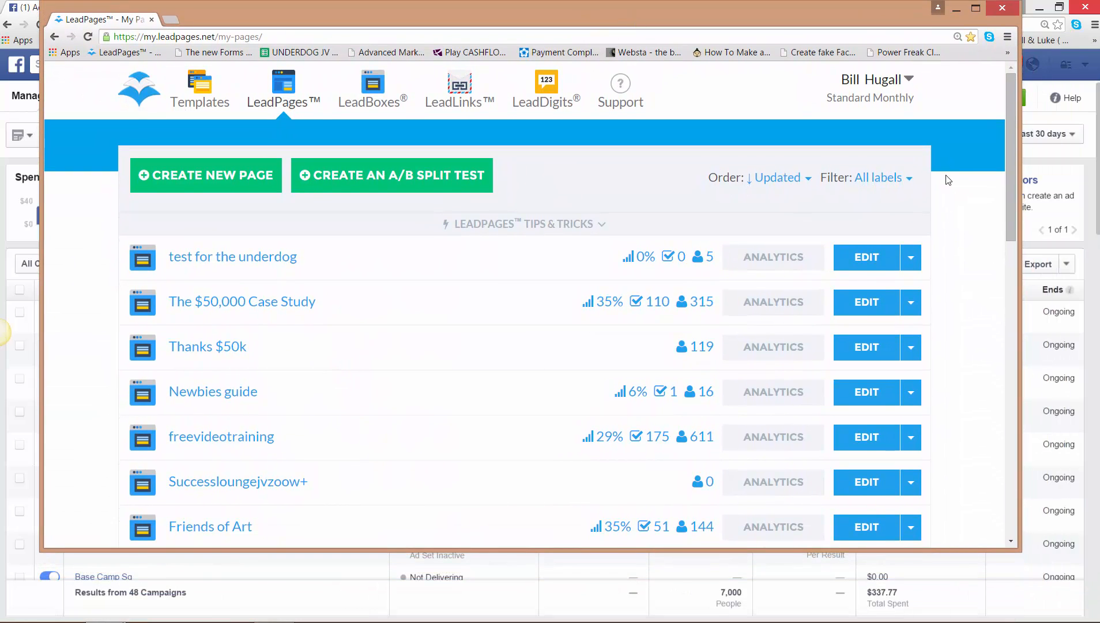
left_click(978, 11)
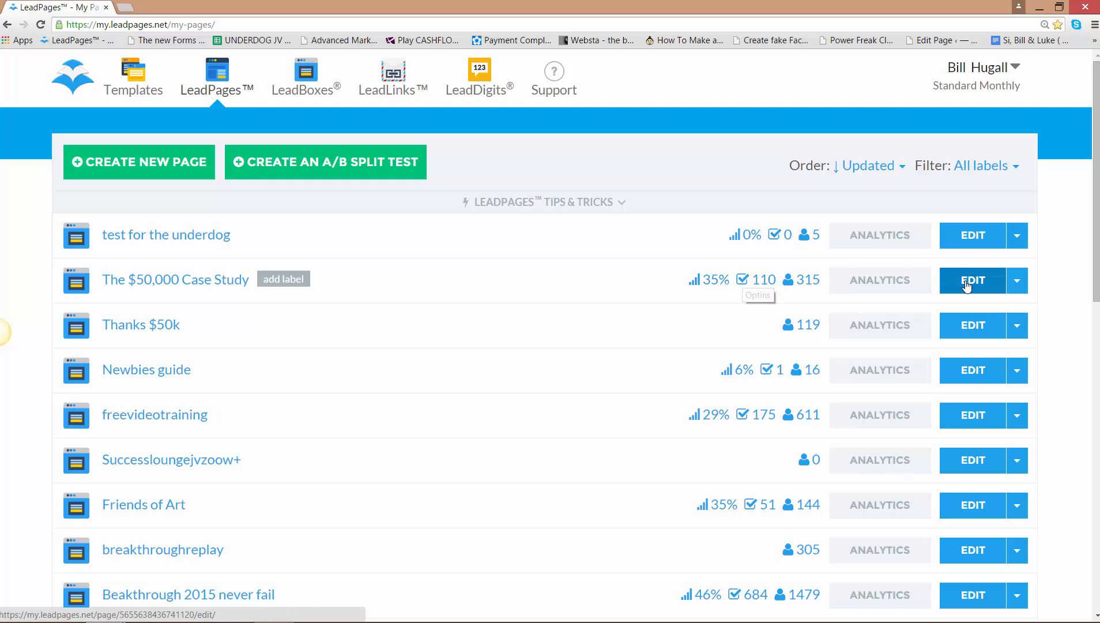
- Duplicate the page "The $50,000 Case Study" under the name "The $50,000 Black Case Study"
left_click(1017, 282)
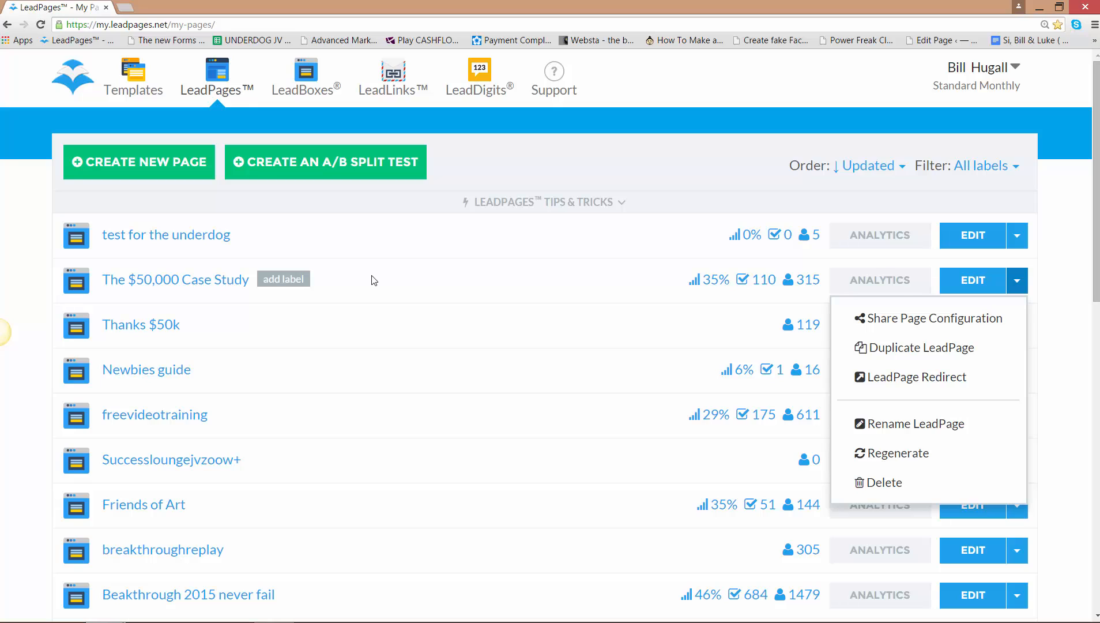
left_click(1060, 273)
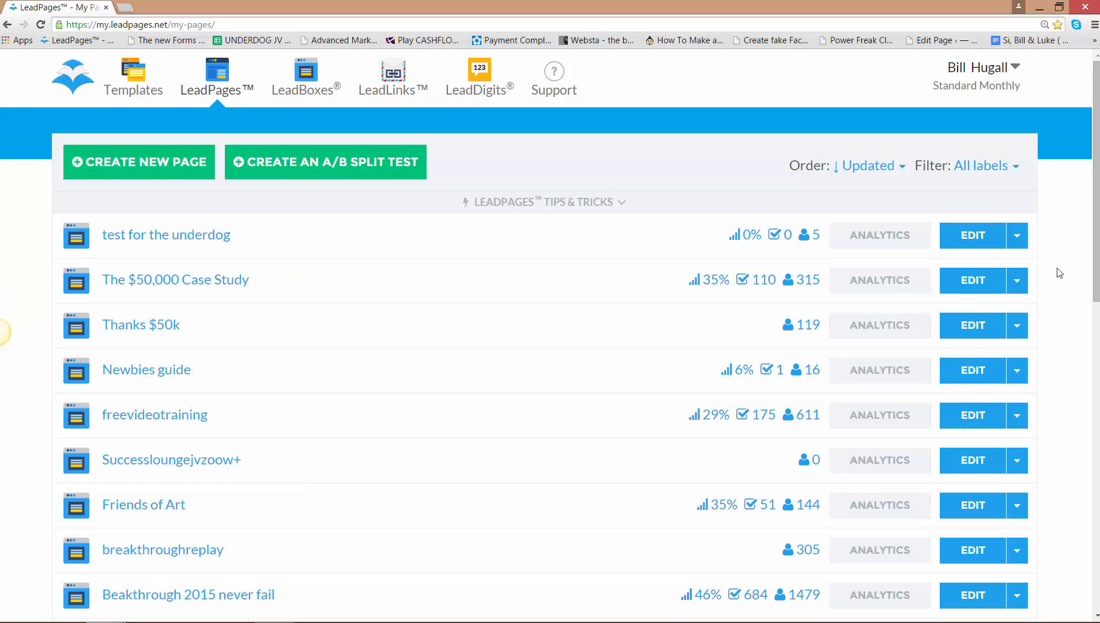
left_click(1020, 283)
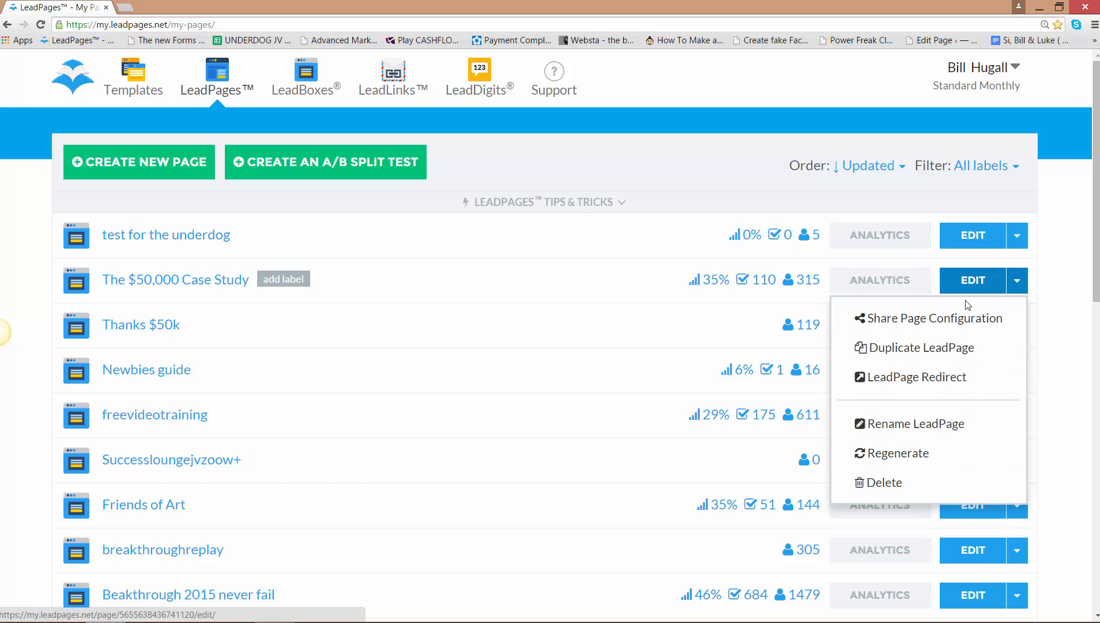
left_click(918, 350)
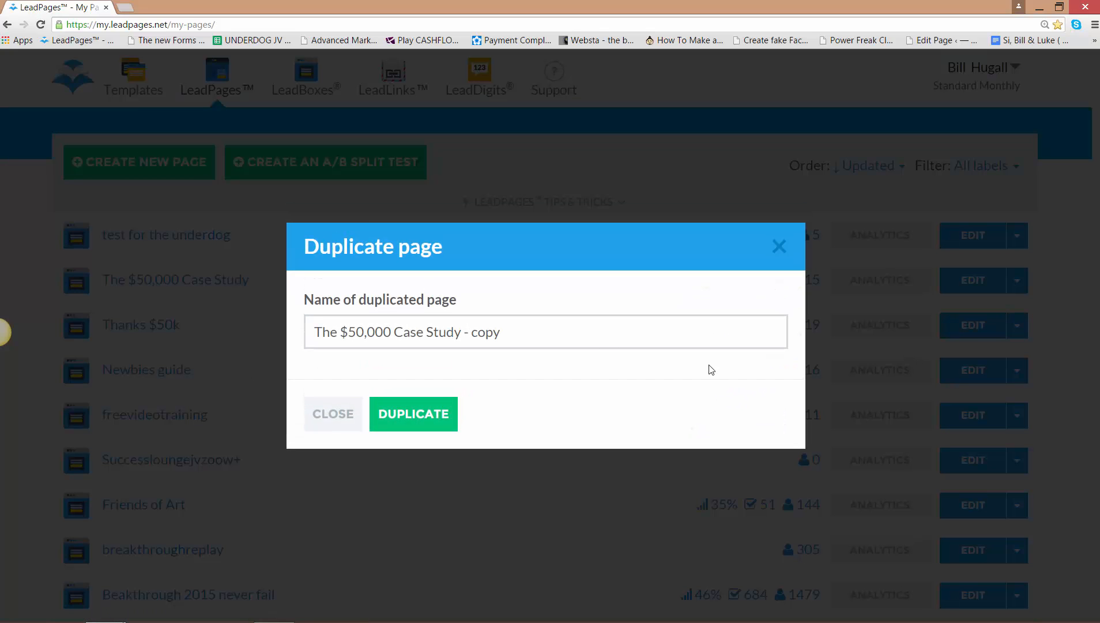
left_click_drag(502, 329, 424, 325)
key("BackSpace")
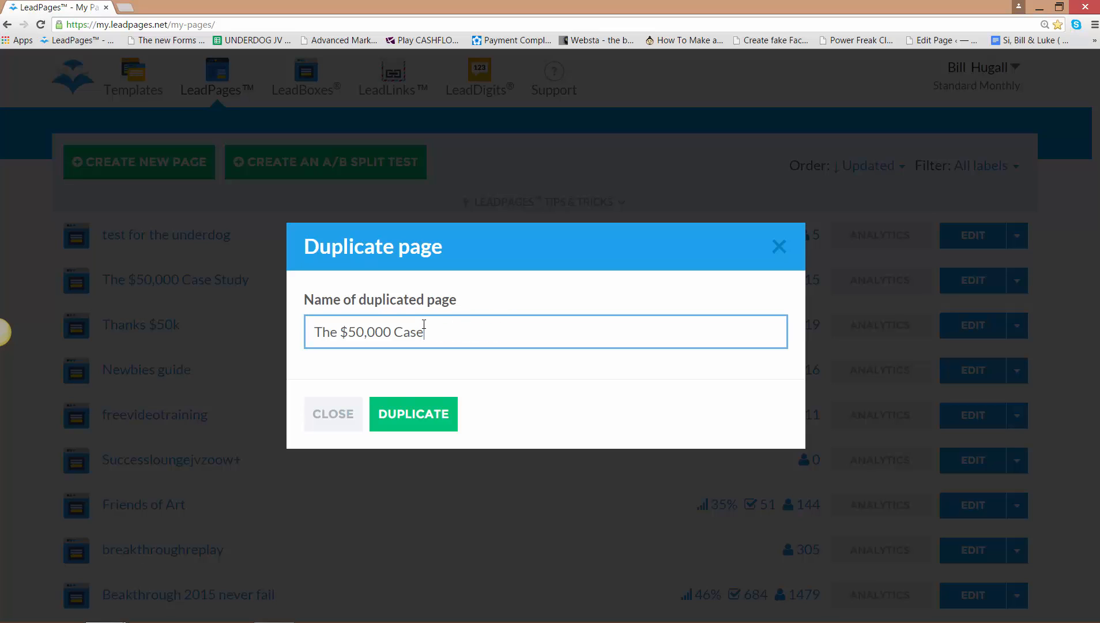
key("BackSpace")
type("Black Case Study")
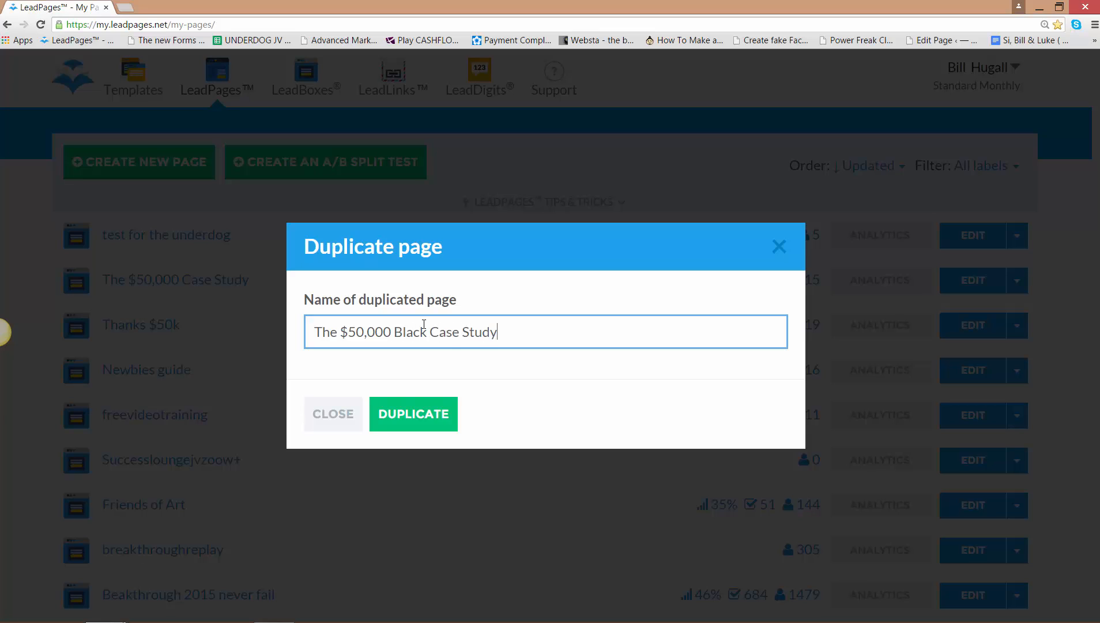
left_click(403, 411)
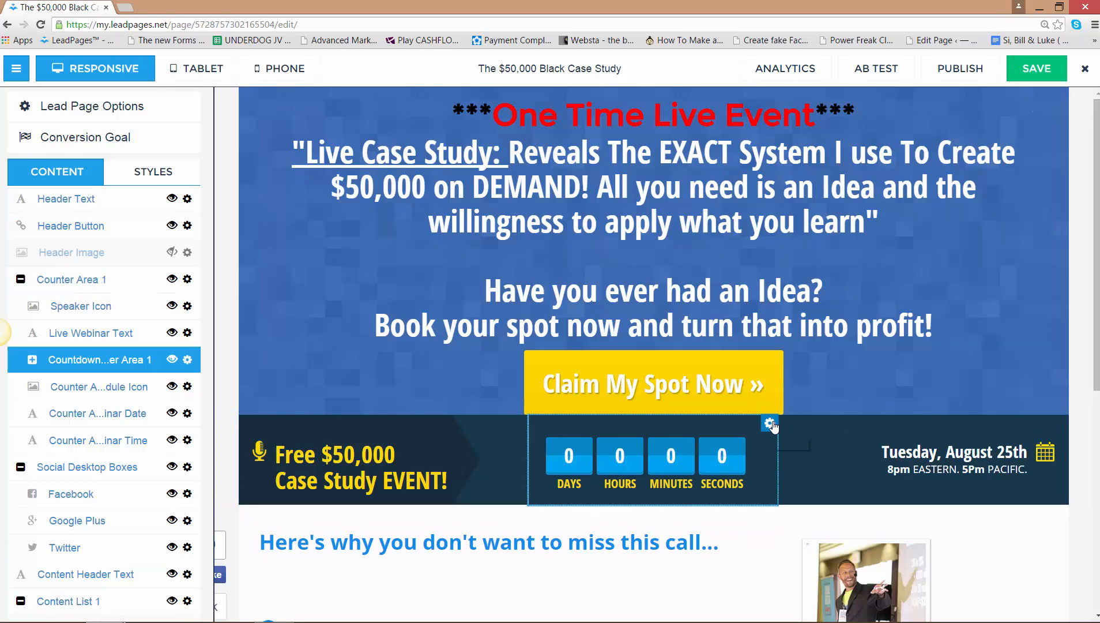
- Check the countdown timer's options, and open the tracking codes in the duplicated page's Lead Page Options
left_click(770, 423)
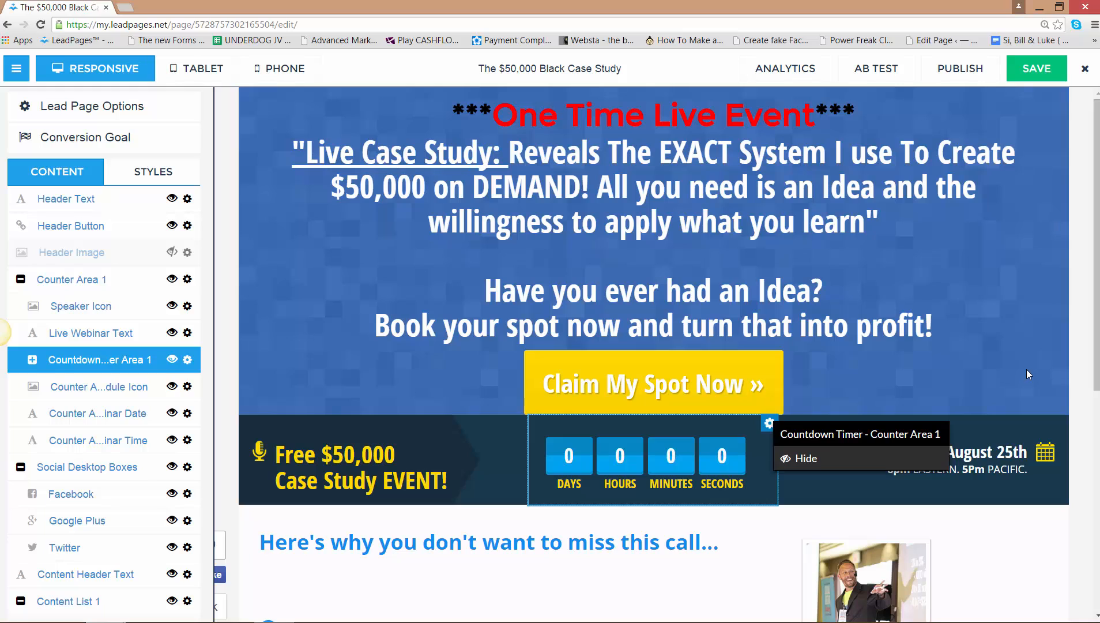
left_click(1029, 374)
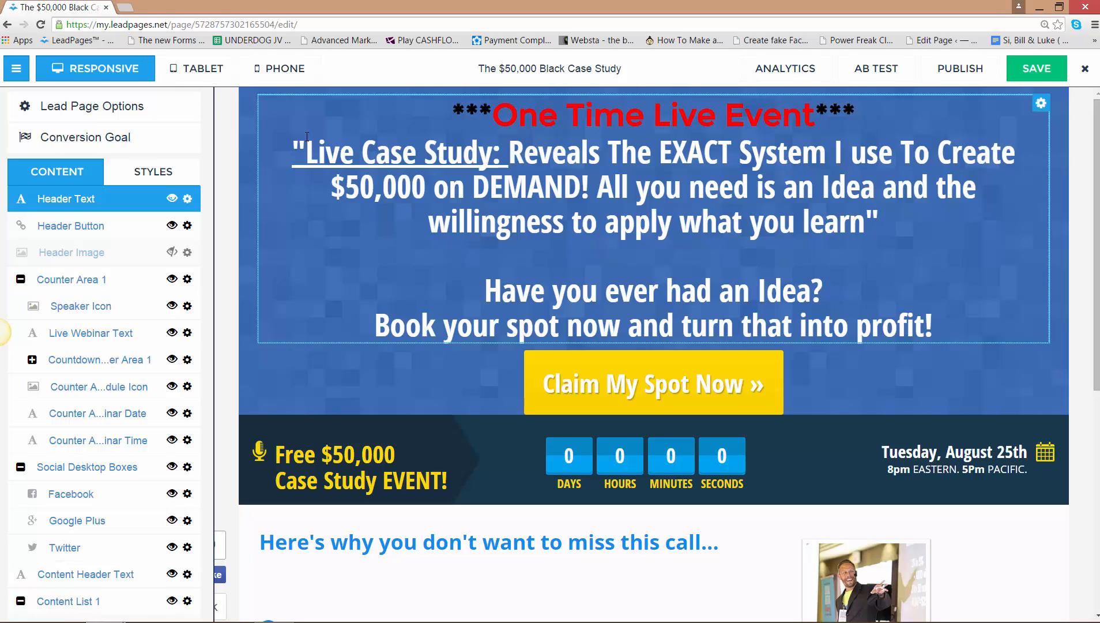
left_click(128, 107)
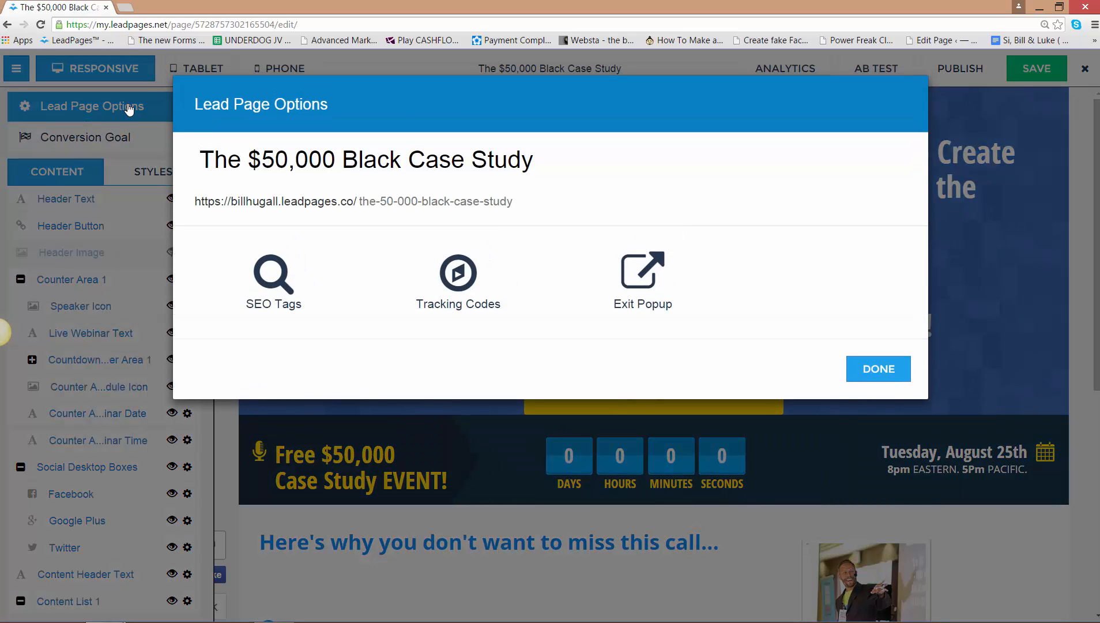
left_click(460, 271)
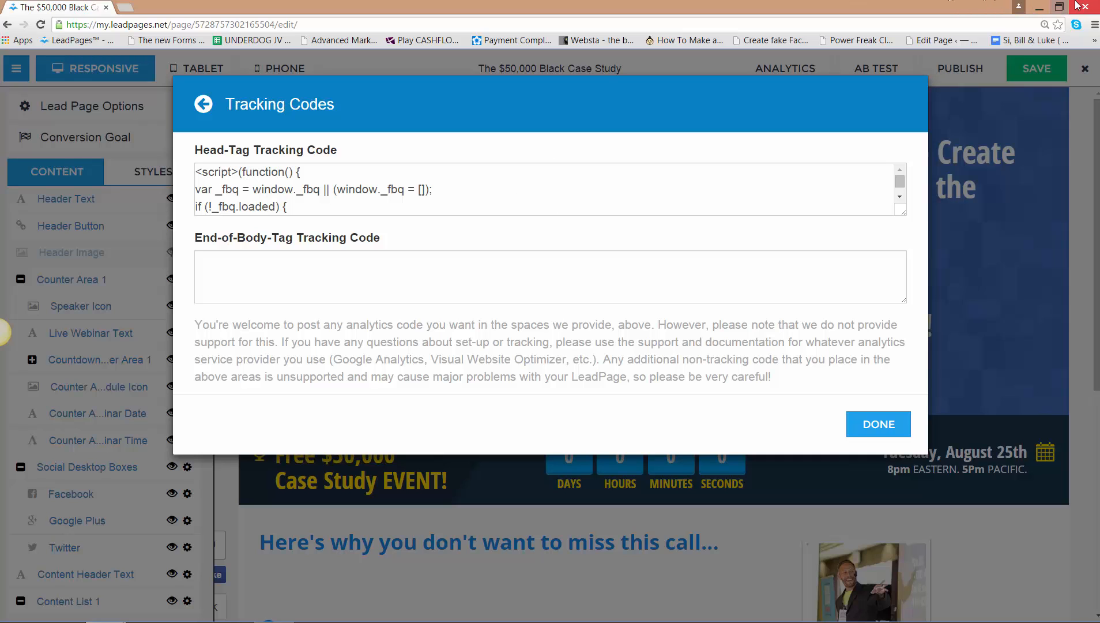
- Move the LeadPages window out of the way and open the Audiences list in Facebook Ads Manager
left_click(1059, 7)
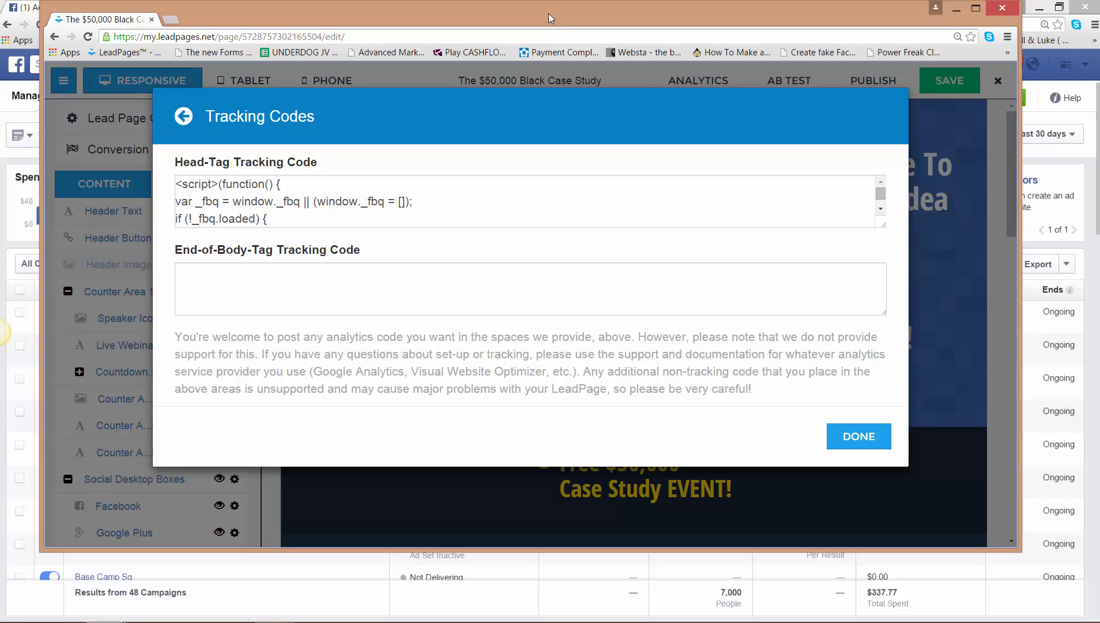
left_click_drag(549, 17, 1099, 32)
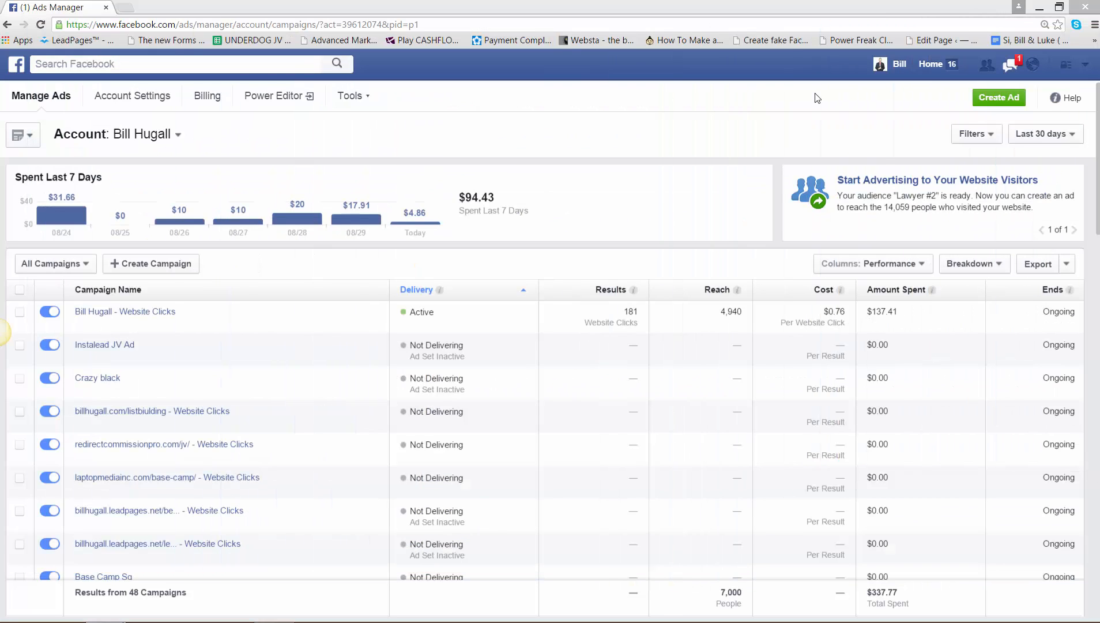
left_click(360, 98)
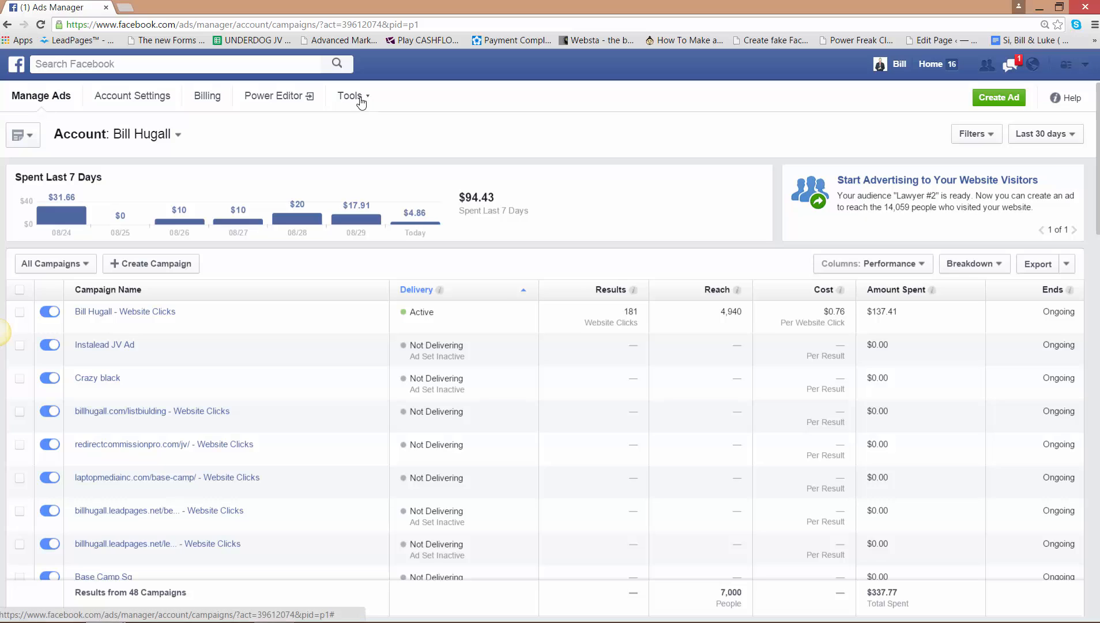
left_click(361, 100)
left_click(356, 122)
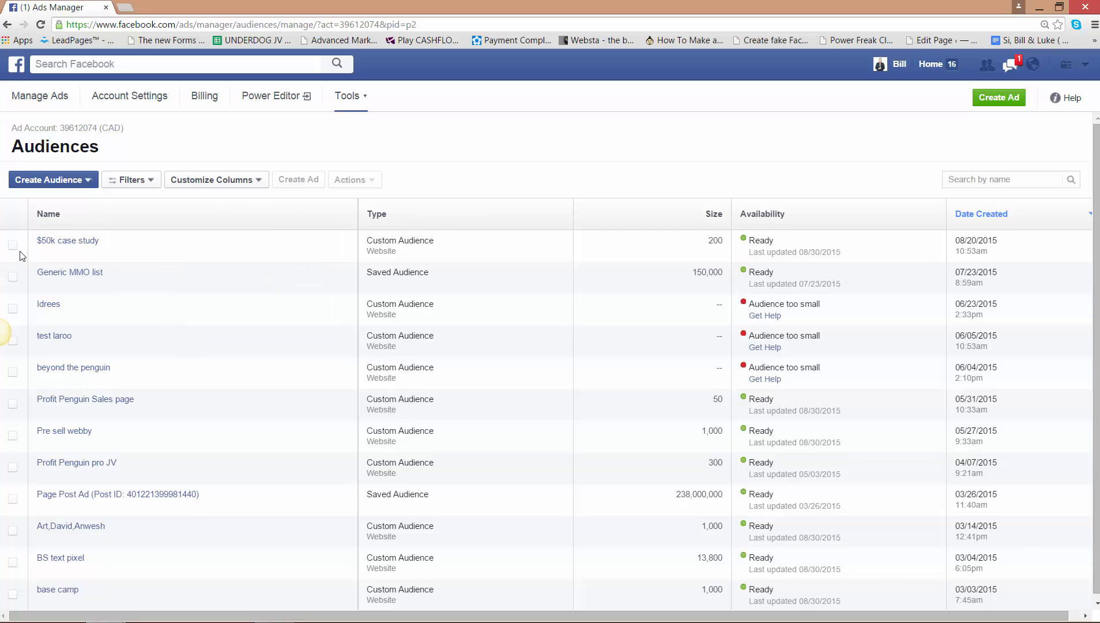
- Start creating a custom audience based on website traffic
left_click(88, 181)
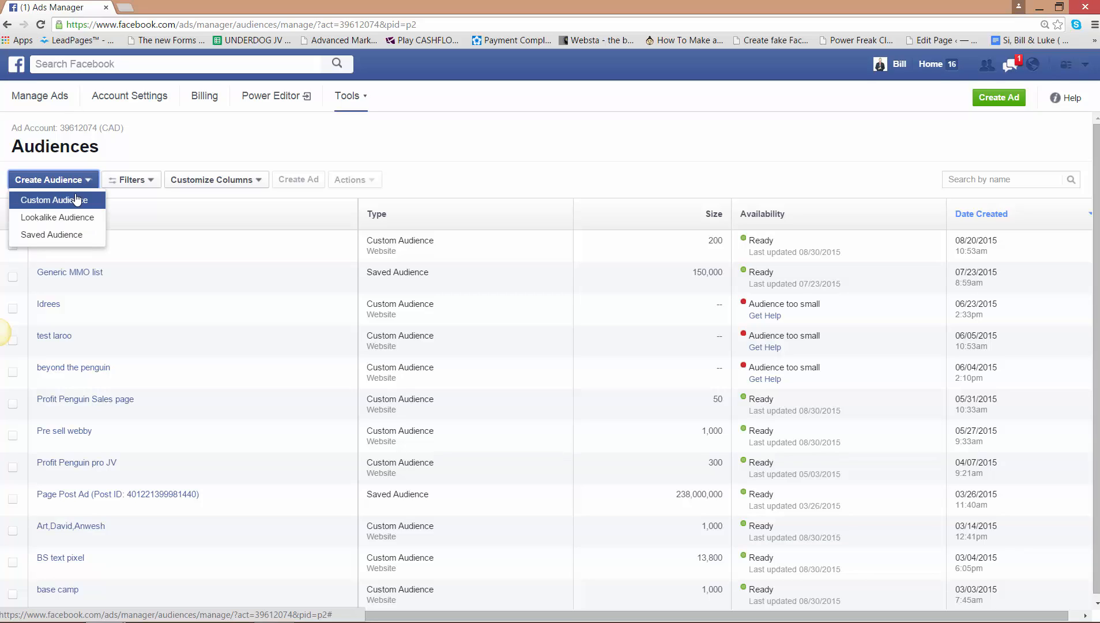
left_click(77, 199)
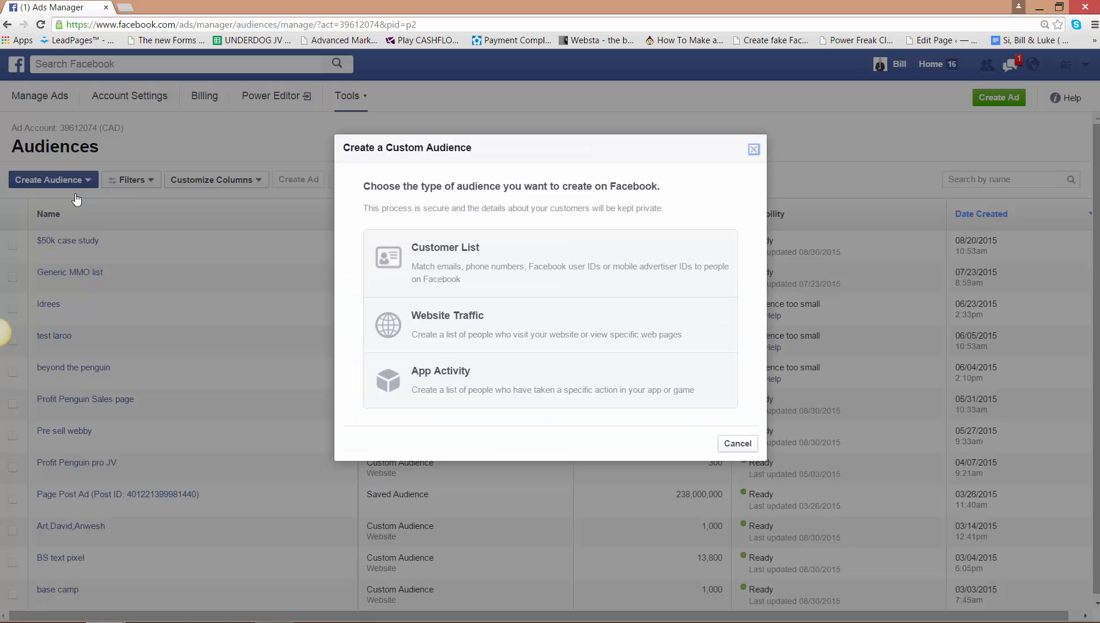
left_click(474, 321)
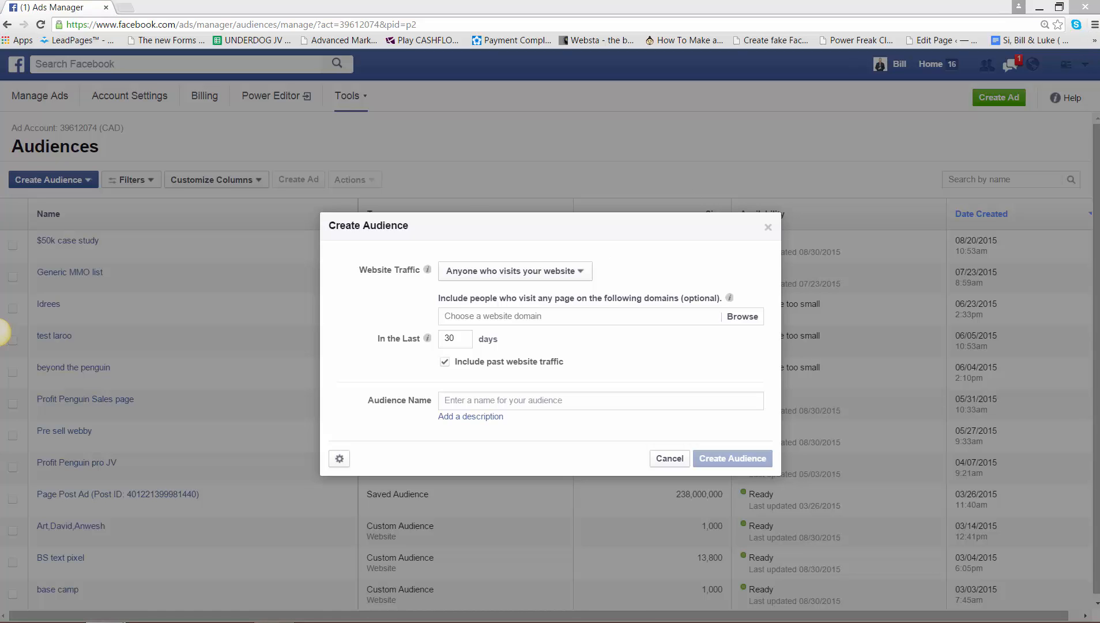
- Switch back to LeadPages, close the tracking codes, and copy the black case study page's published URL
left_click_drag(1099, 83, 653, 20)
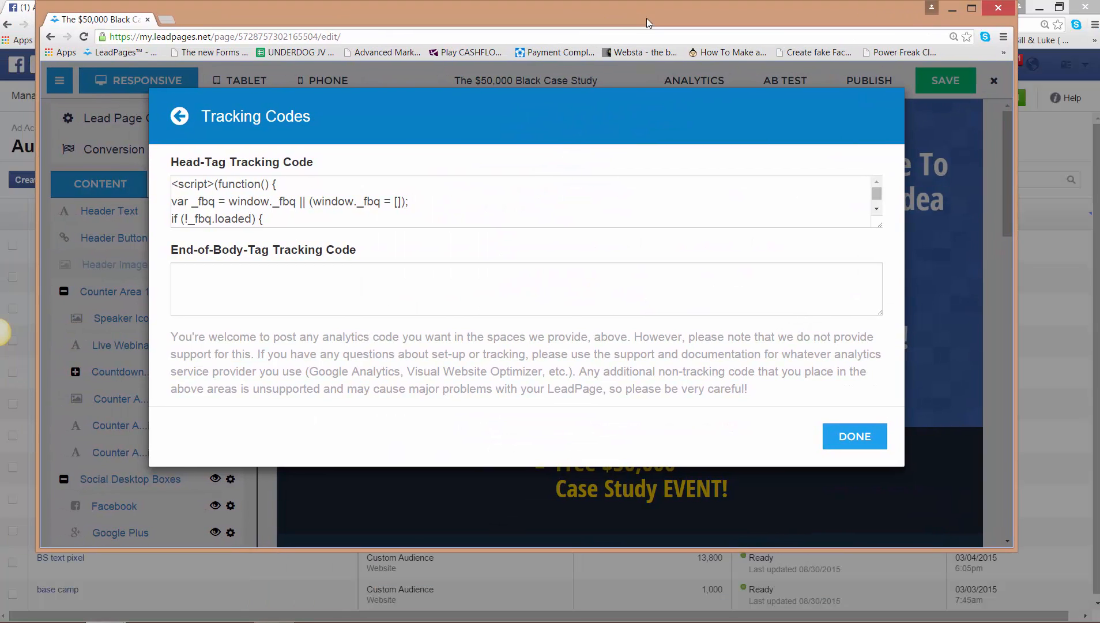
left_click(854, 438)
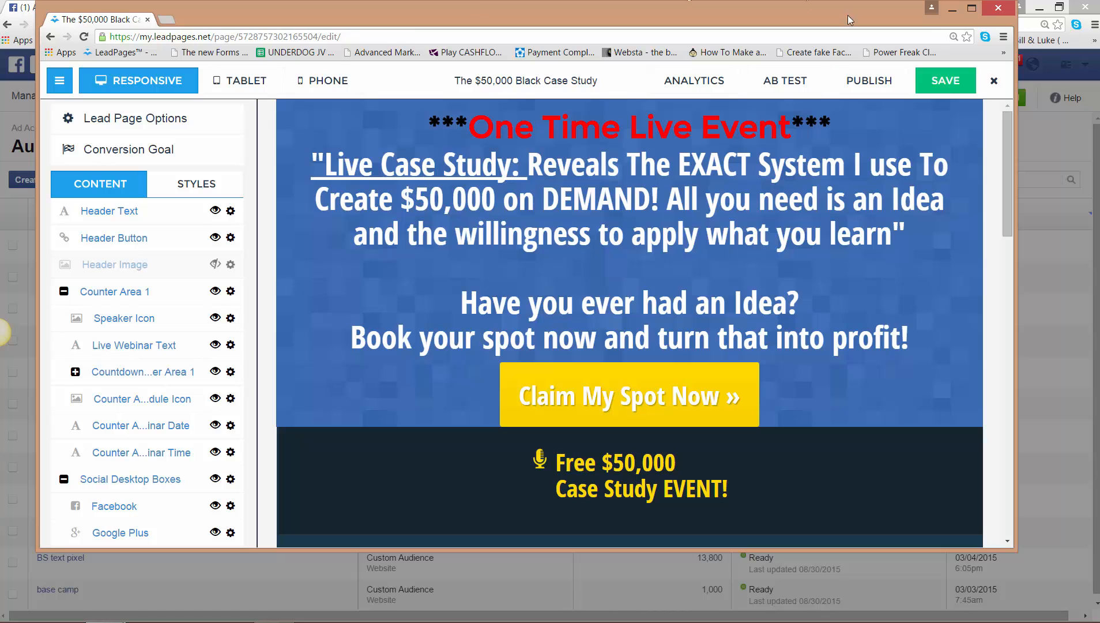
left_click(877, 81)
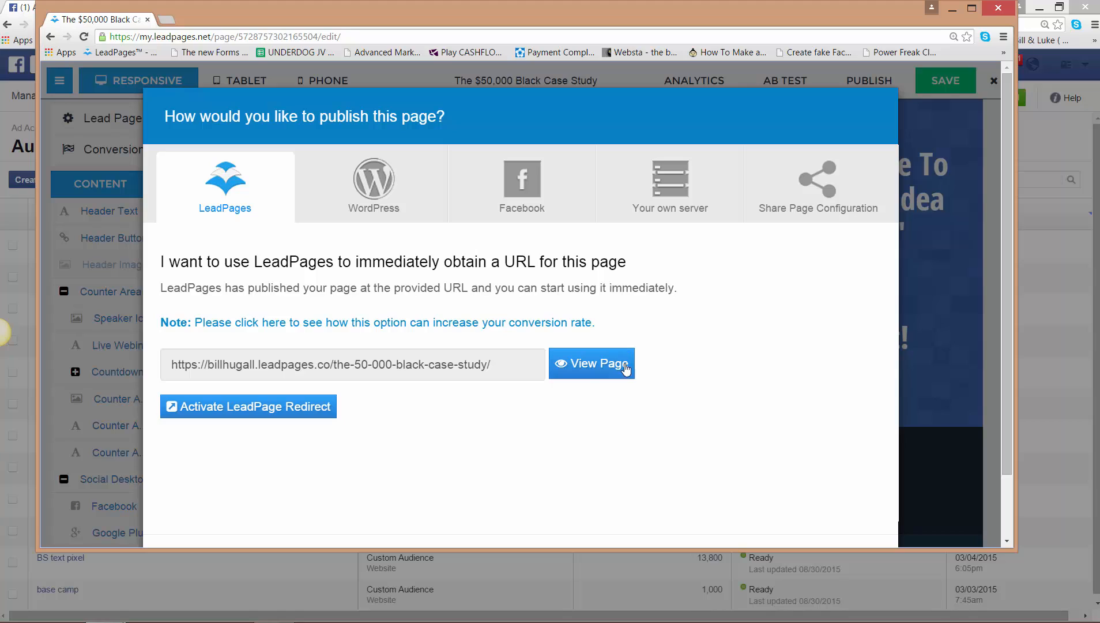
left_click_drag(506, 363, 140, 348)
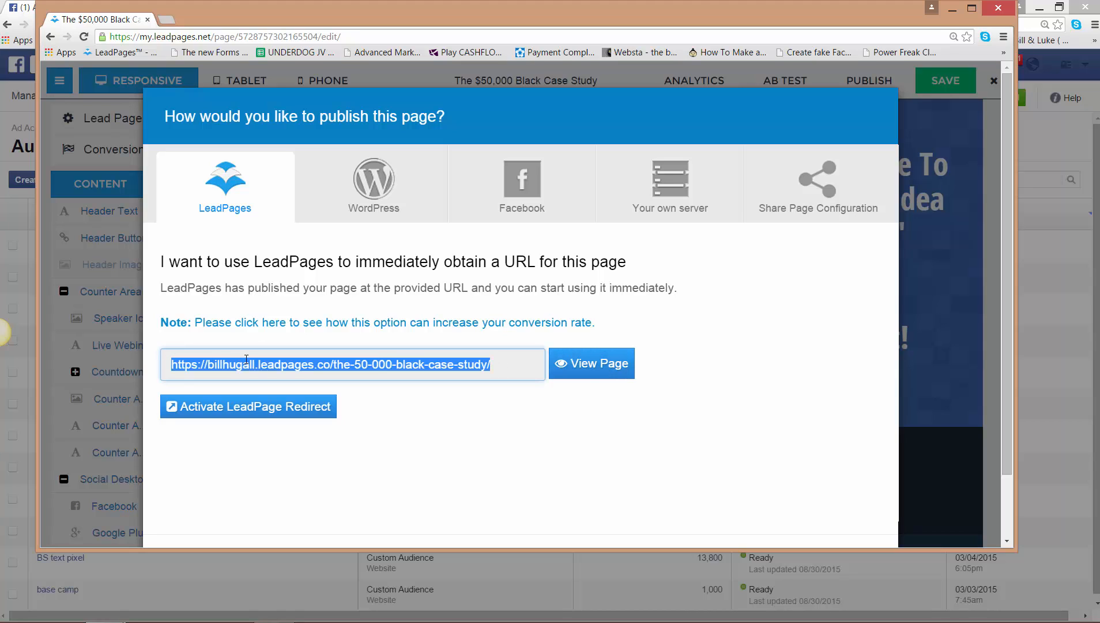
right_click(338, 363)
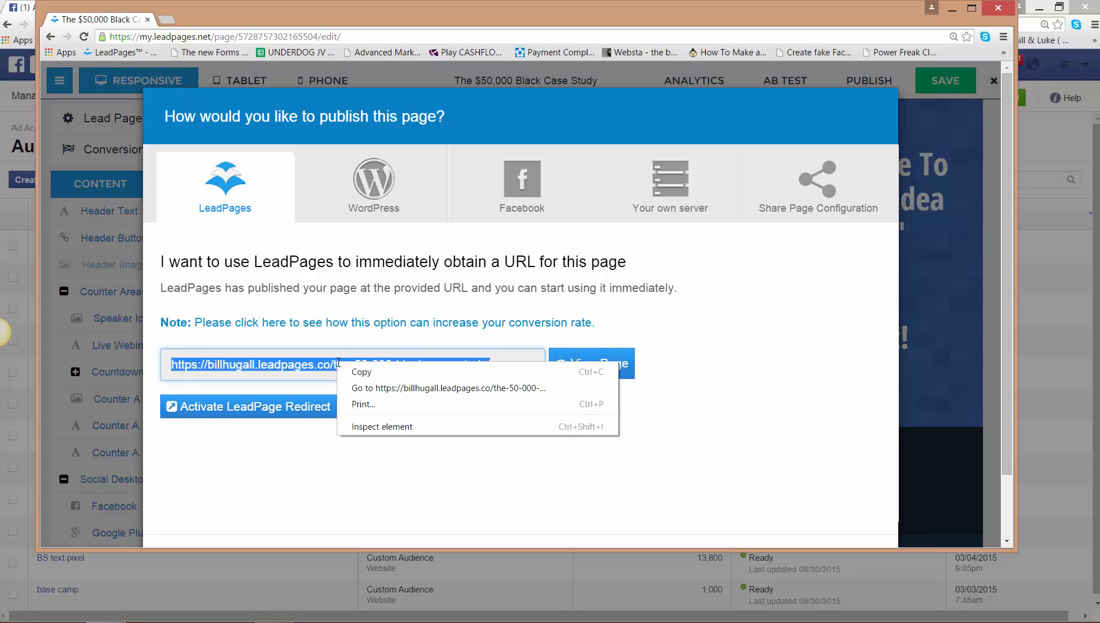
left_click(374, 372)
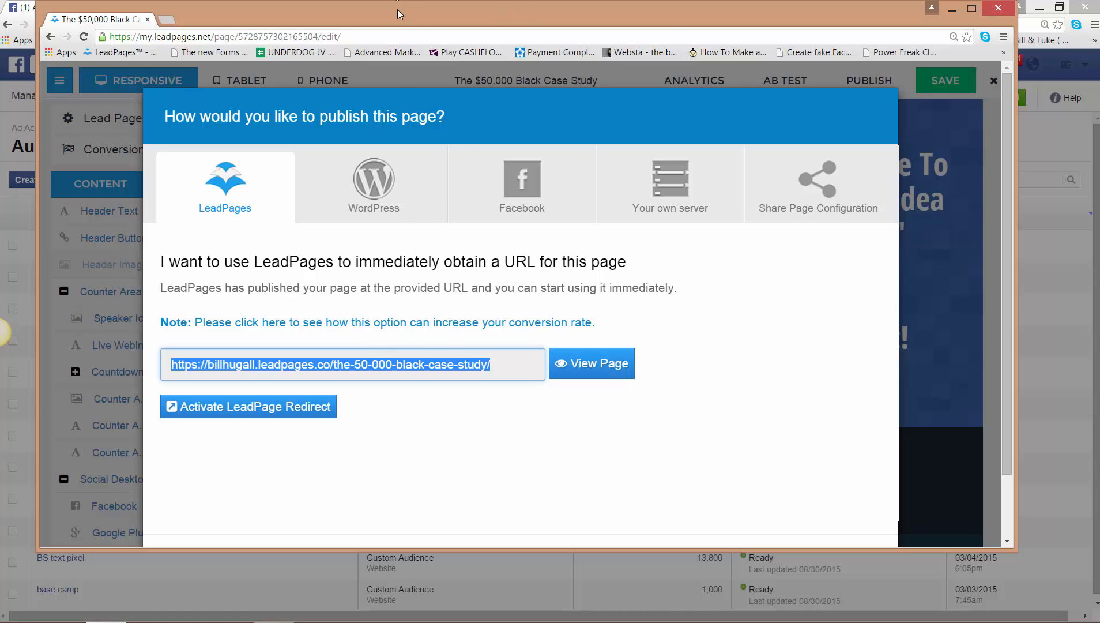
- Return to the Facebook audience form and set Website Traffic to "Anyone who visits your website"
left_click_drag(398, 10, 1099, 199)
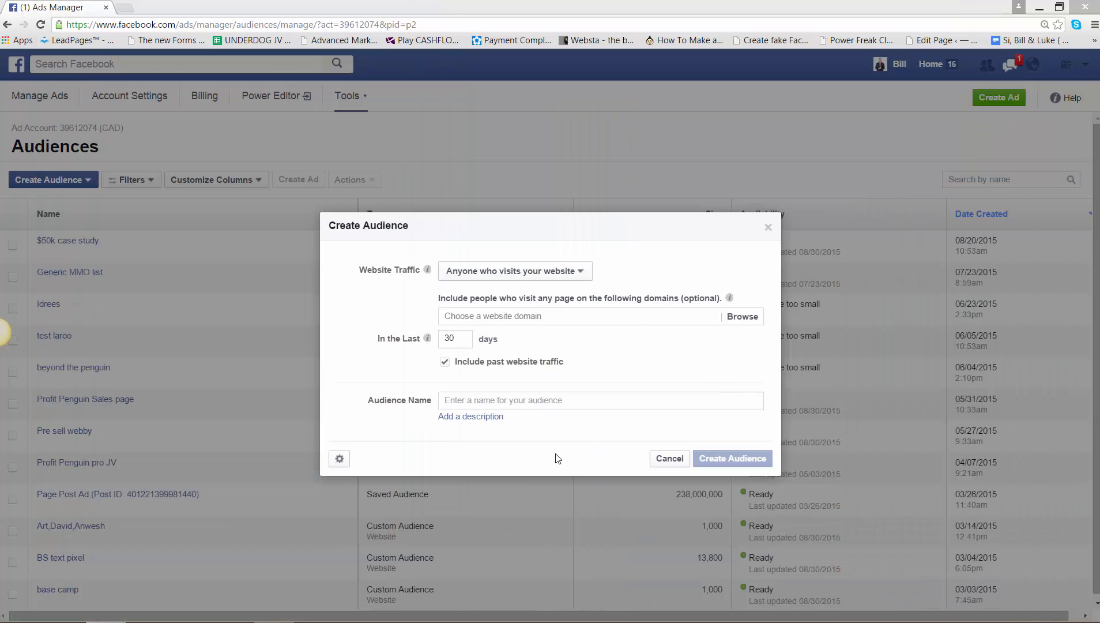
left_click(574, 271)
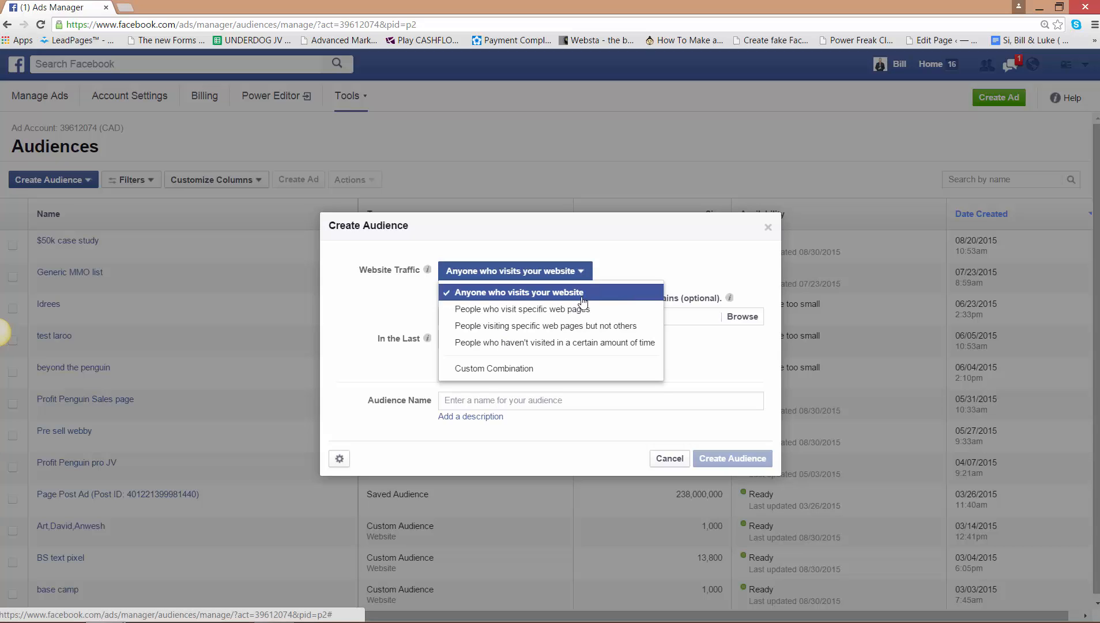
left_click(582, 293)
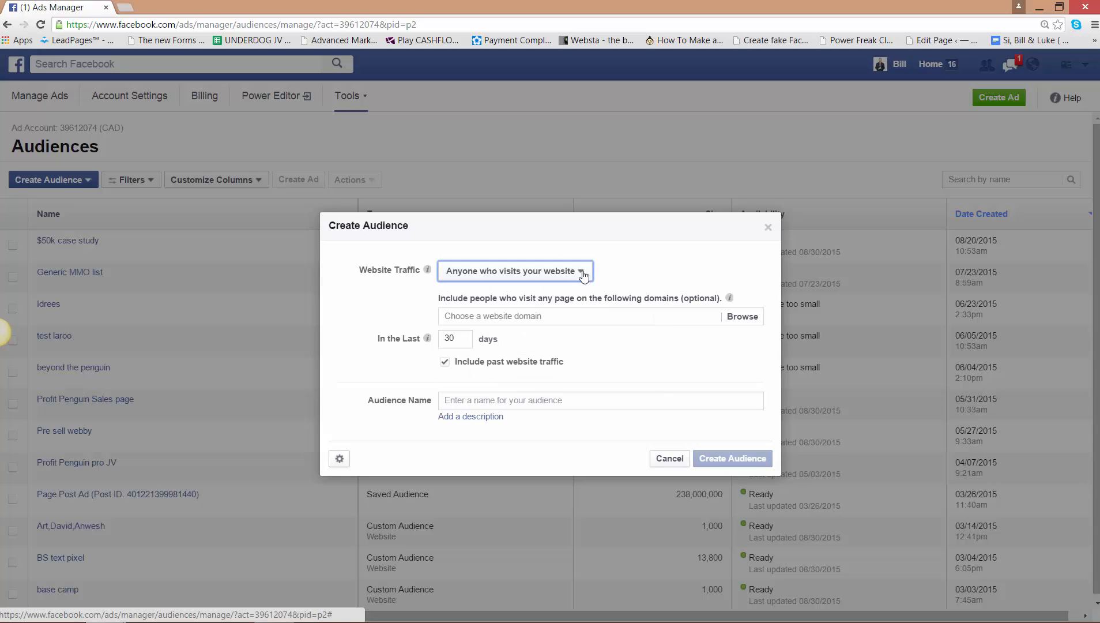
left_click(546, 315)
key("super+c")
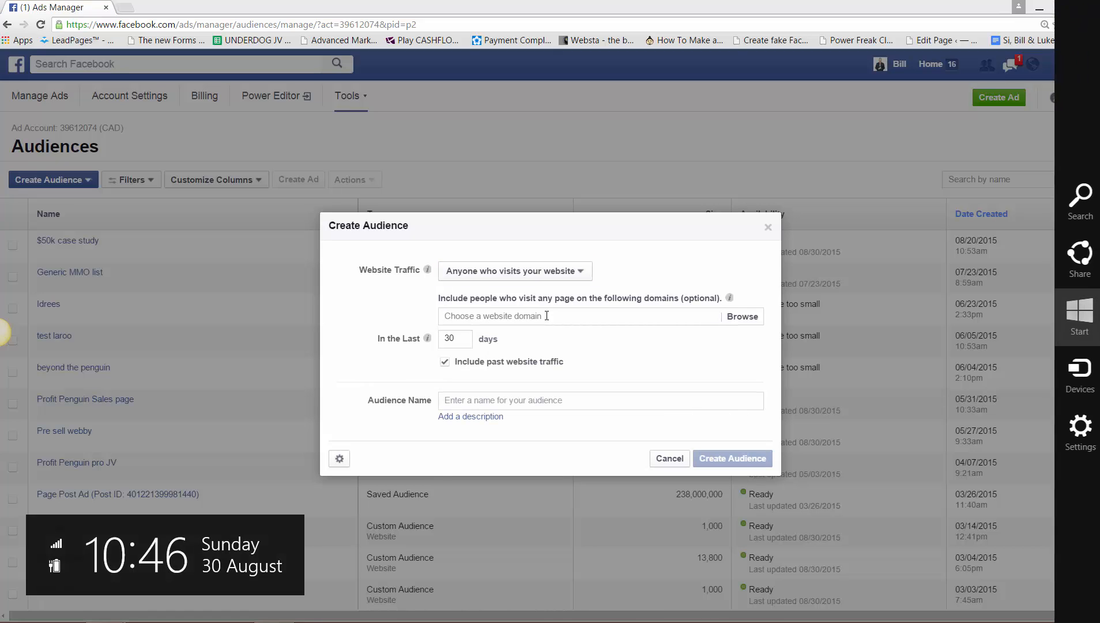
key("super+c")
key("super+c")
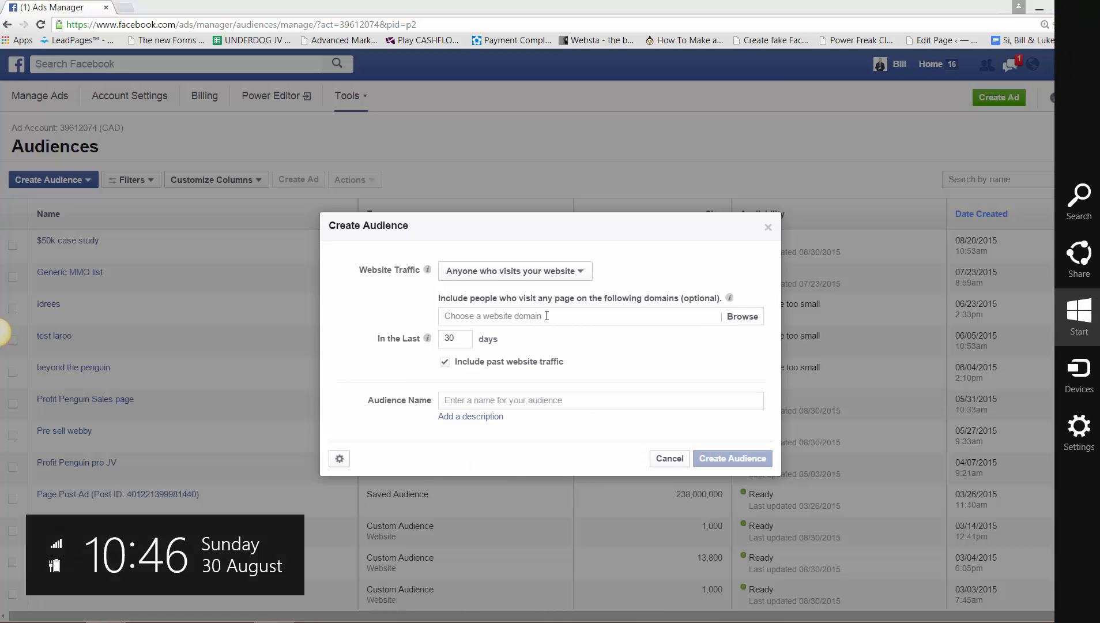
key("super+c")
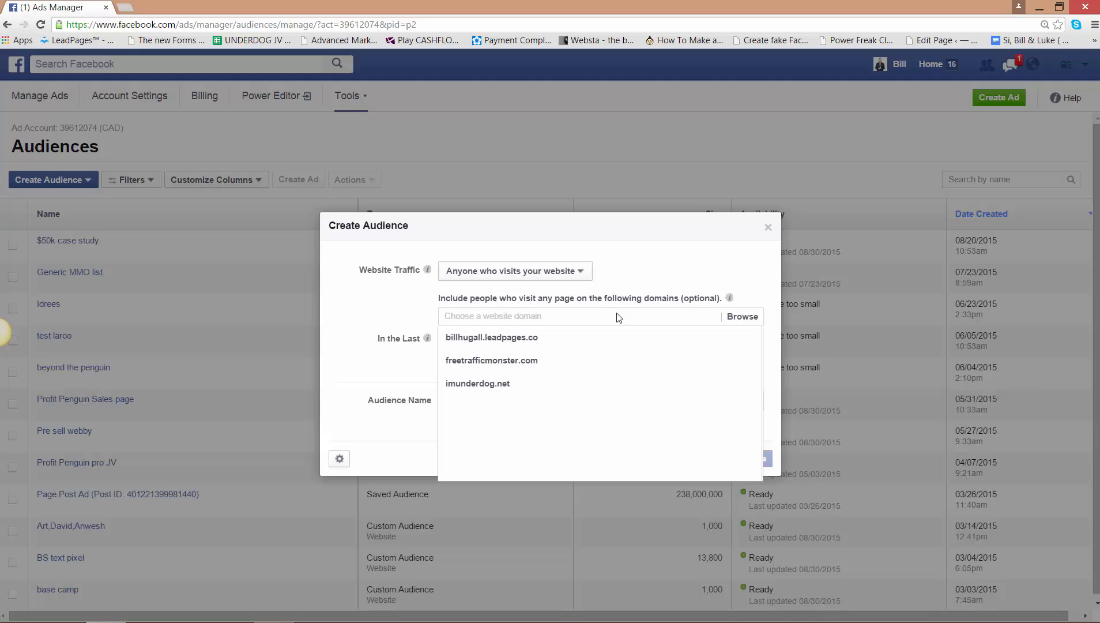
left_click(519, 338)
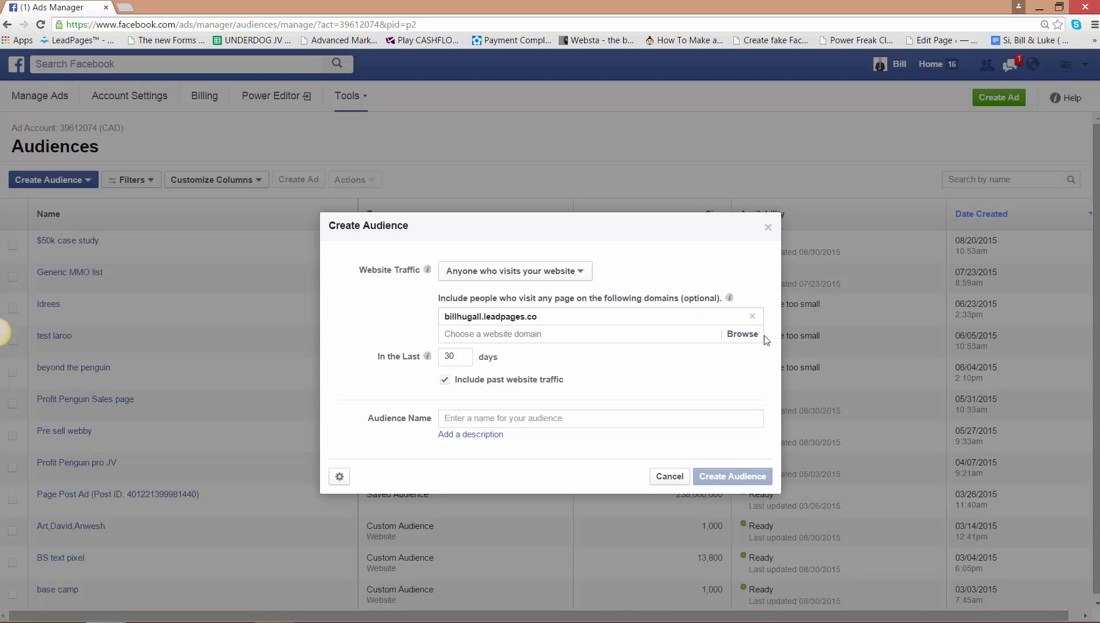
left_click(752, 316)
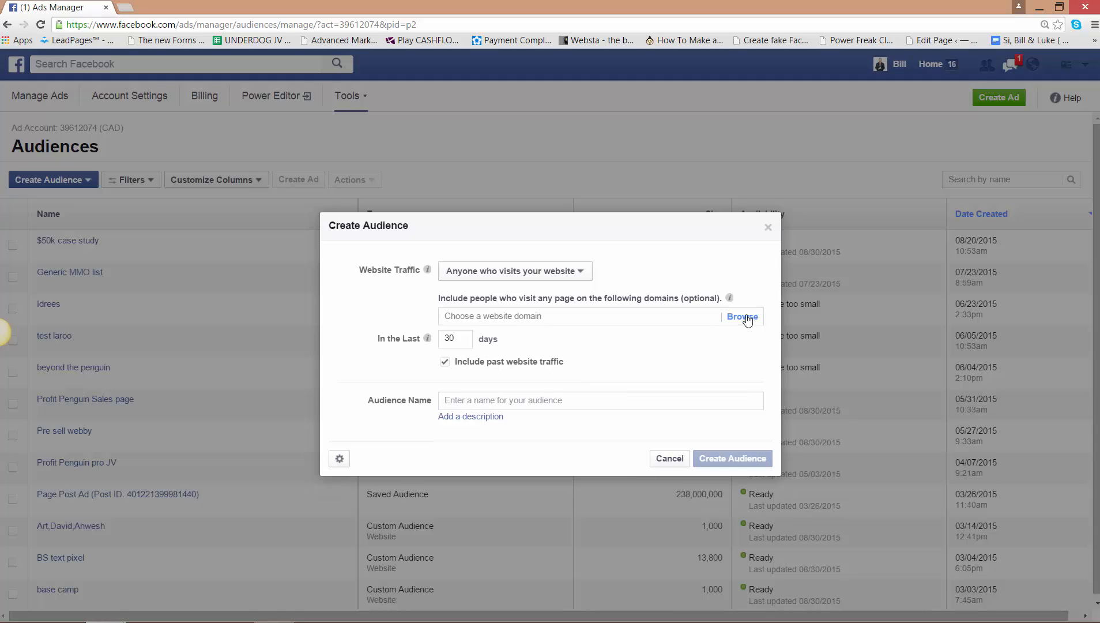
- Set Website Traffic to "People who visit specific web pages" and paste the black case study page's URL into the "URL contains" rule
left_click(583, 274)
left_click(546, 311)
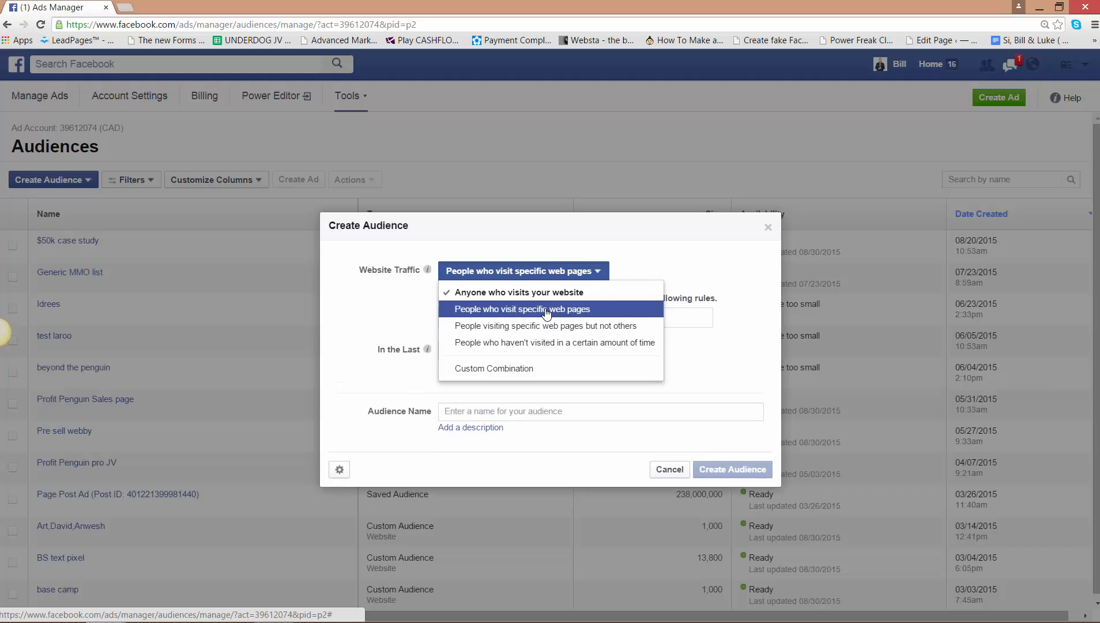
right_click(542, 319)
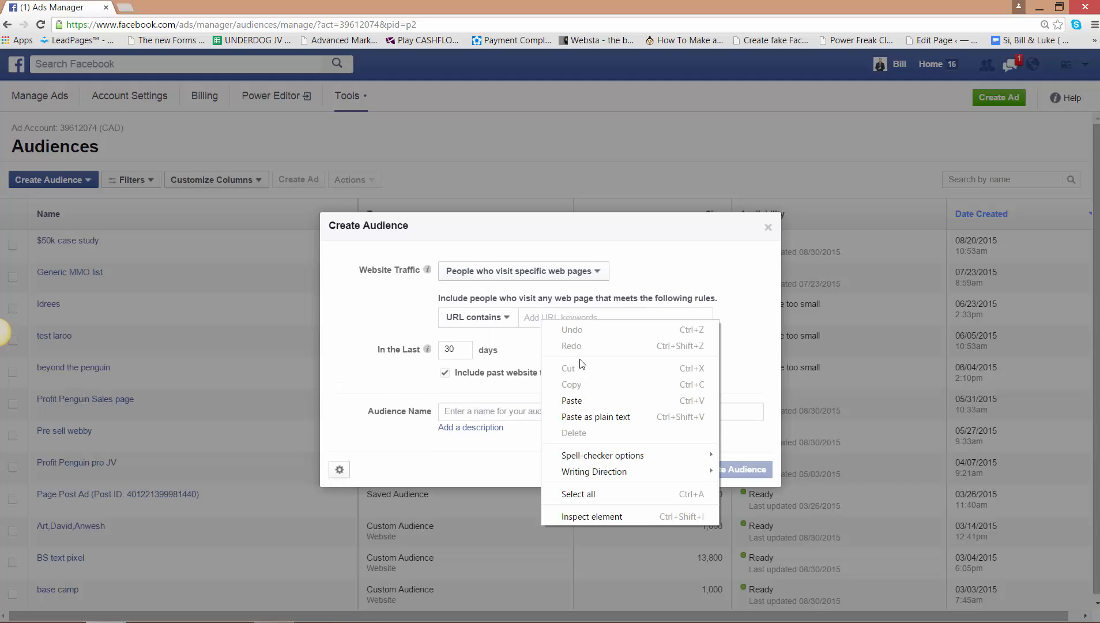
left_click(587, 399)
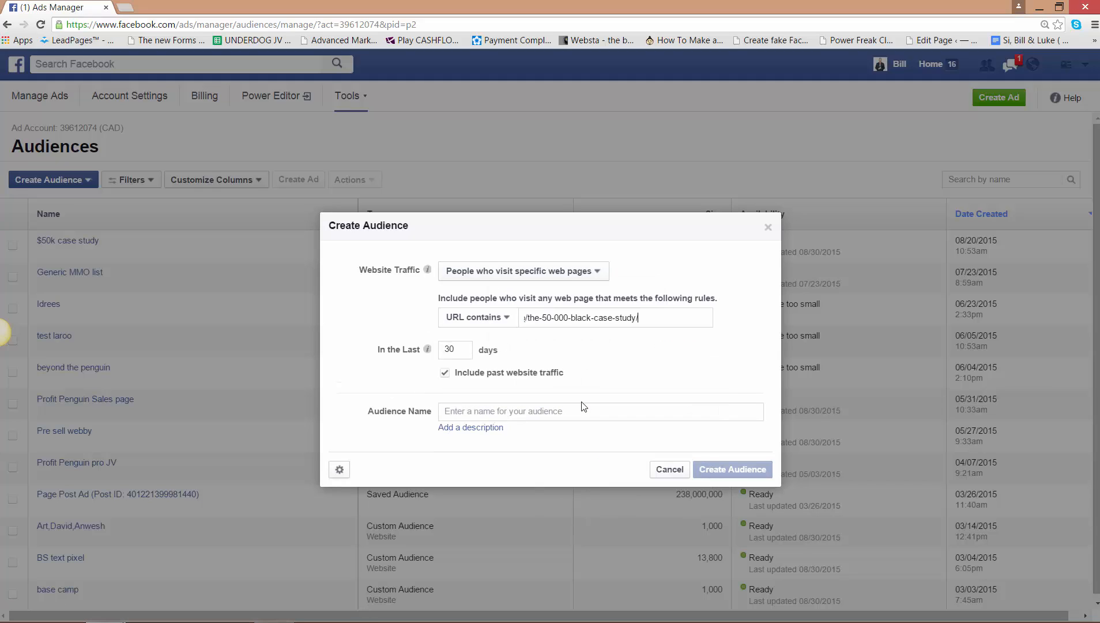
- Name the audience "$50k Black", create it, and dismiss the confirmation
left_click(533, 409)
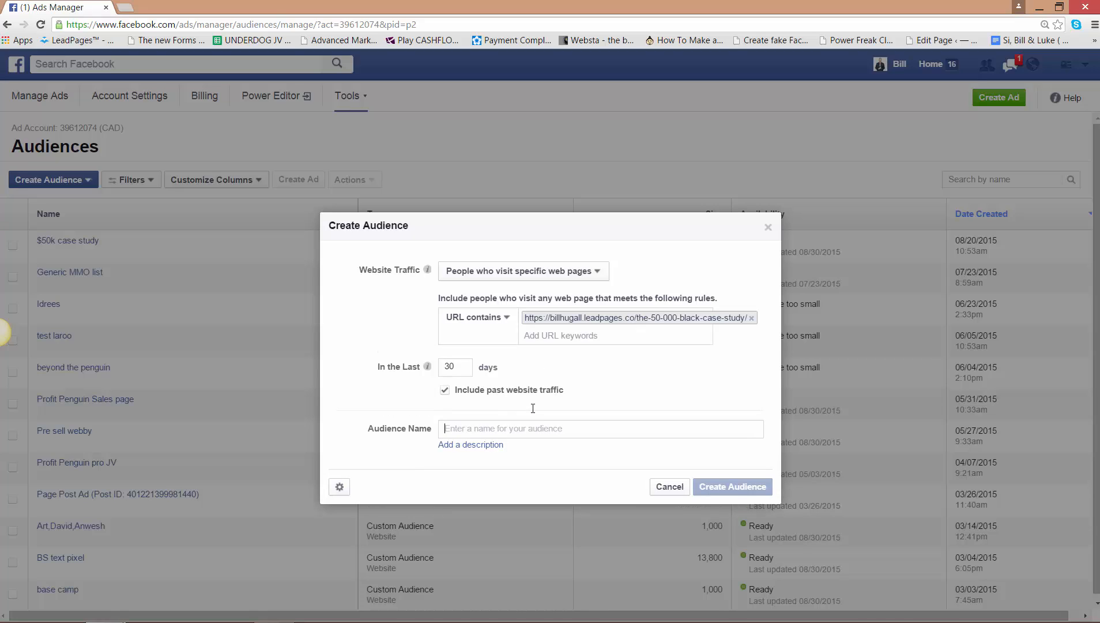
type("$50k Black")
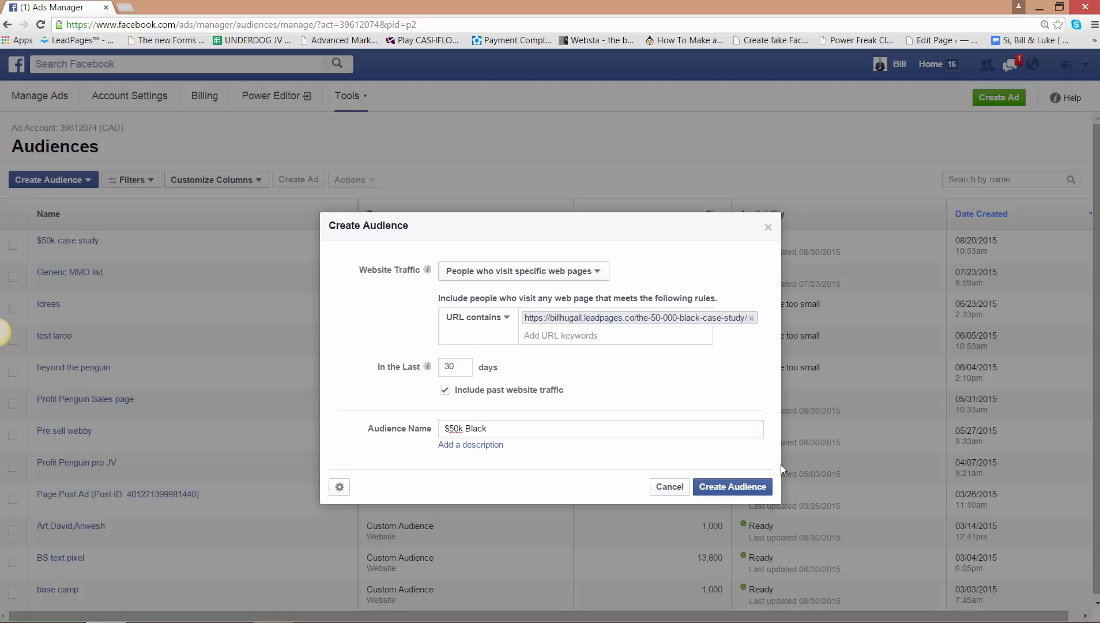
left_click(749, 487)
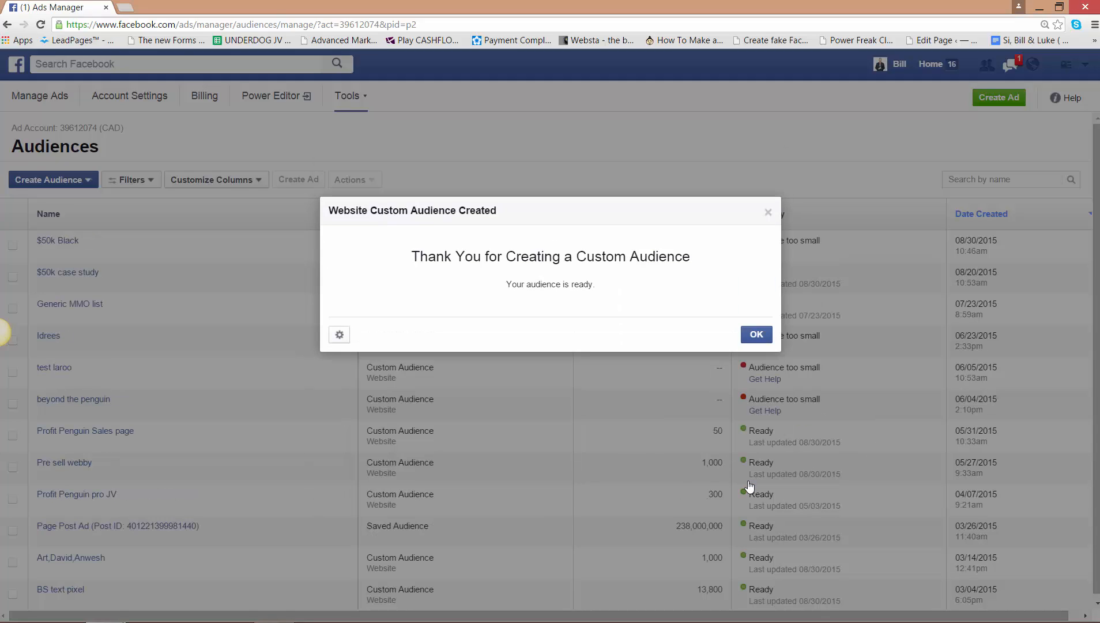
left_click(339, 335)
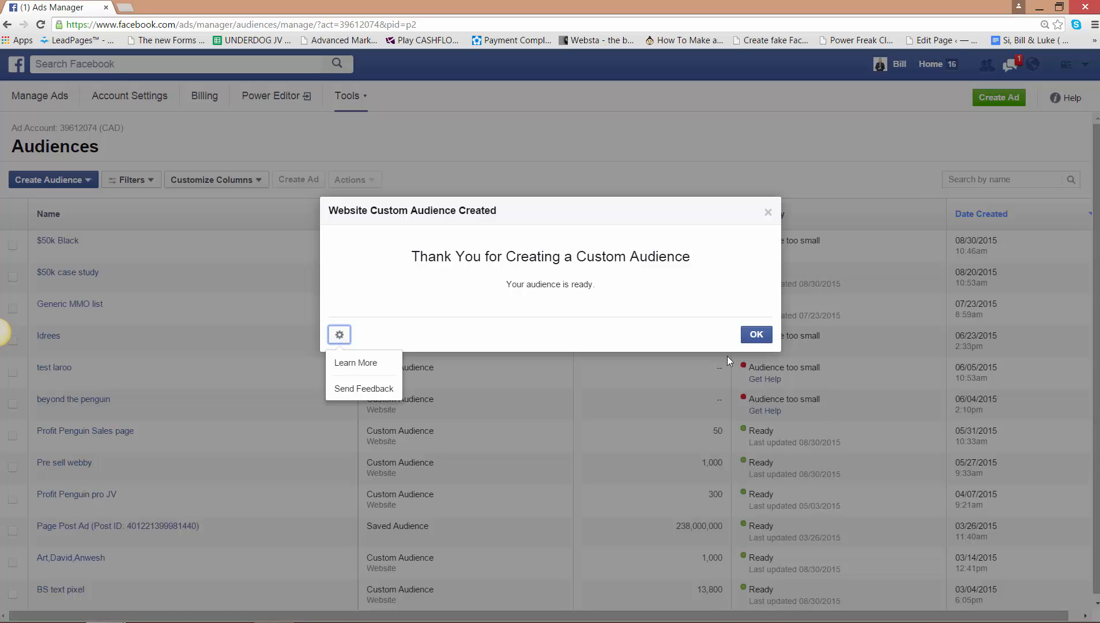
left_click(756, 335)
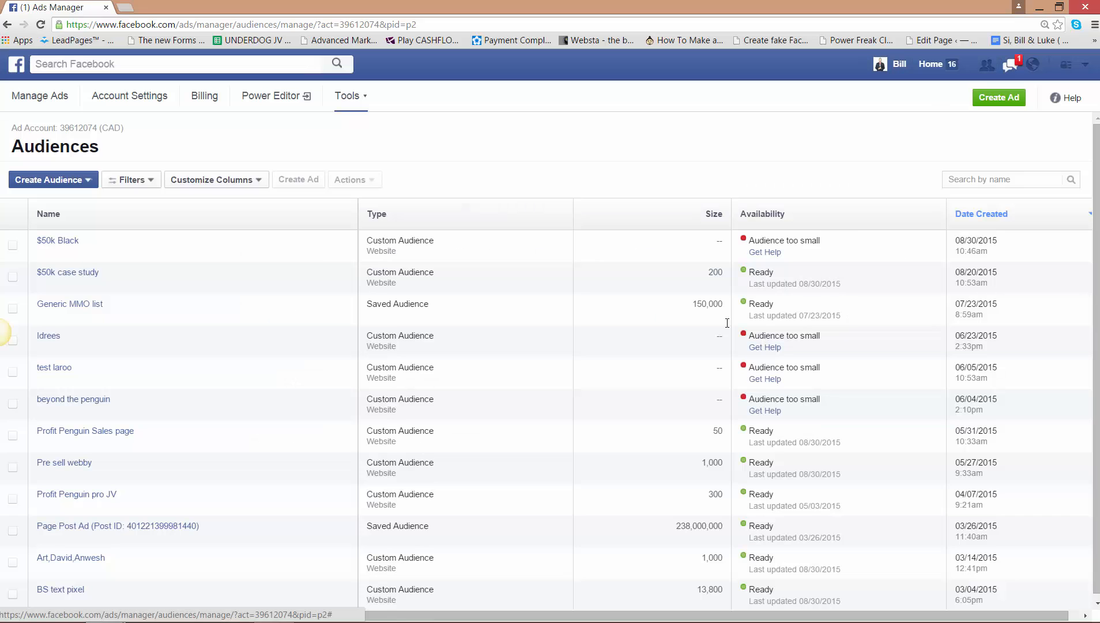
- View the pixel code for the "$50k Black" audience and copy the whole script
left_click(14, 246)
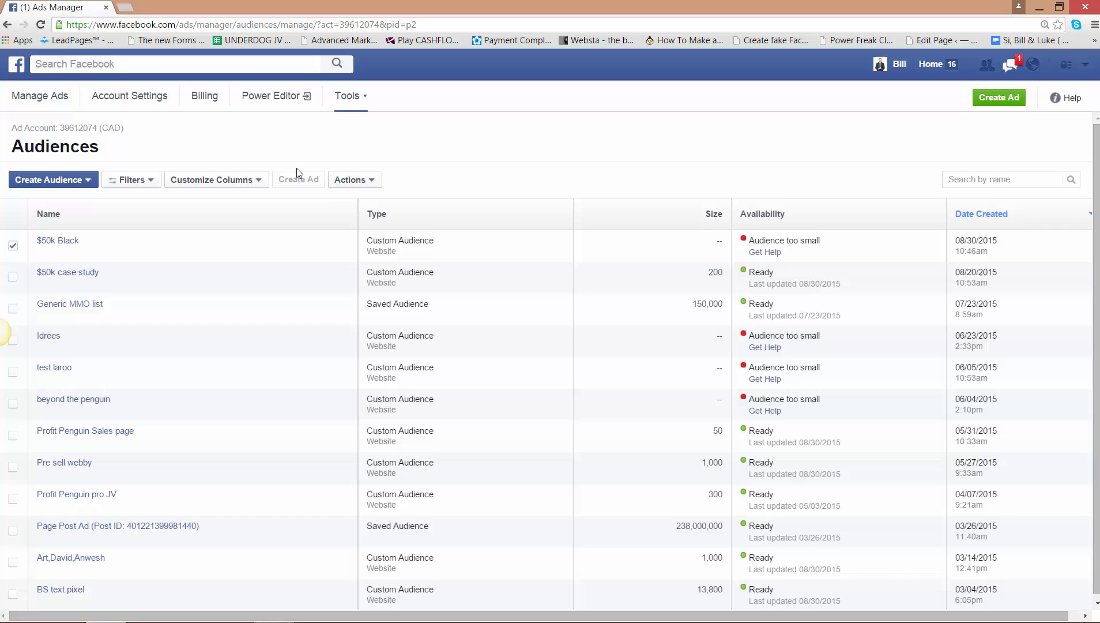
left_click(352, 180)
left_click(376, 219)
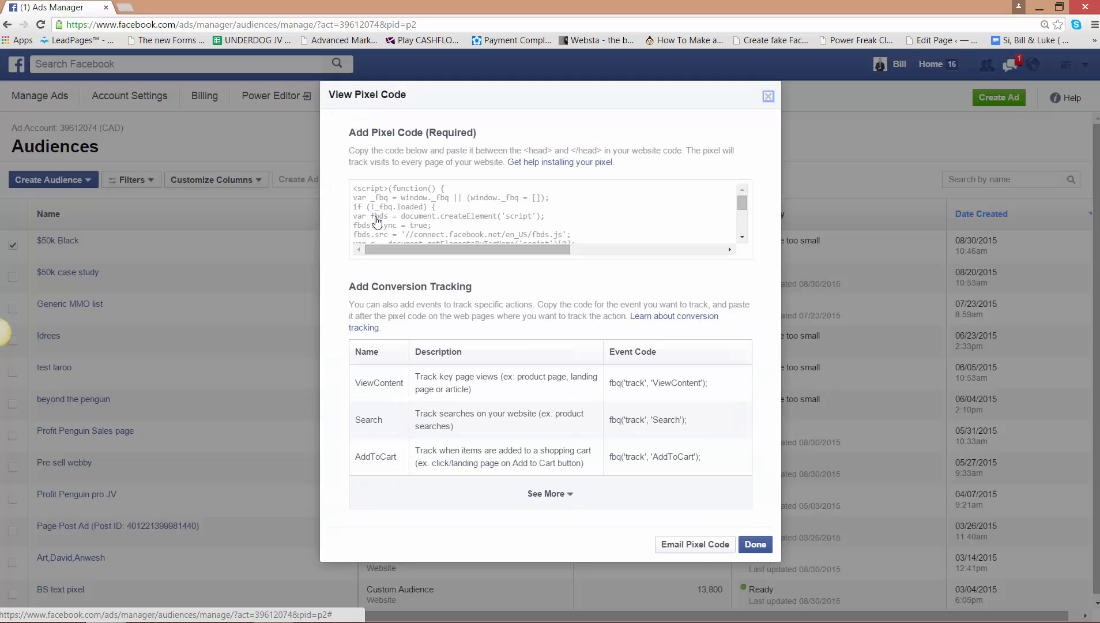
left_click(494, 225)
right_click(494, 223)
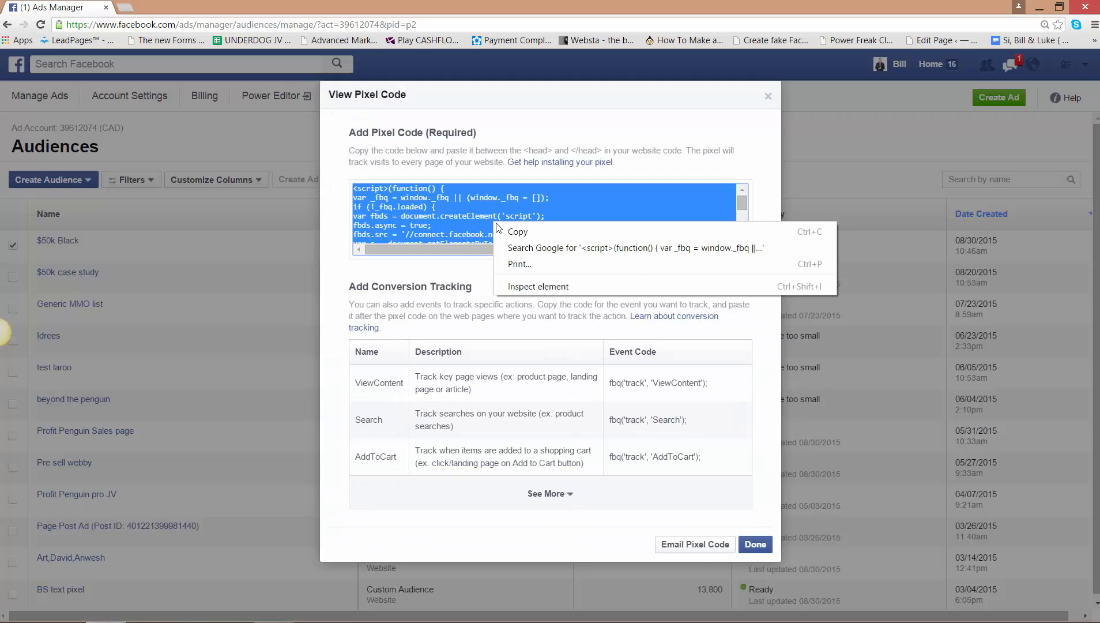
left_click(512, 229)
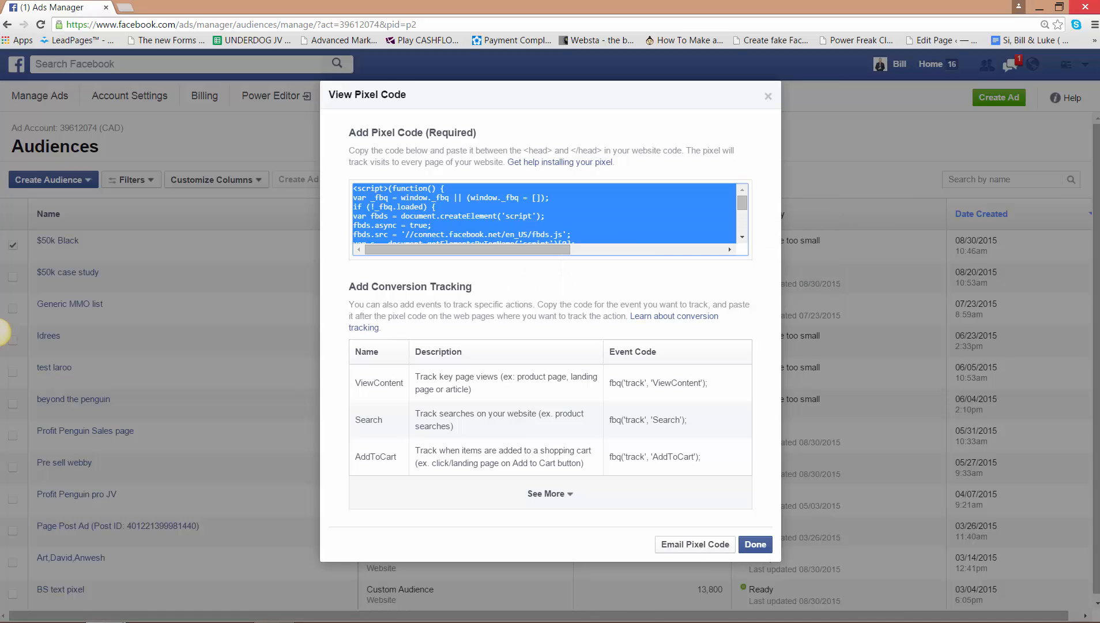
- Switch back to the LeadPages editor, maximize its window, and close the publishing options
left_click_drag(1099, 57, 344, 21)
left_click(929, 203)
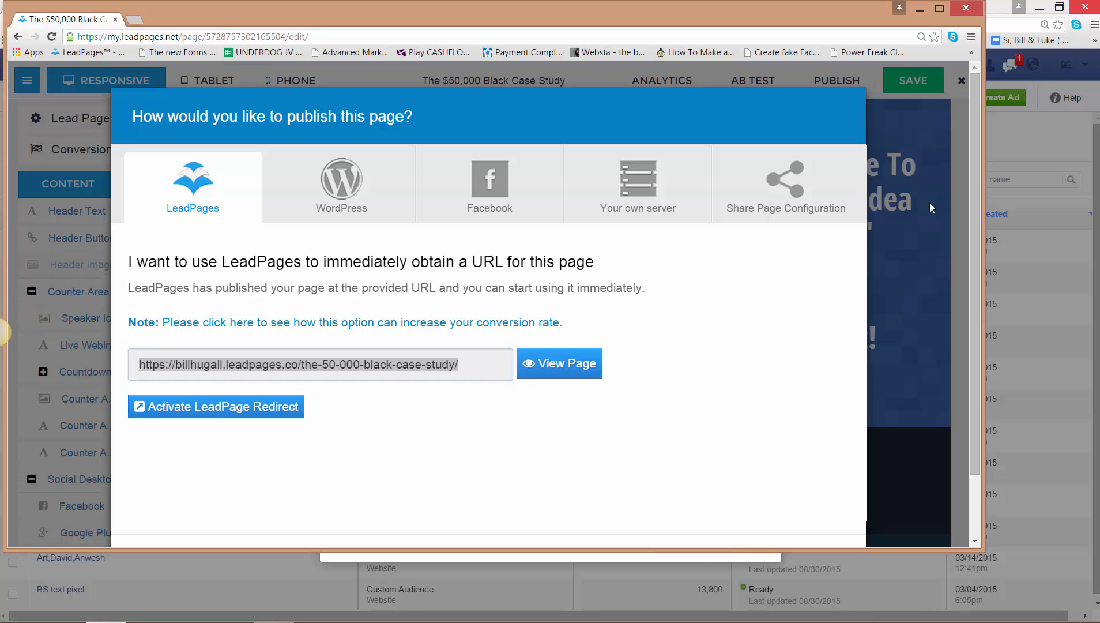
left_click(940, 9)
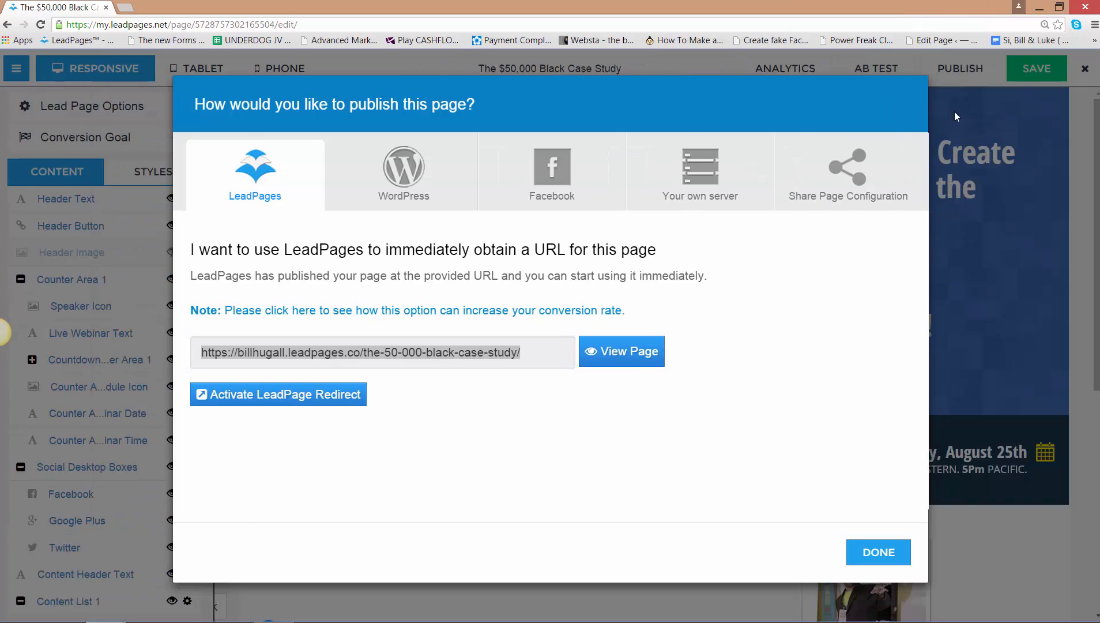
left_click(878, 557)
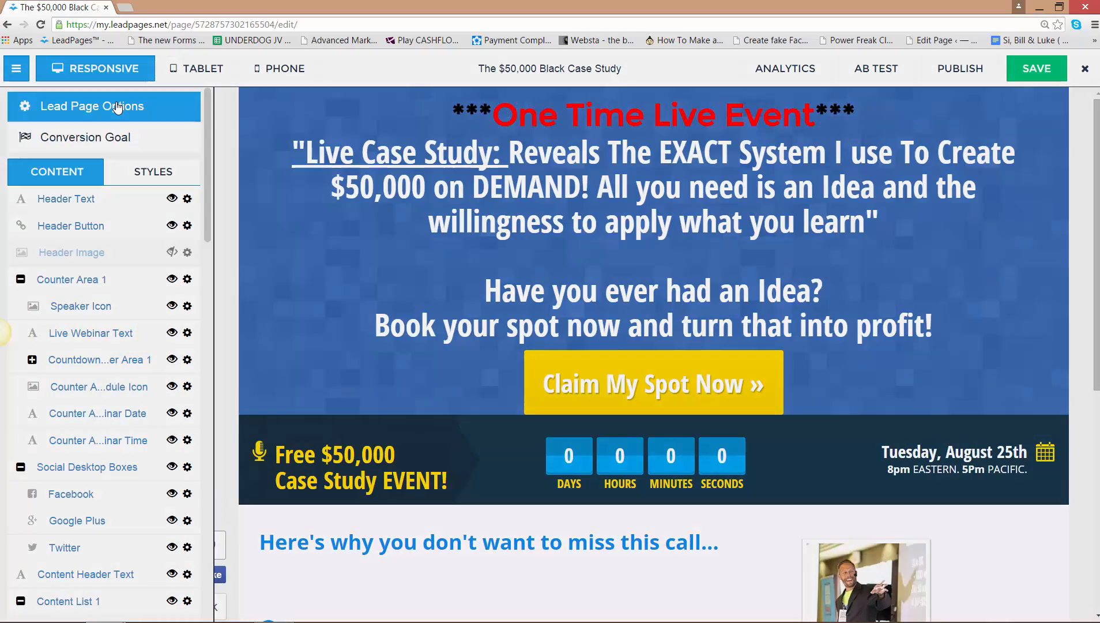
- Replace the page's head-tag tracking code with the copied Facebook pixel code and save the landing page
left_click(117, 108)
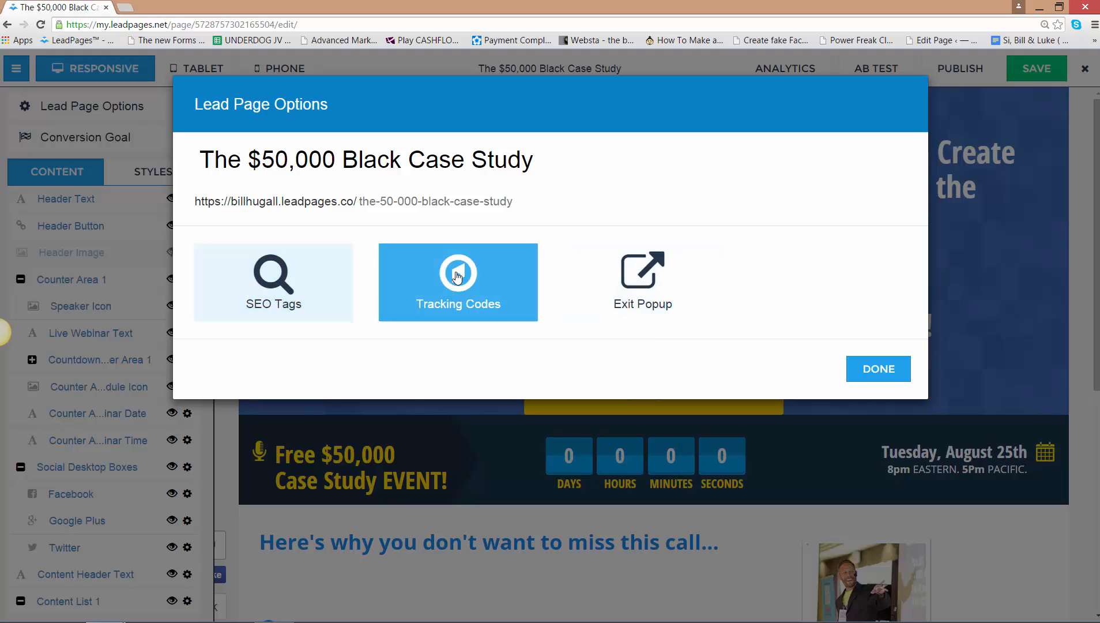
left_click(457, 277)
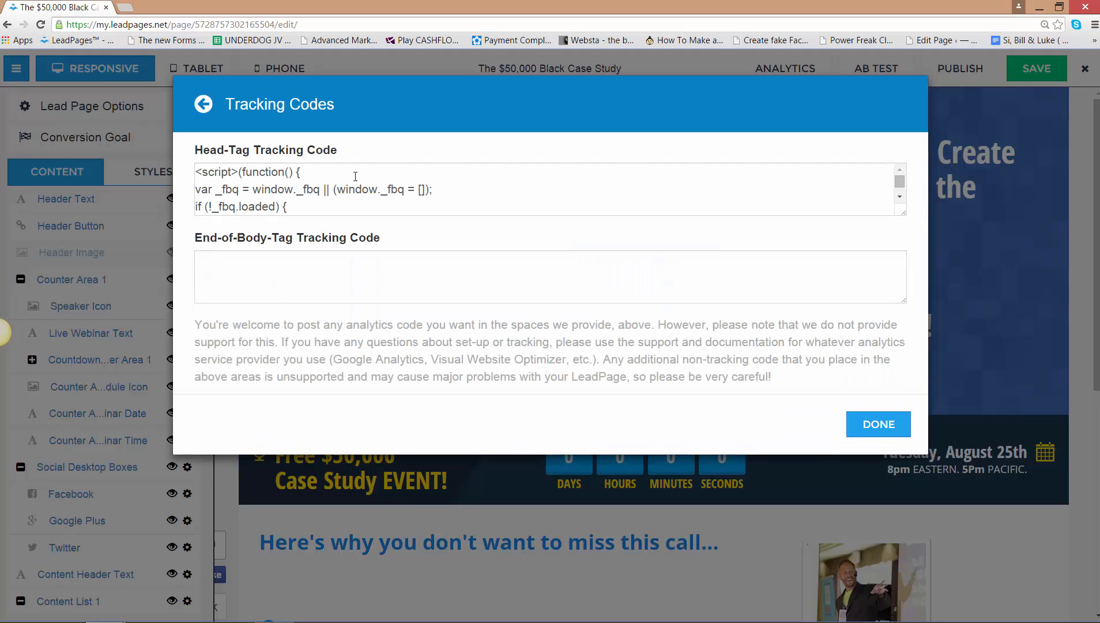
left_click(364, 211)
right_click(363, 211)
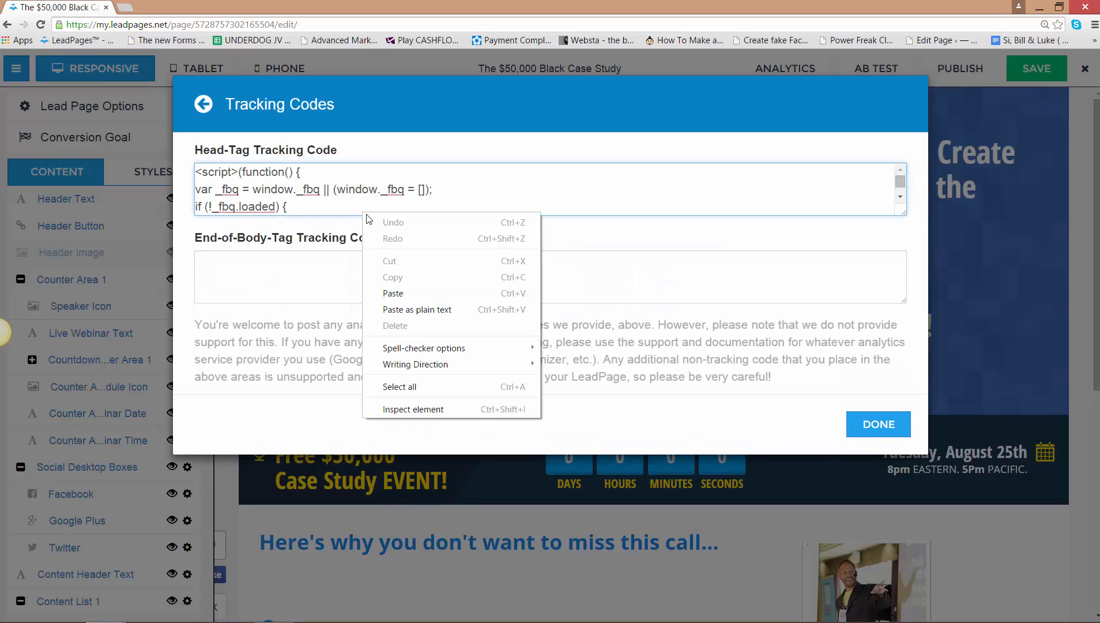
left_click(403, 384)
right_click(264, 199)
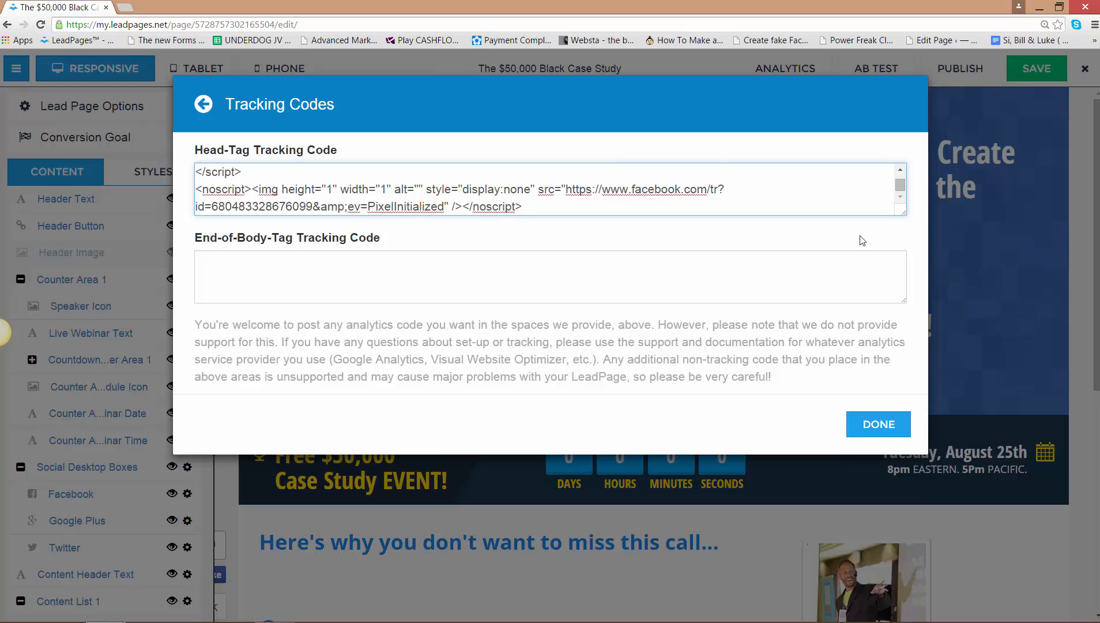
left_click(878, 431)
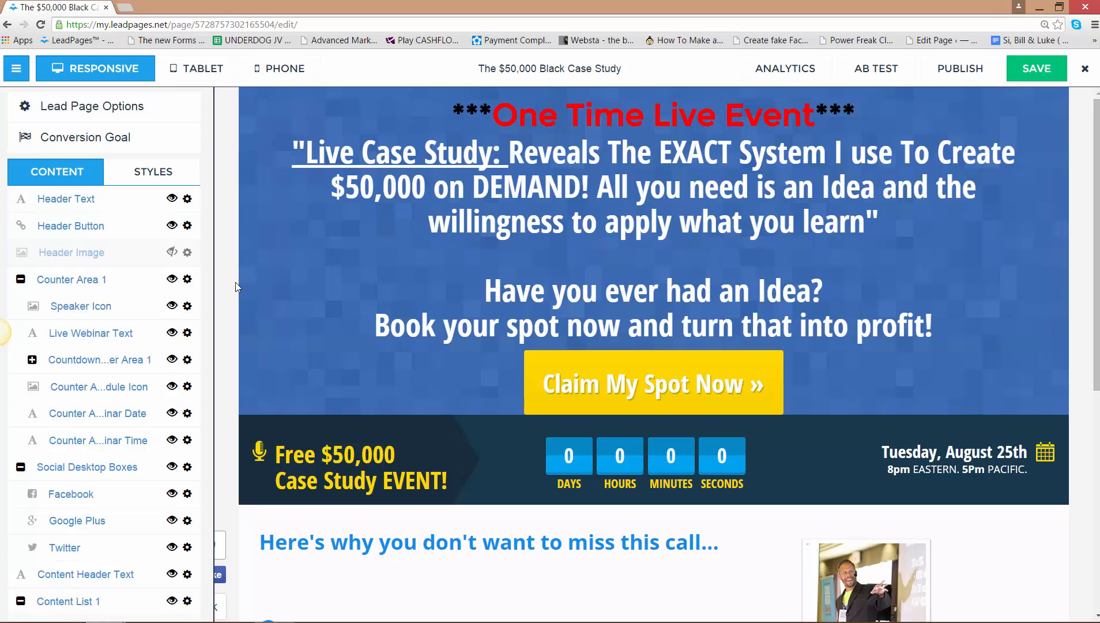
left_click(1035, 79)
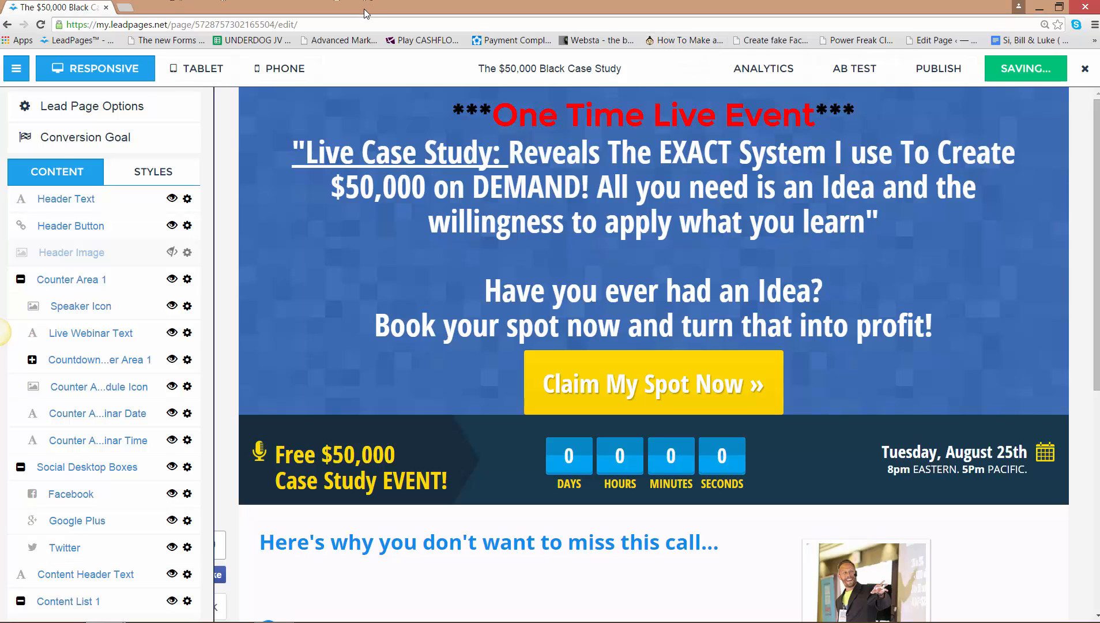
- Return to Facebook, close the pixel code, and open Conversion Tracking in Ads Manager
left_click_drag(456, 8, 1099, 12)
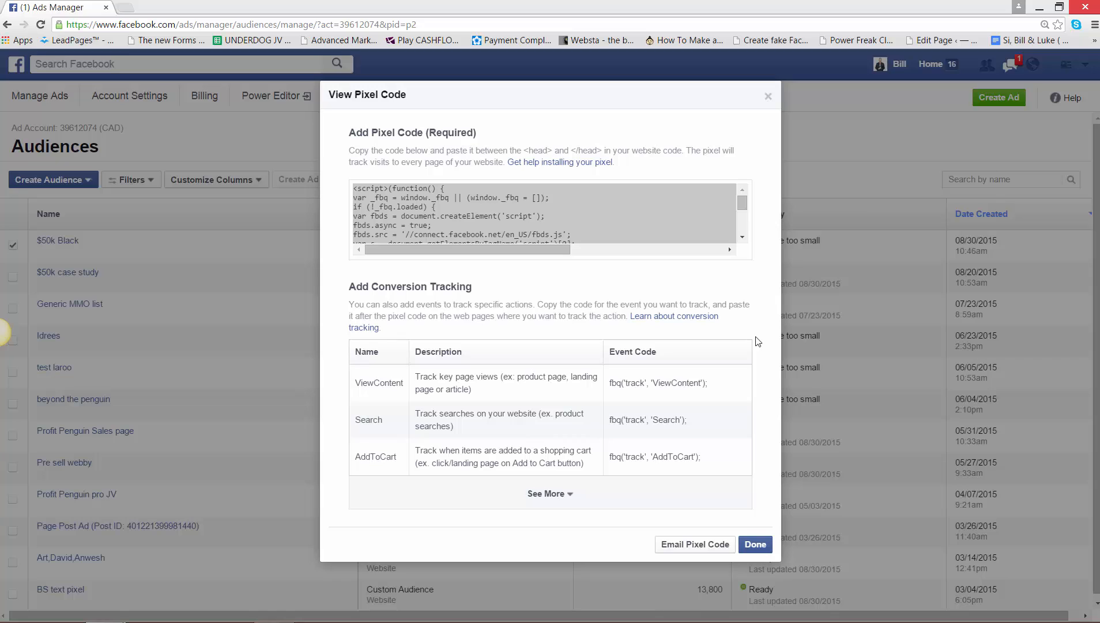
left_click(755, 544)
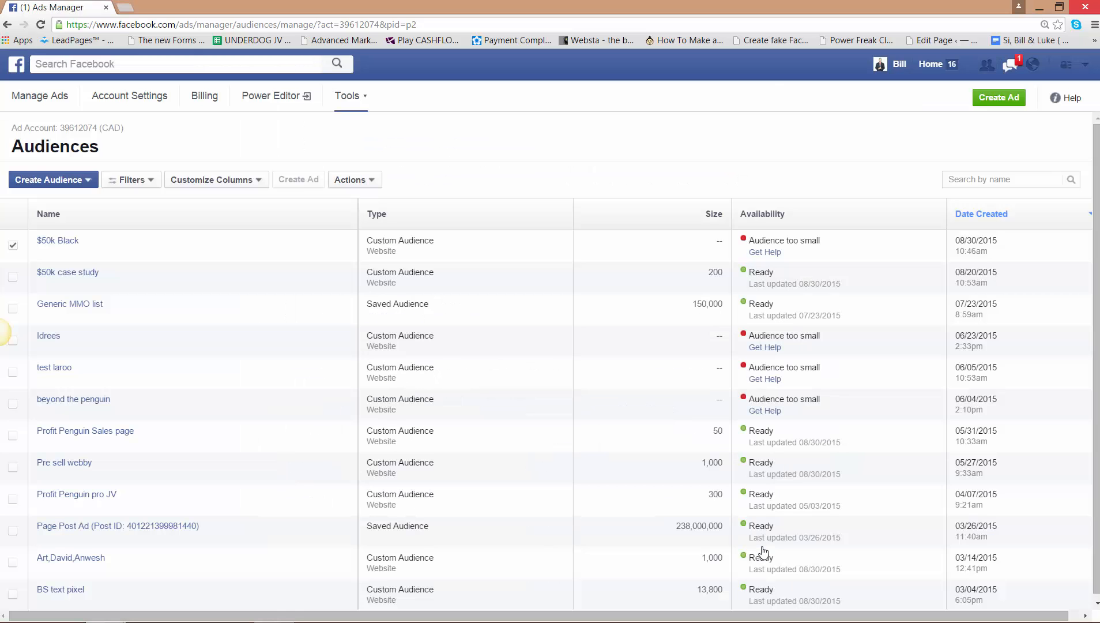
left_click(936, 64)
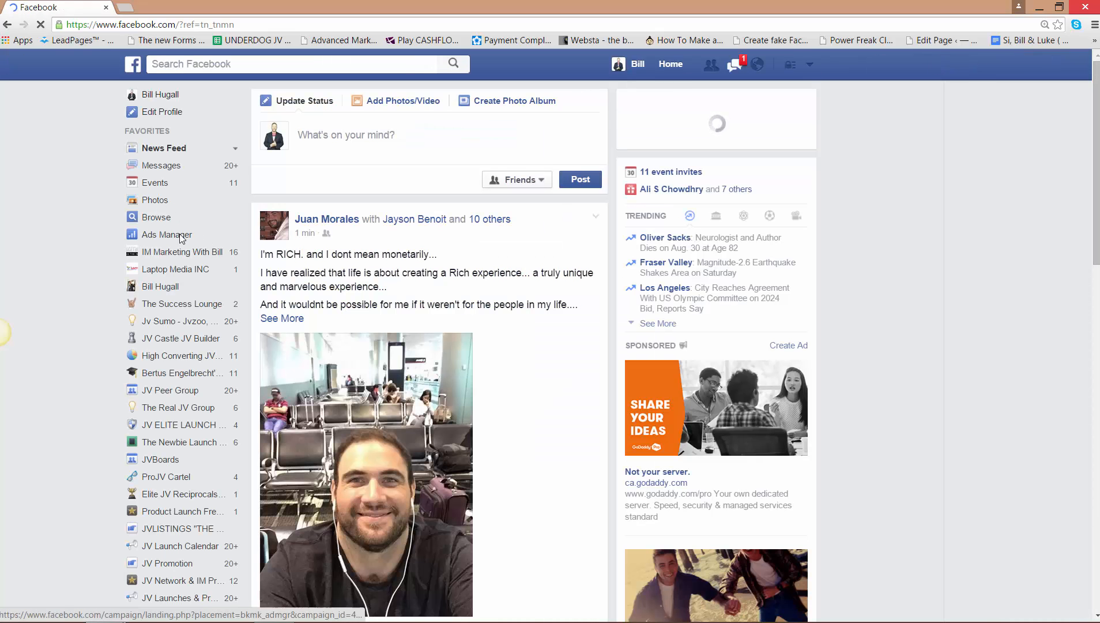
left_click(181, 237)
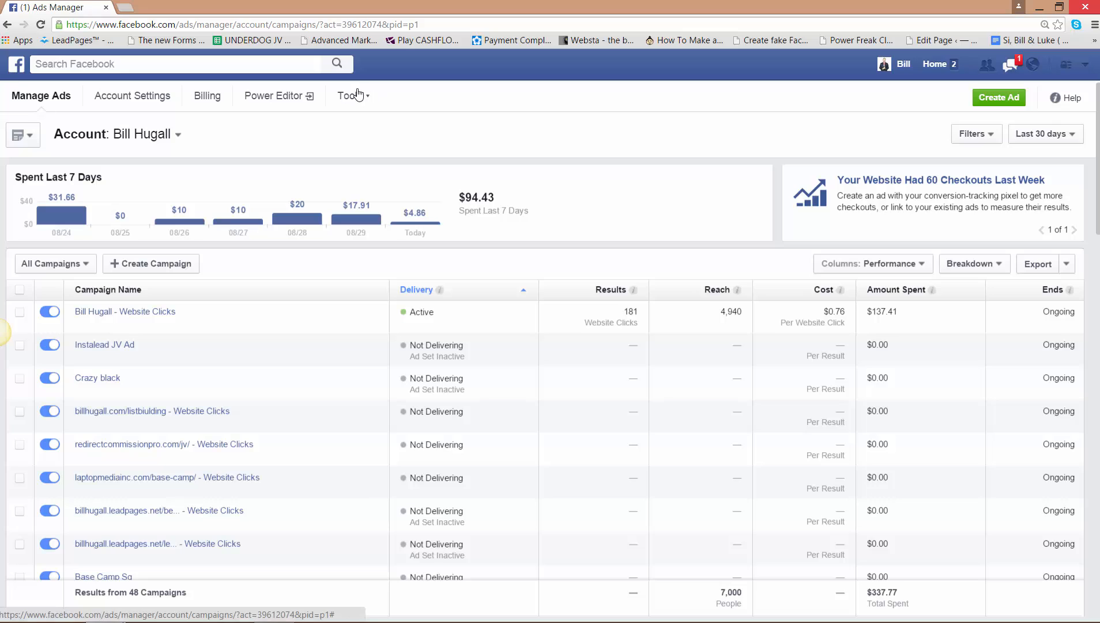
left_click(353, 95)
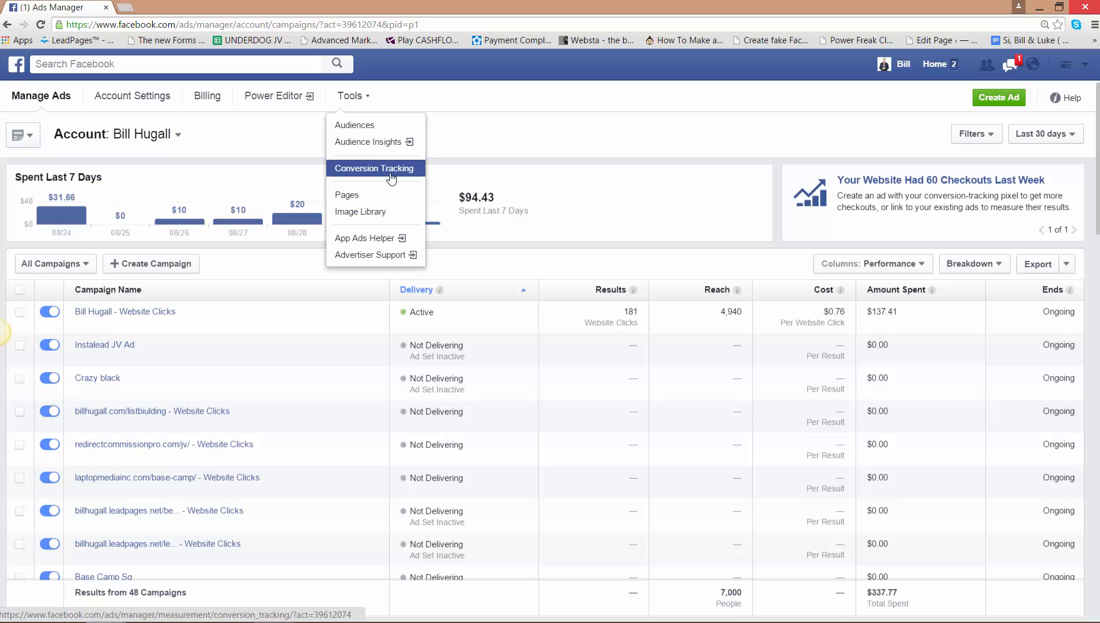
left_click(391, 179)
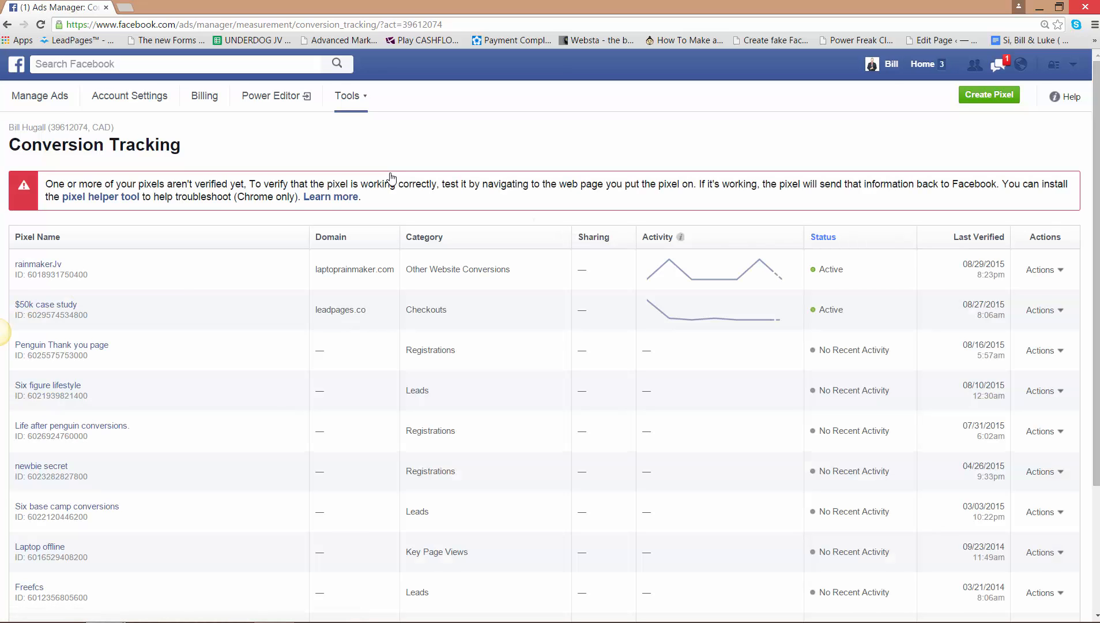
- Create a Checkouts conversion pixel named "50k black Conversion" and view its pixel code
left_click(999, 103)
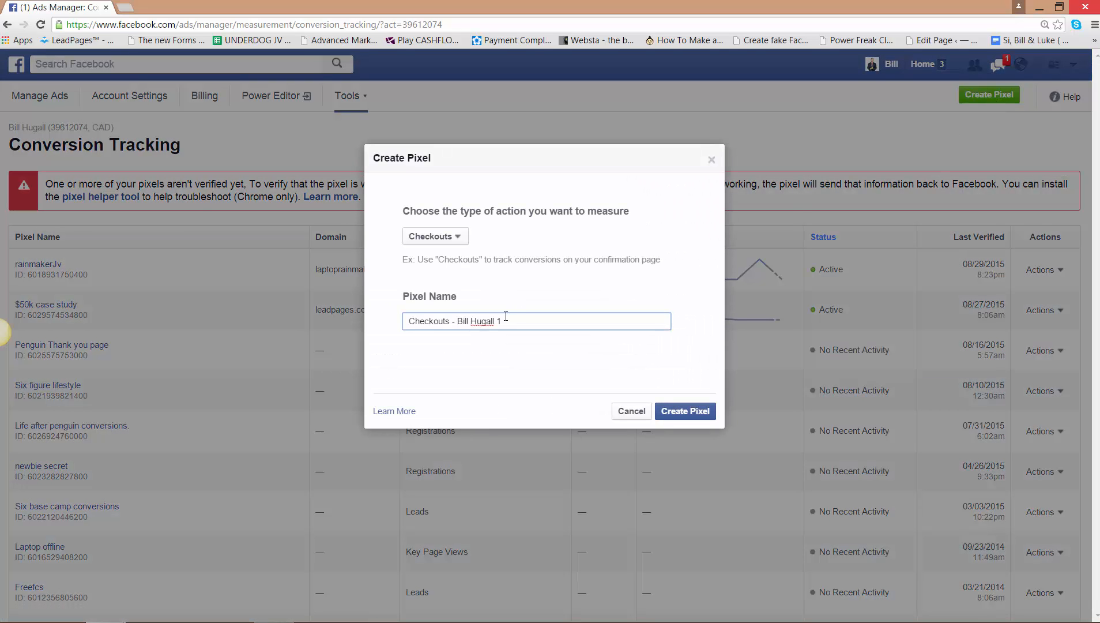
left_click_drag(505, 318, 385, 313)
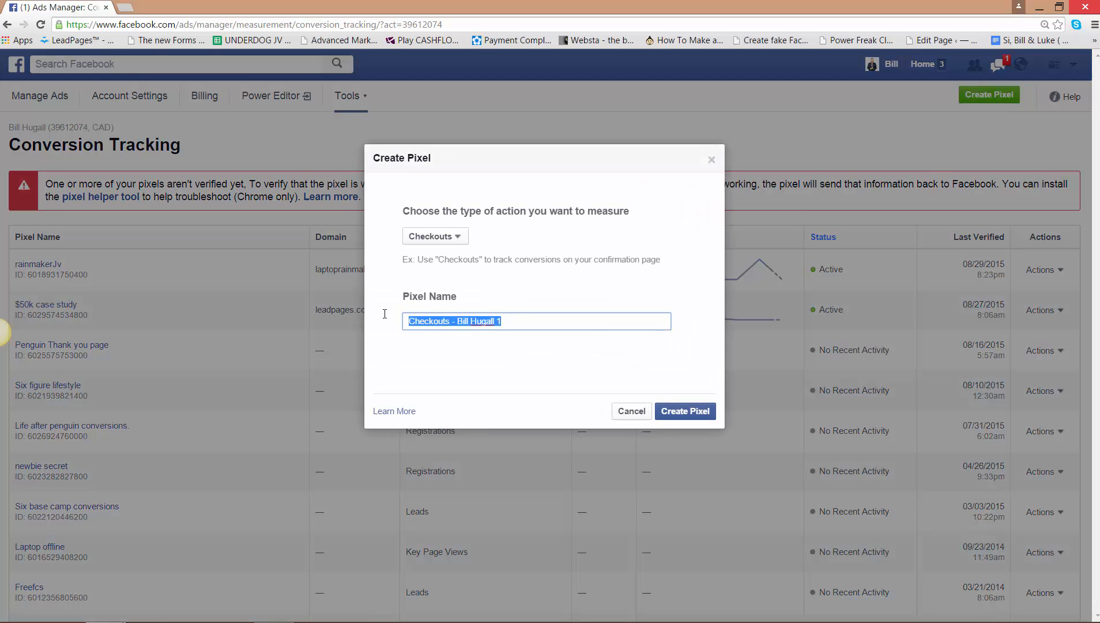
type("Black")
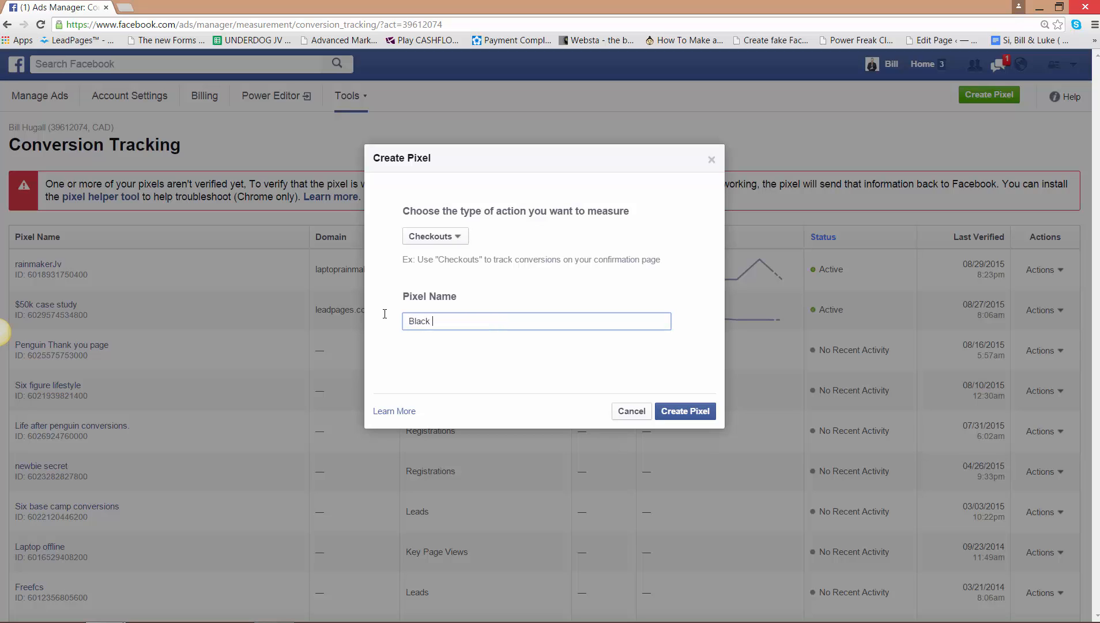
key("BackSpace")
key("BackSpace")
key("BackSpace")
key("BackSpace")
key("BackSpace")
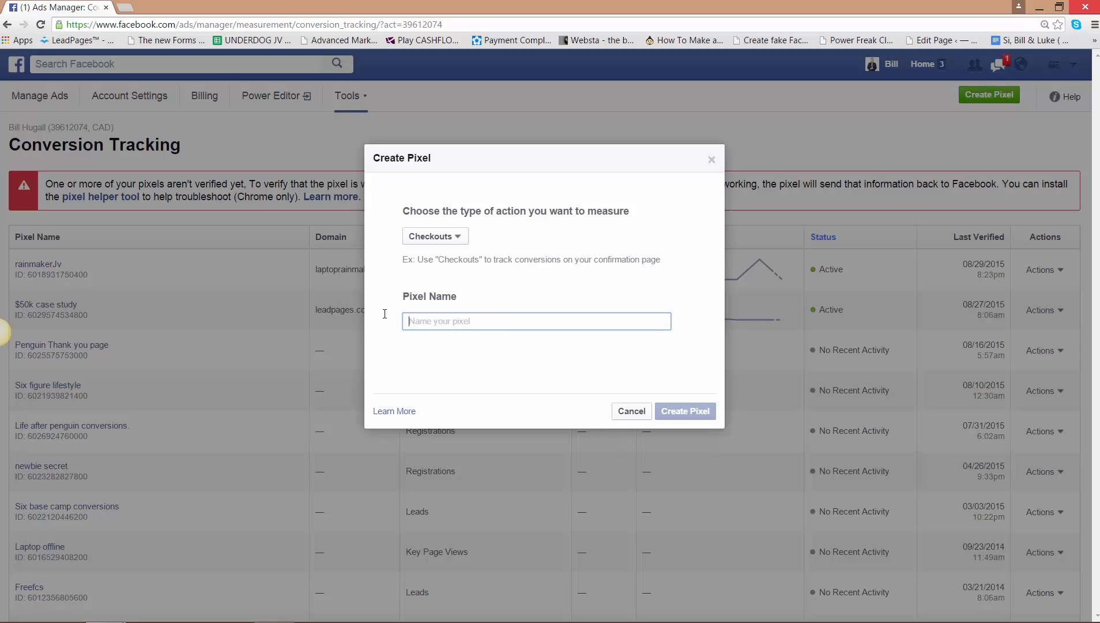
type("50k ")
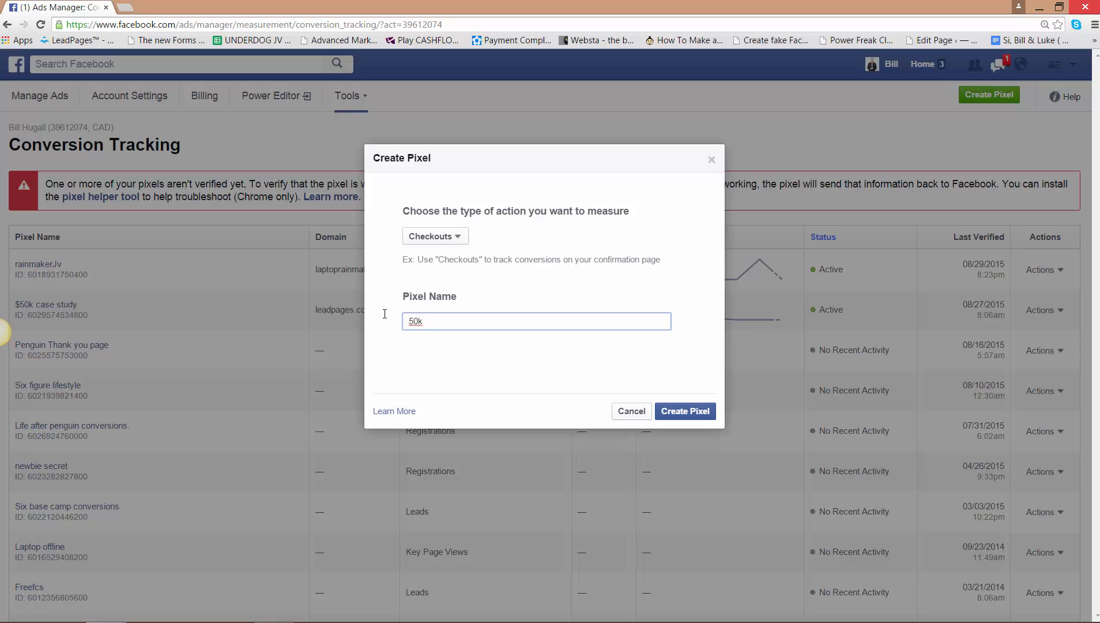
type("c")
key("BackSpace")
type("black Conversion")
left_click(700, 411)
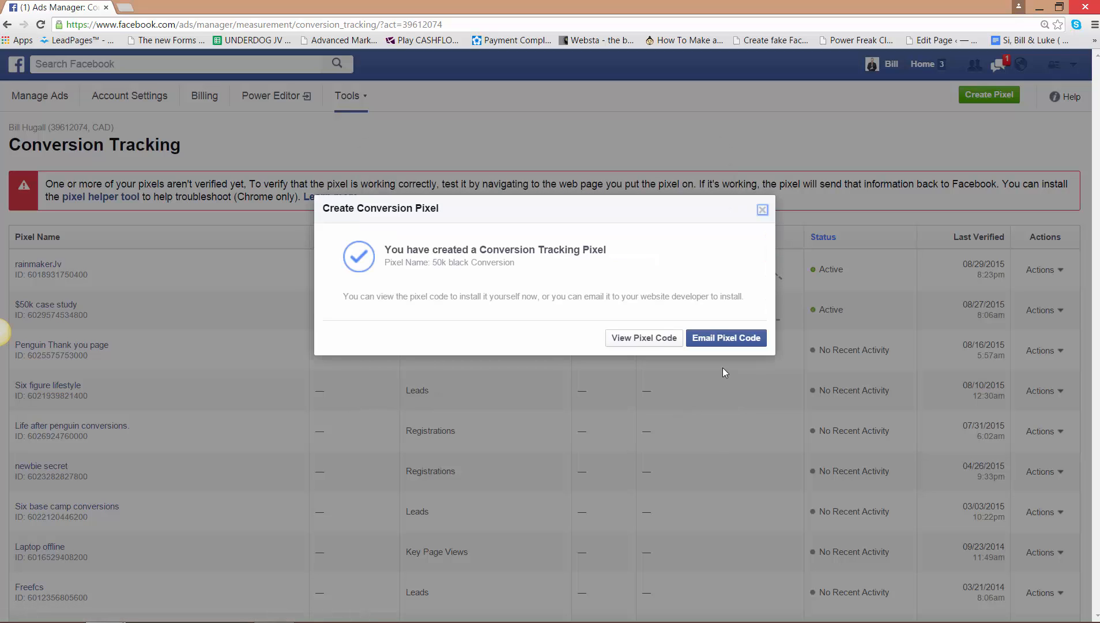
left_click(658, 336)
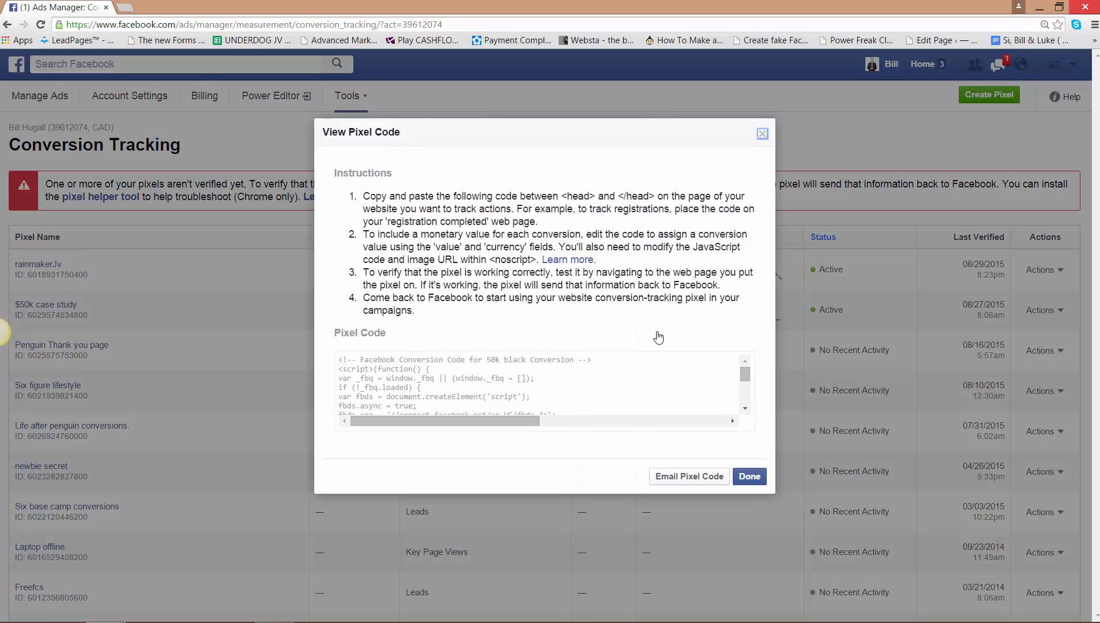
- Switch to the LeadPages editor, maximize its window, and go to the My Pages list
left_click_drag(1099, 61, 584, 18)
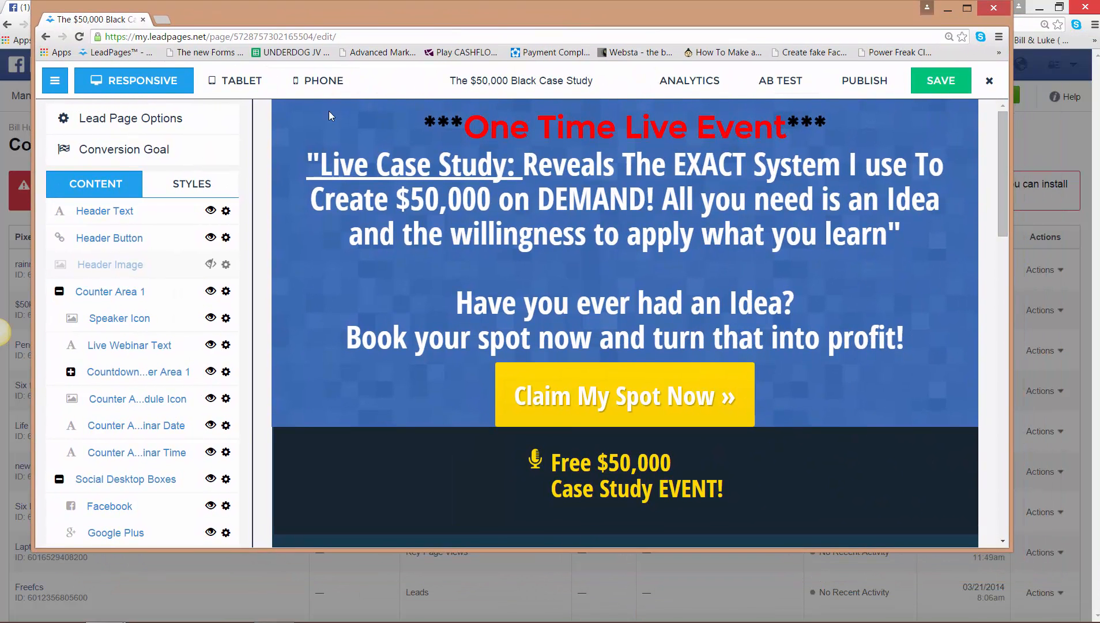
left_click(967, 9)
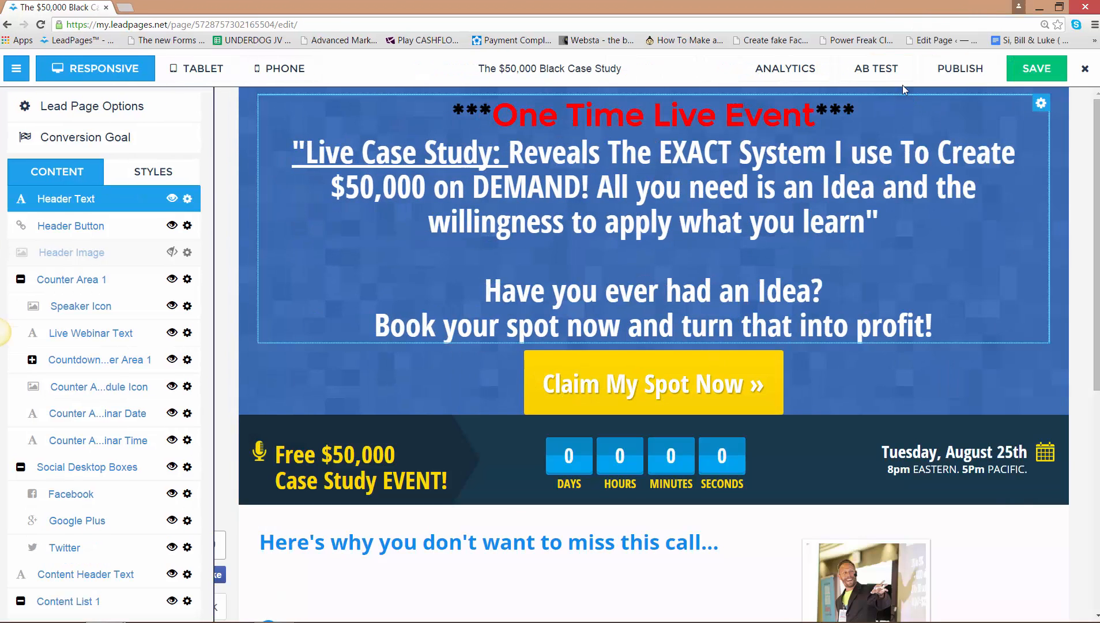
left_click(250, 27)
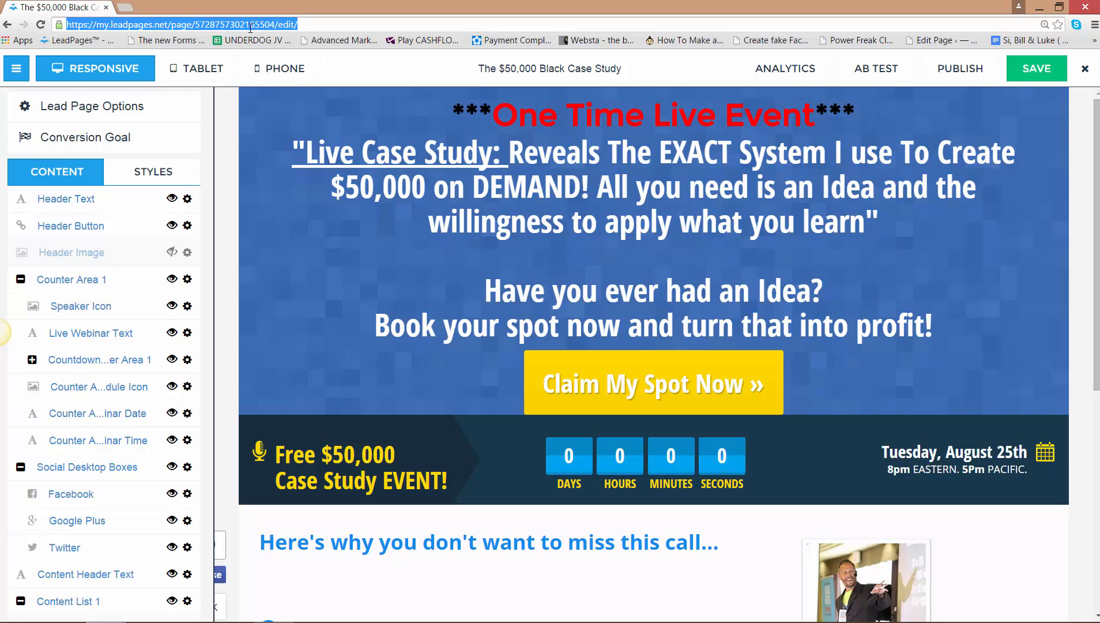
type("le")
left_click(255, 63)
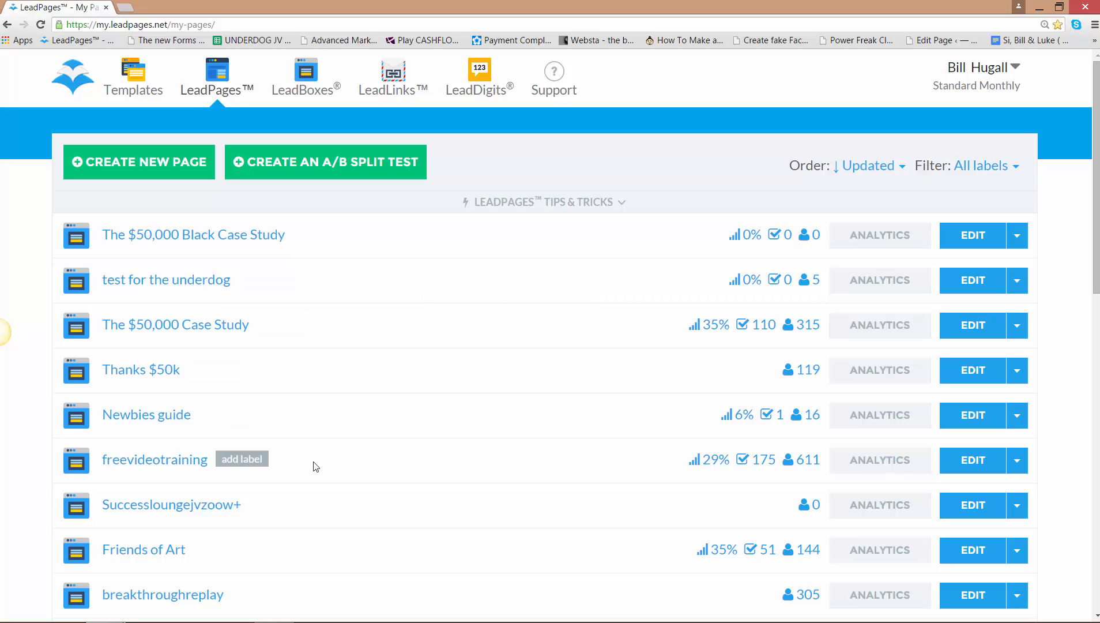
- Preview the published "Thank you GSP" page from its publish options, and close both the preview and the options
left_click_drag(1097, 168, 1095, 272)
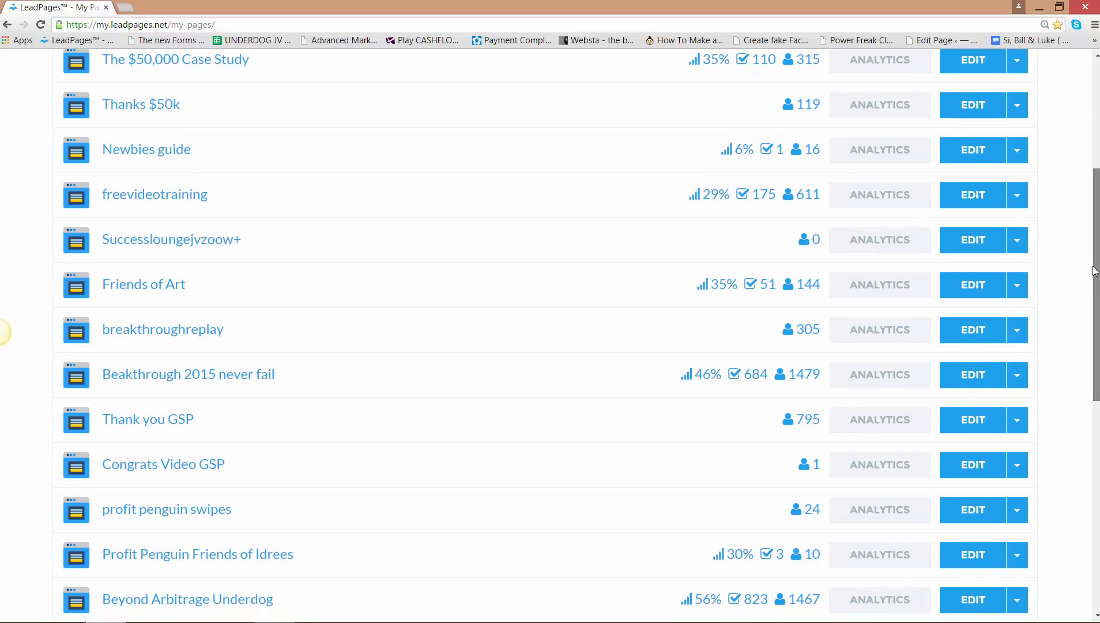
left_click(142, 427)
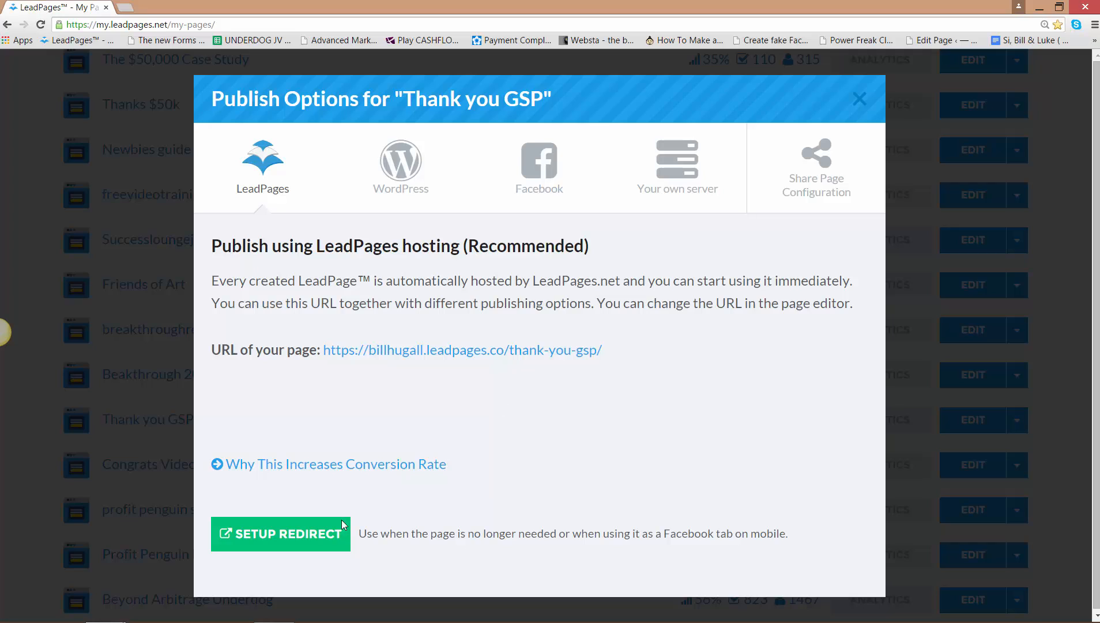
left_click(542, 354)
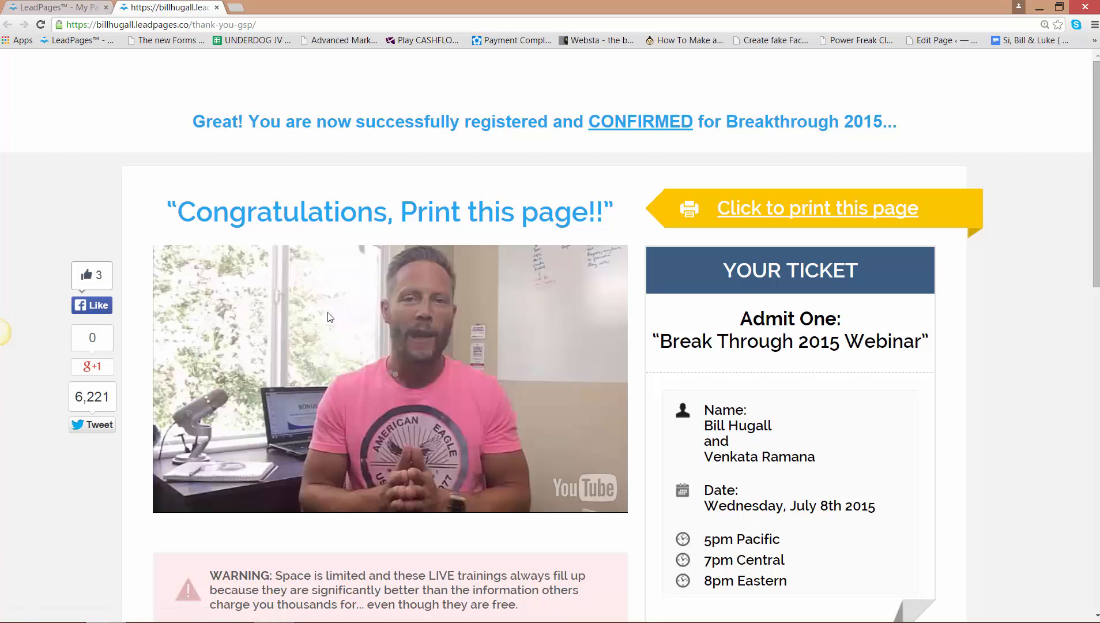
left_click(218, 8)
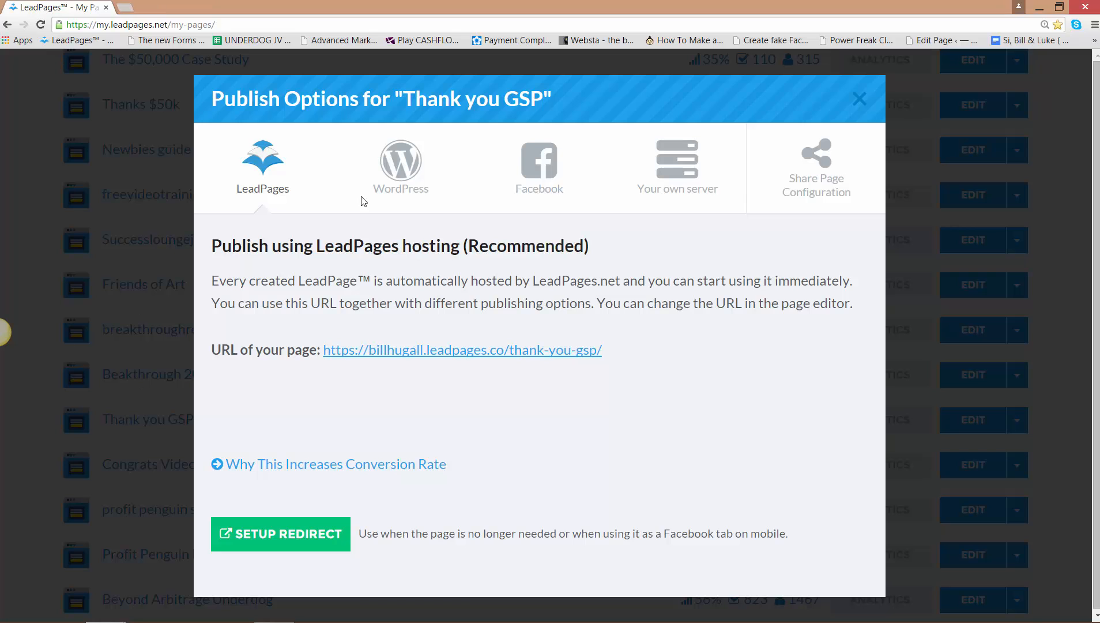
left_click(866, 104)
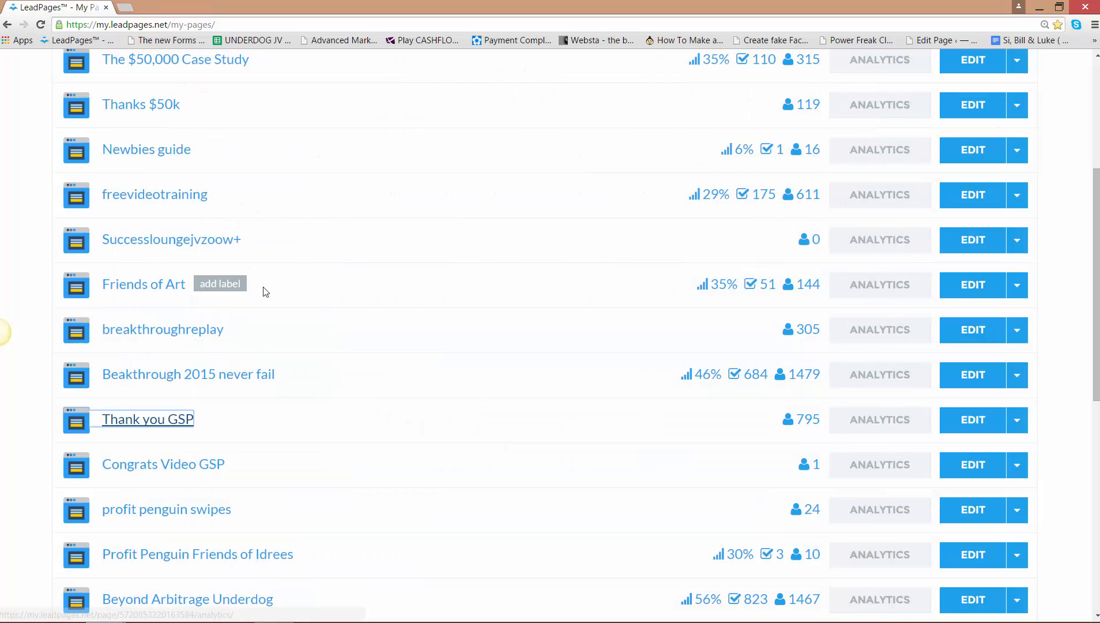
left_click(982, 432)
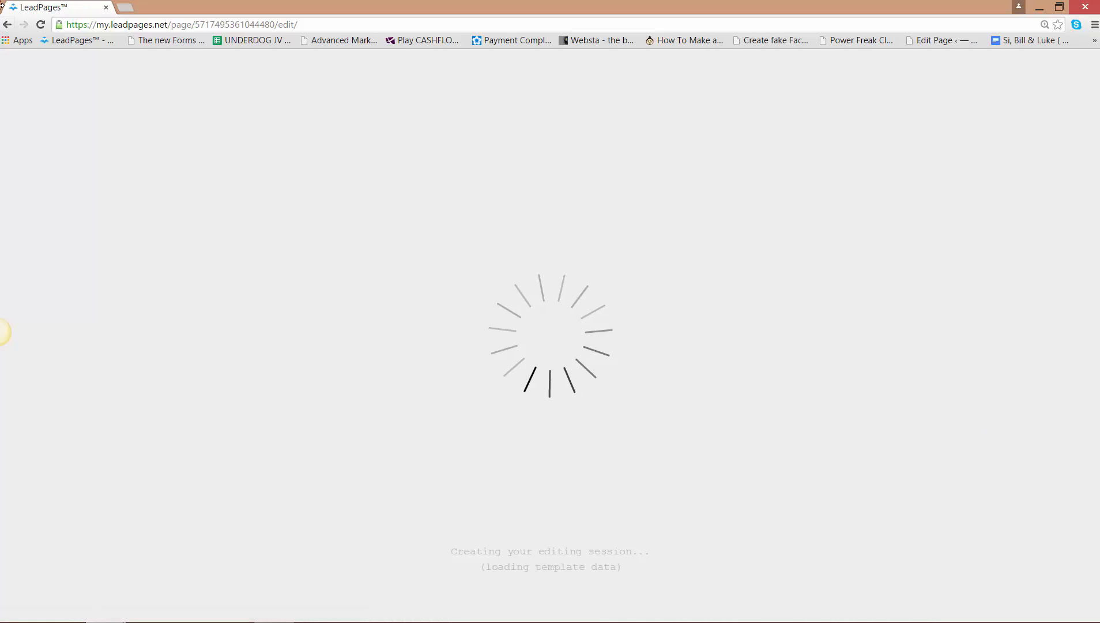
left_click(7, 25)
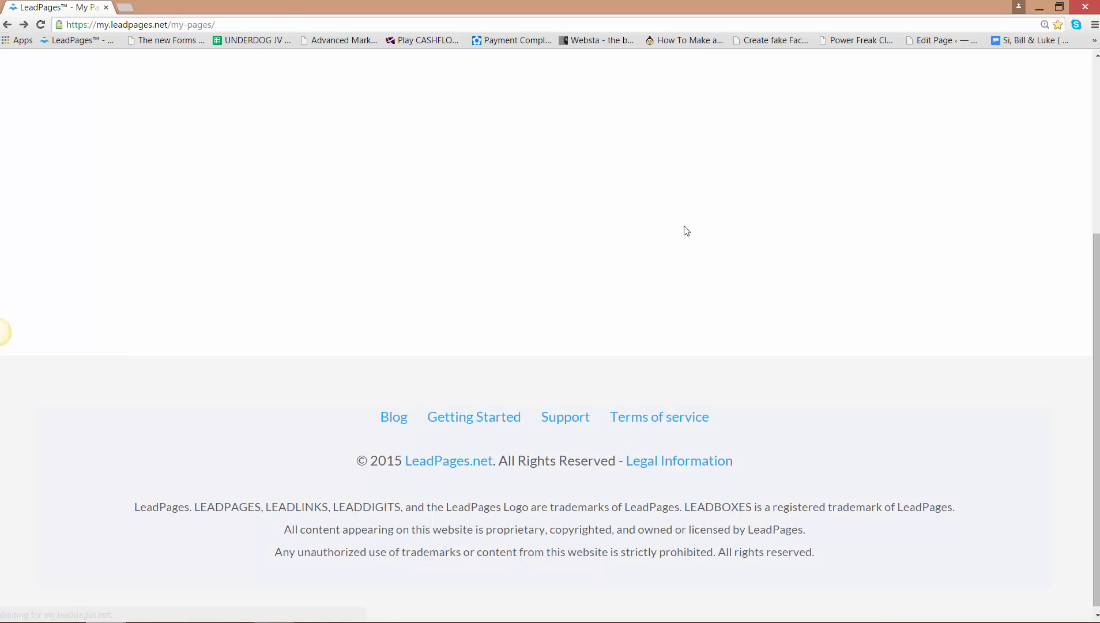
left_click(6, 26)
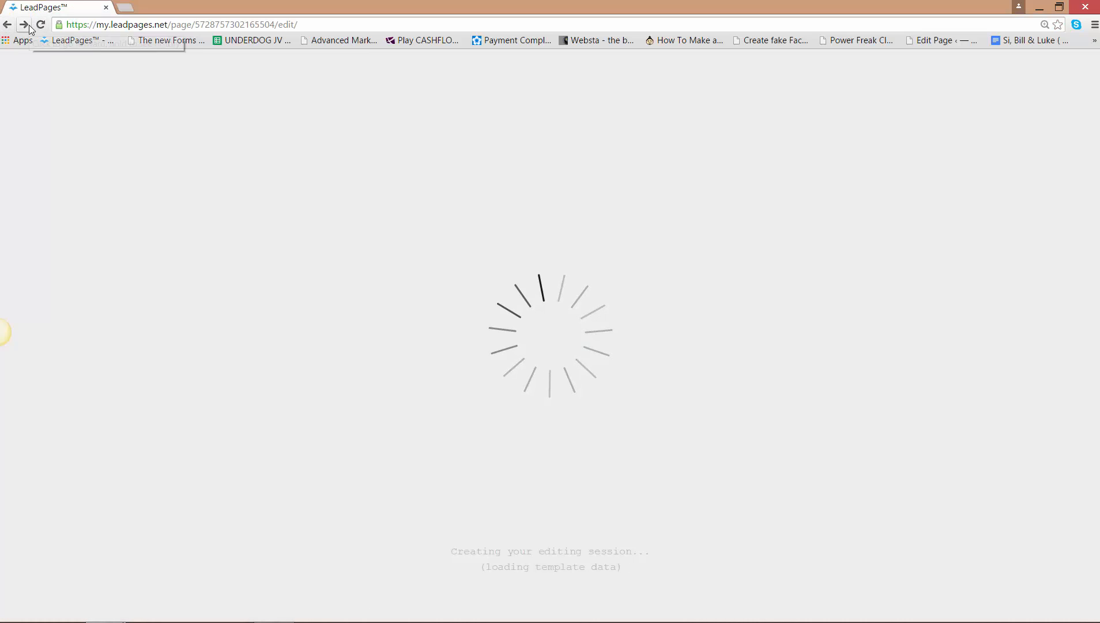
left_click(168, 24)
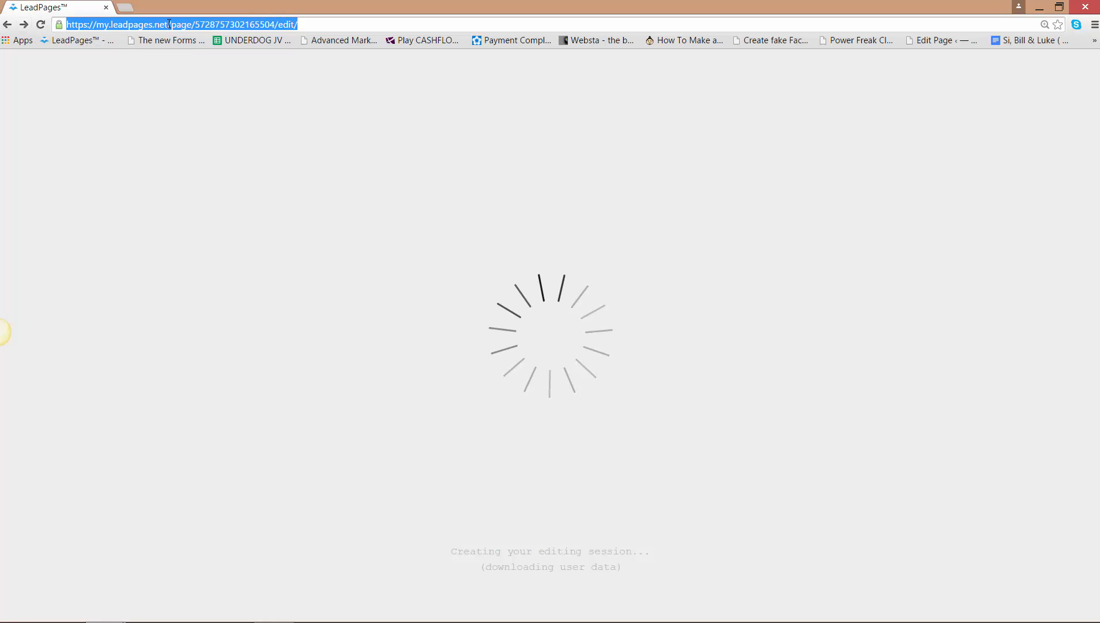
type("leadpages.com")
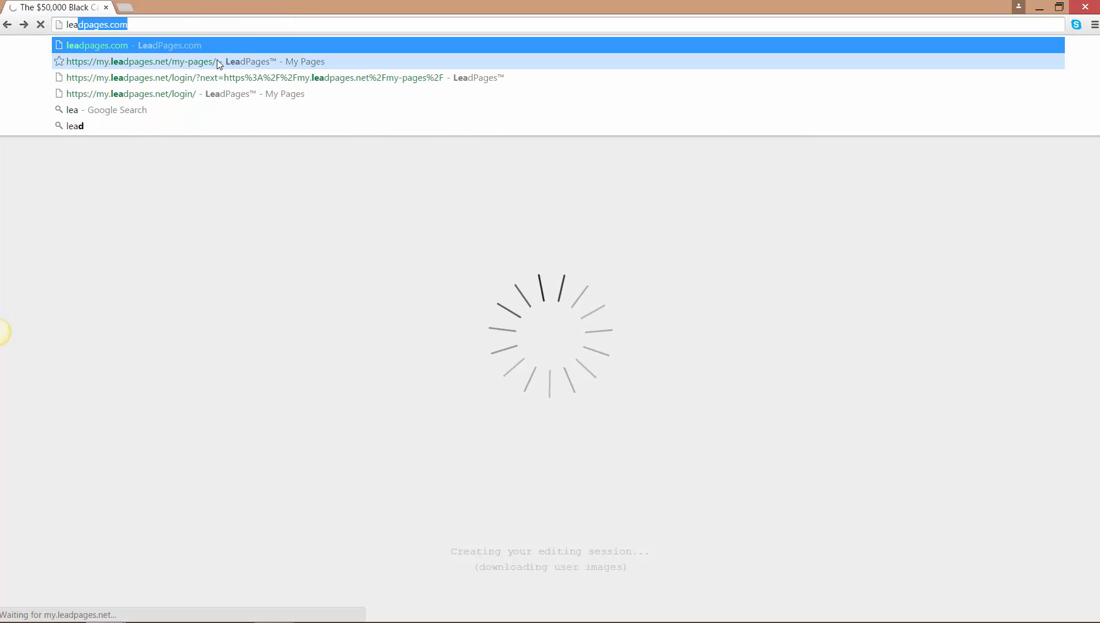
left_click(217, 60)
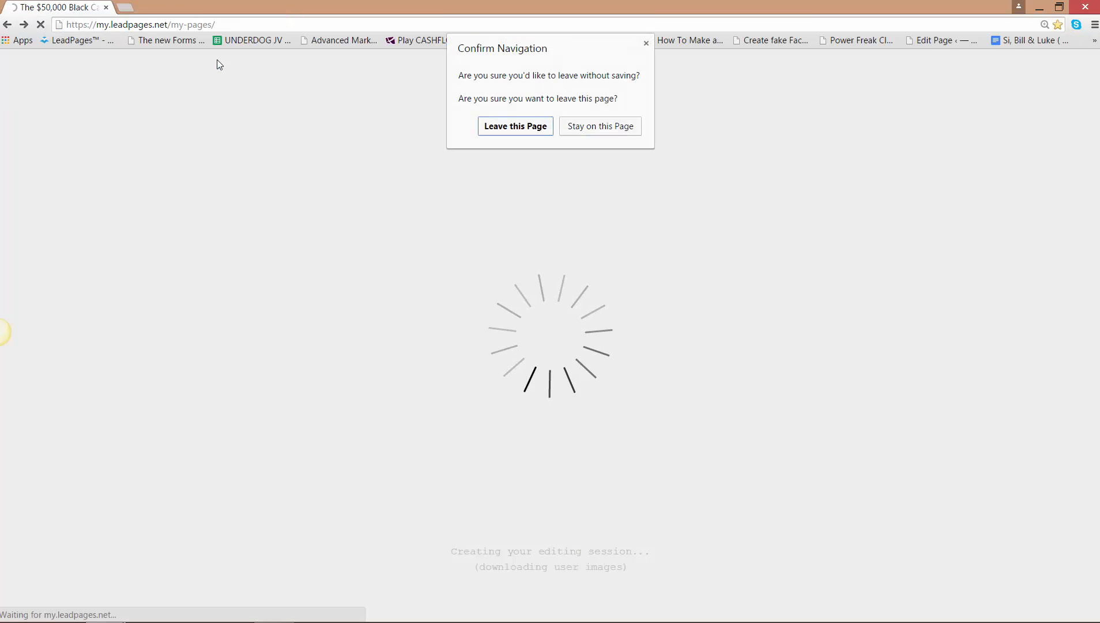
left_click(523, 127)
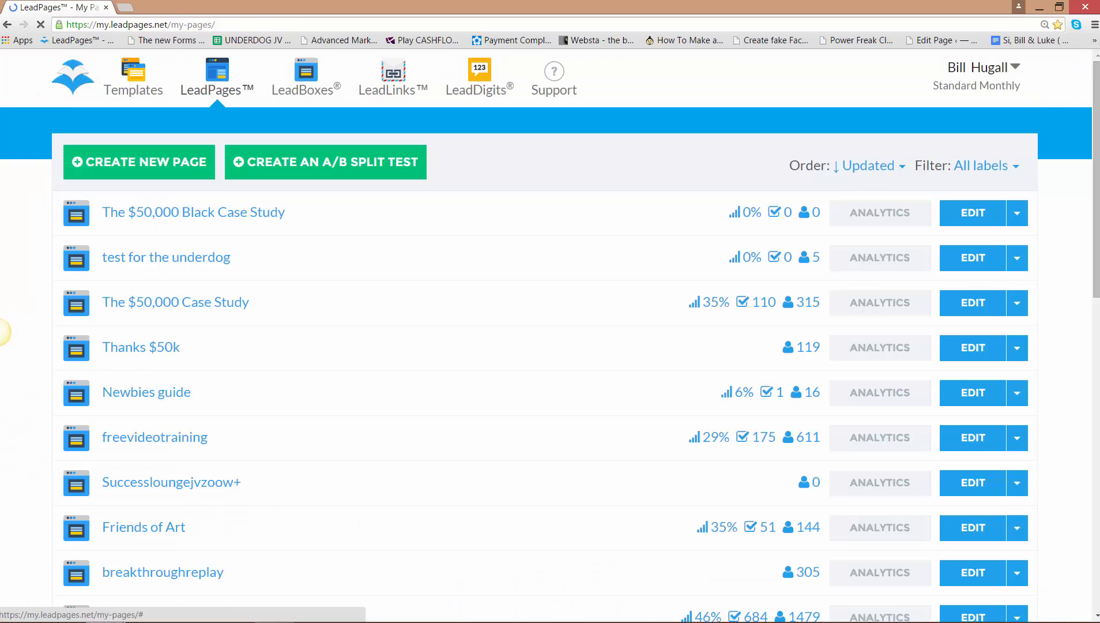
- Duplicate the "Thank you GSP" page under the name "Thank you 50k Black"
left_click_drag(1097, 94, 1096, 257)
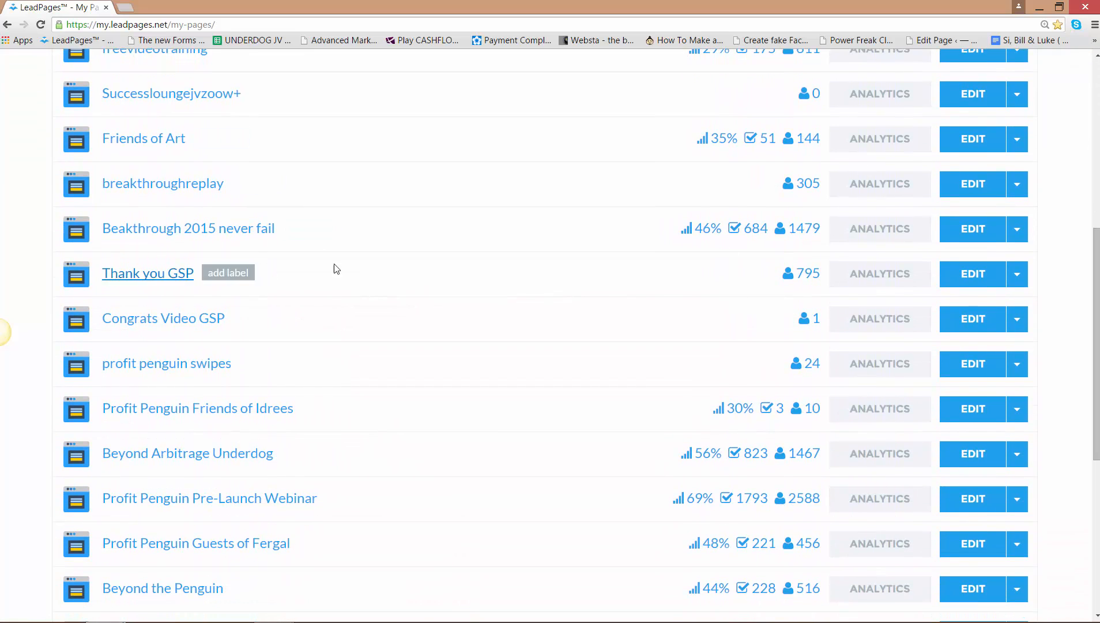
left_click(1016, 274)
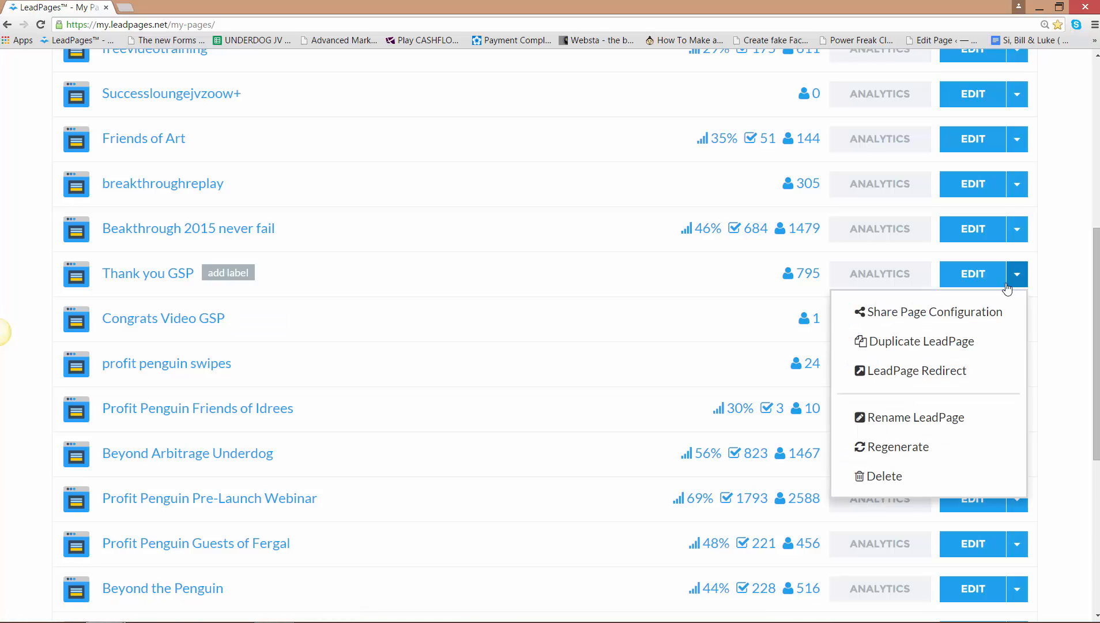
left_click(897, 345)
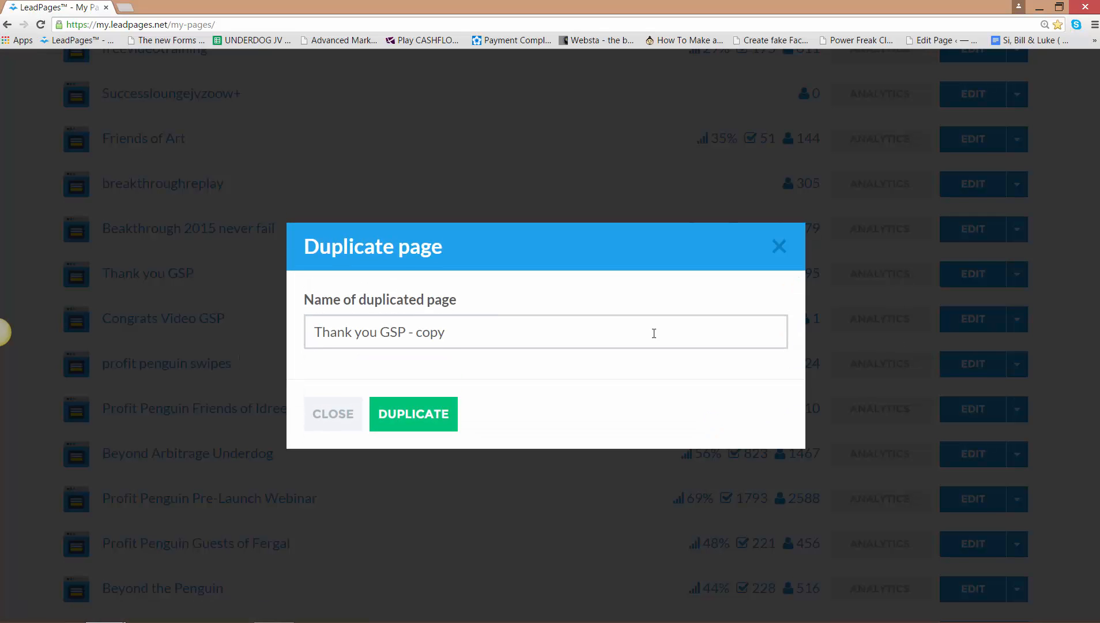
left_click_drag(455, 329, 383, 330)
type("50k Bla")
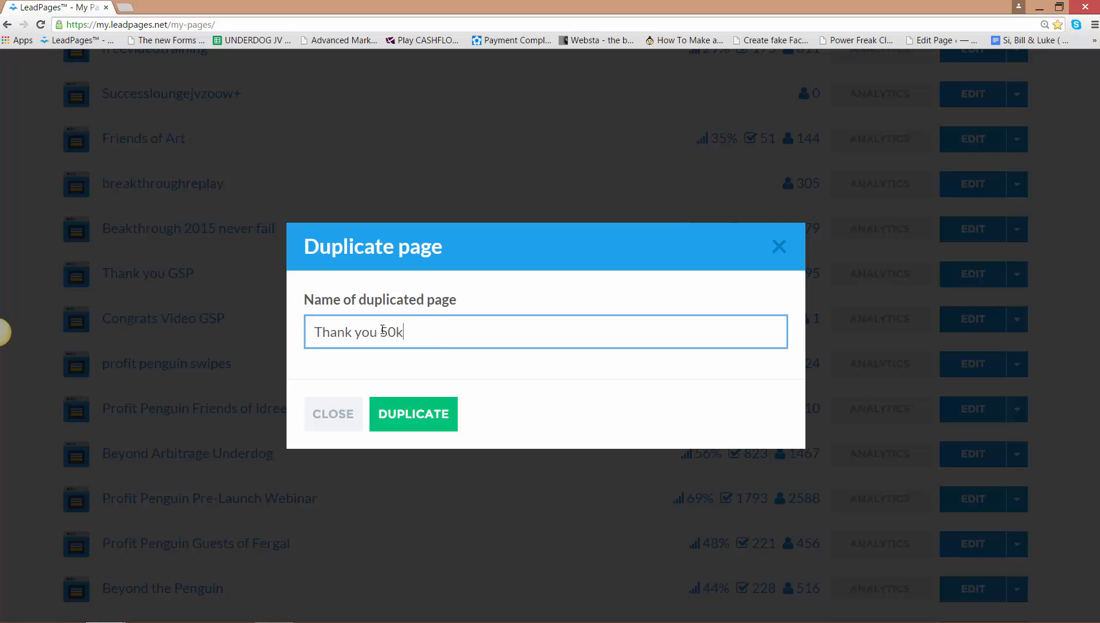
type("ck")
left_click(419, 413)
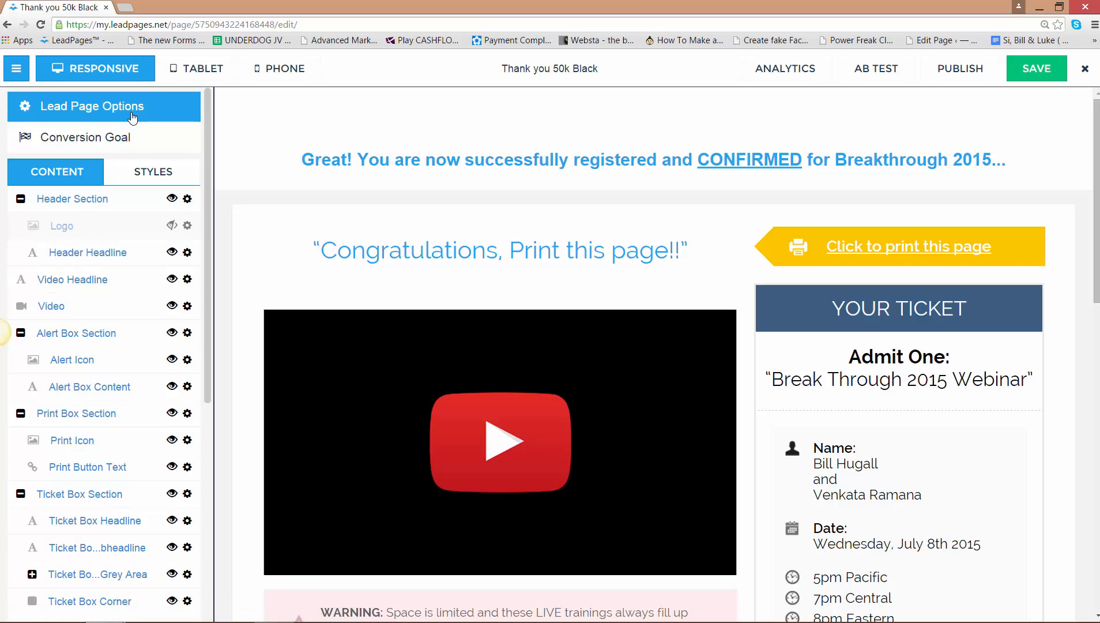
- Open the tracking codes in the duplicated page's options and start editing the head-tag tracking code
left_click(132, 118)
left_click(455, 297)
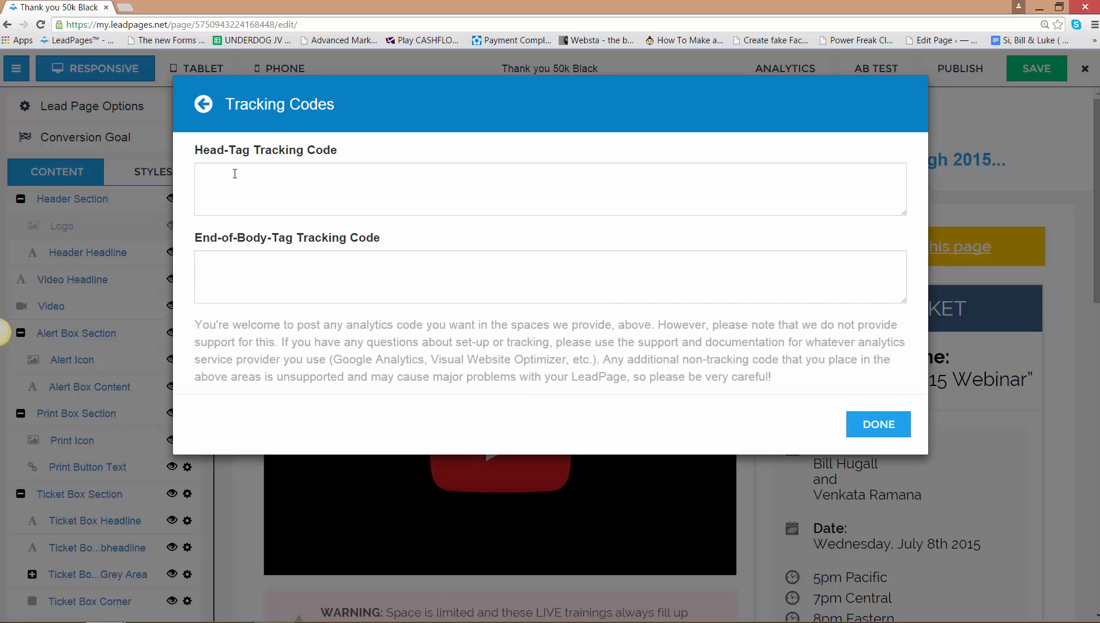
left_click(235, 173)
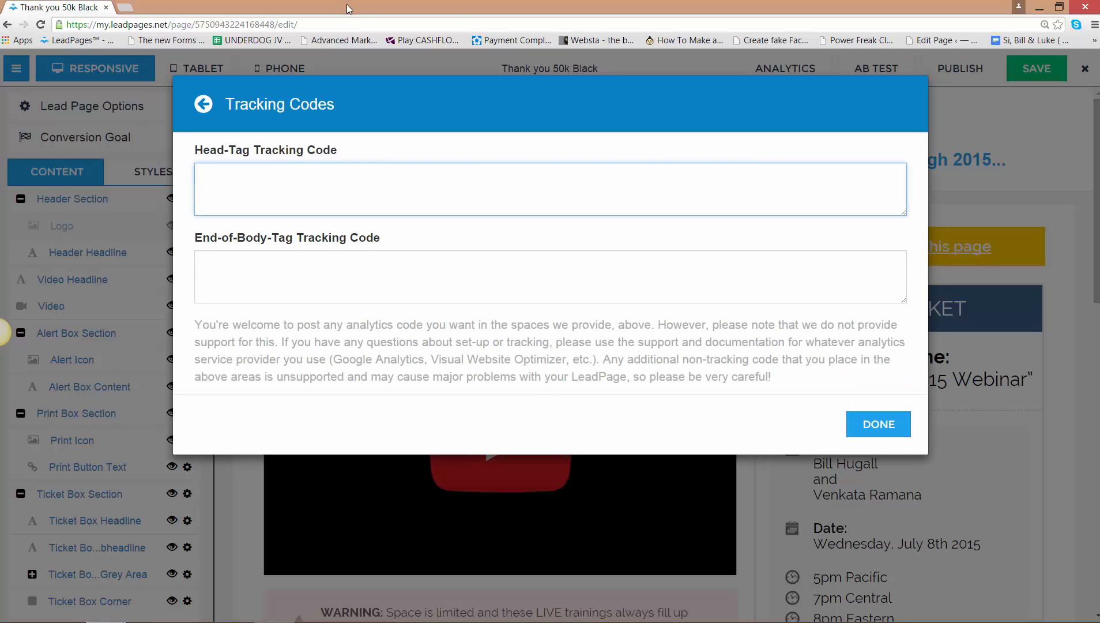
- Move the LeadPages window aside and copy the entire 50k black Conversion pixel code from Facebook's conversion tracking page
left_click_drag(367, 6, 1067, 66)
left_click_drag(451, 353, 438, 398)
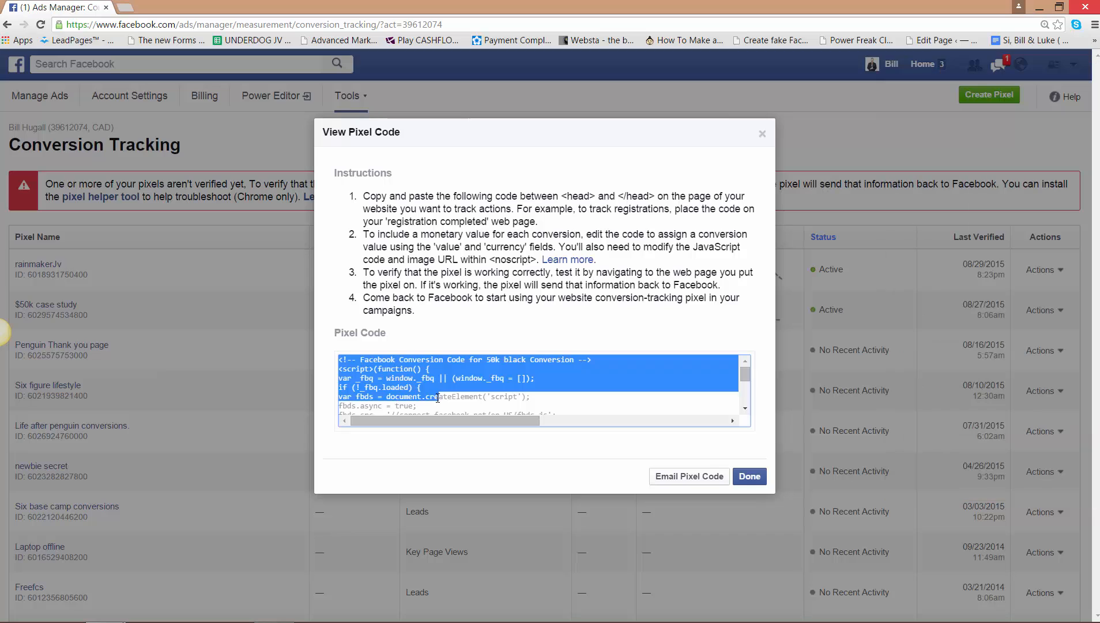
left_click(681, 407)
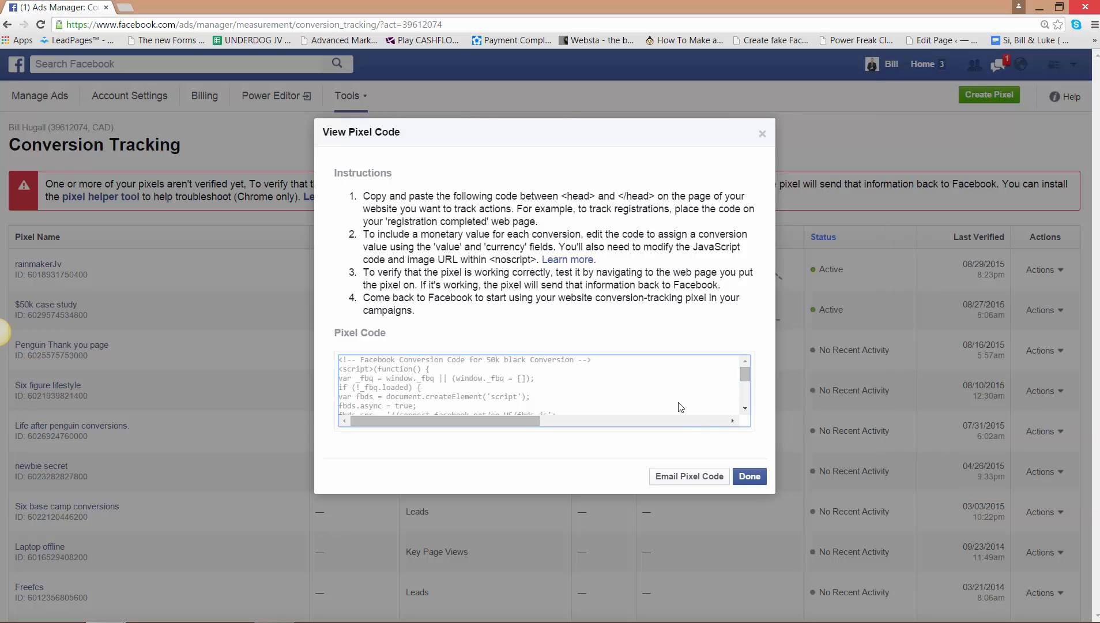
right_click(608, 392)
left_click(563, 391)
double_click(562, 392)
left_click(561, 391)
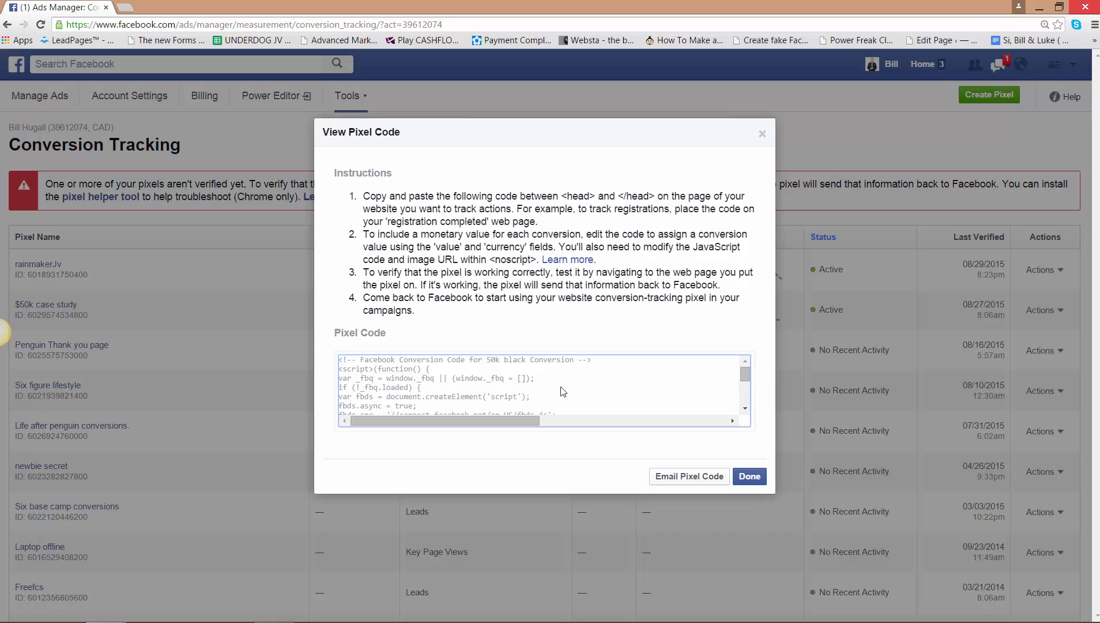
right_click(473, 376)
key("Escape")
mouse_move(749, 379)
left_mouse_down()
mouse_move(746, 405)
mouse_move(744, 386)
left_mouse_up()
key("ctrl+a")
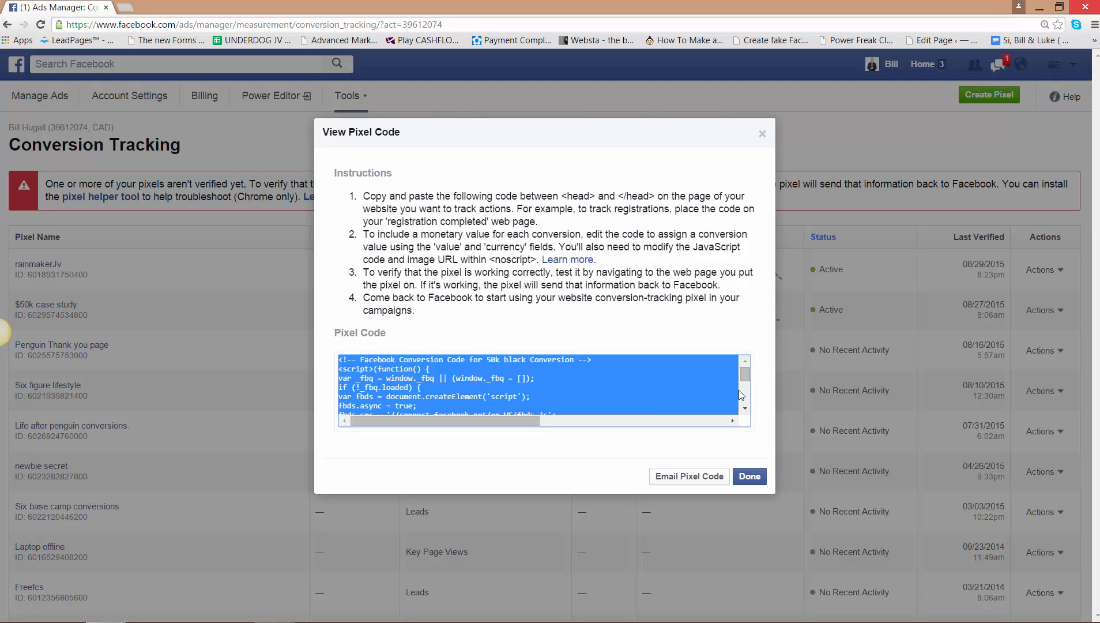
scroll(746, 411, "down", 3)
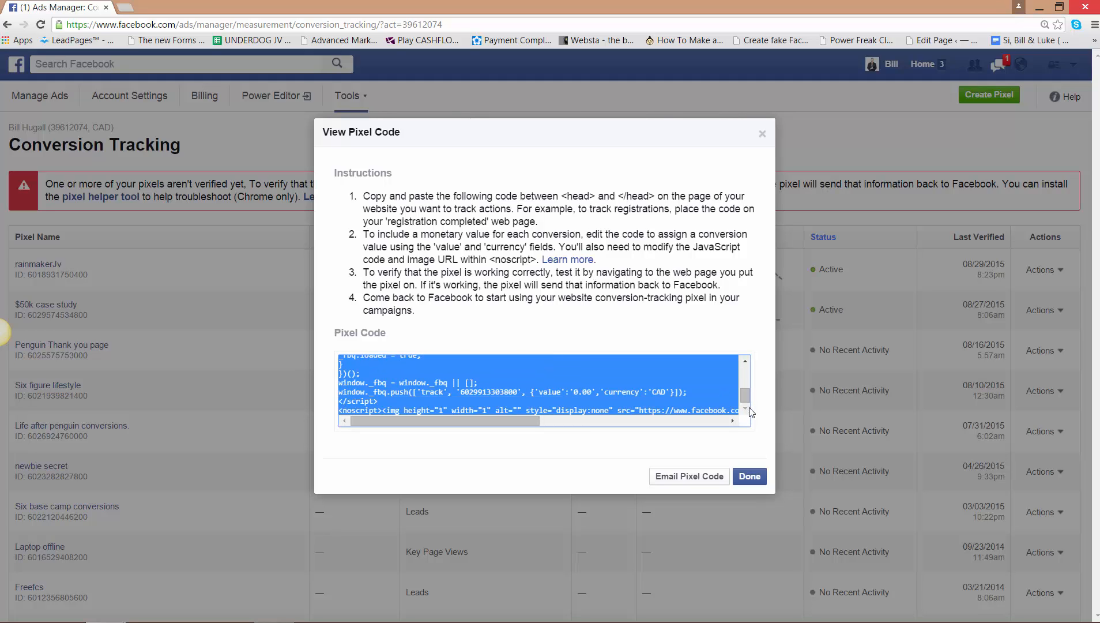
right_click(592, 367)
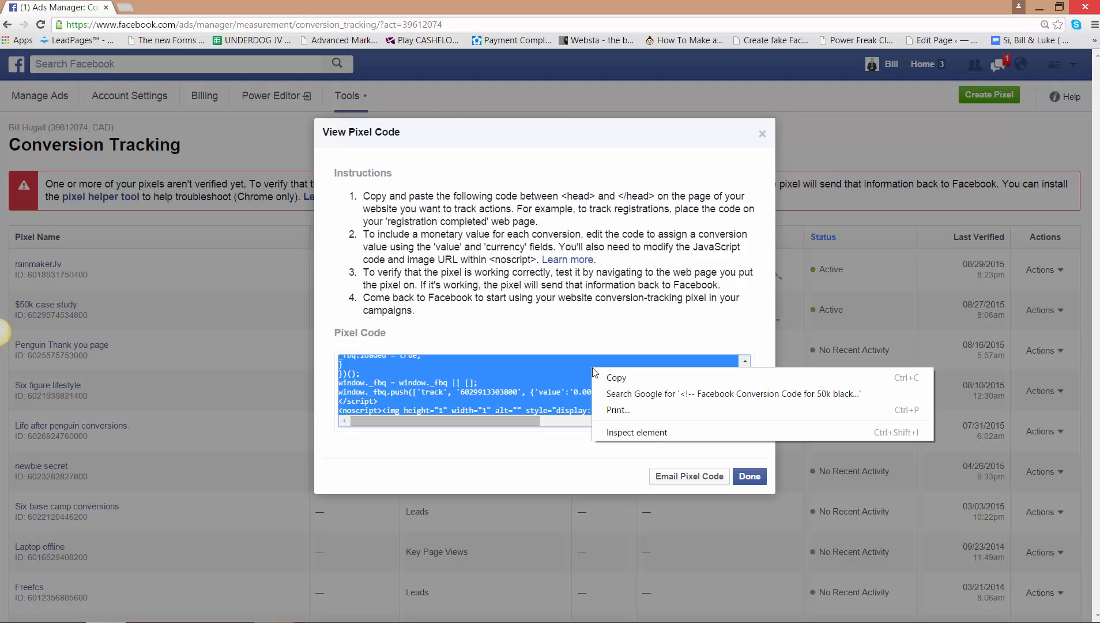
left_click(610, 376)
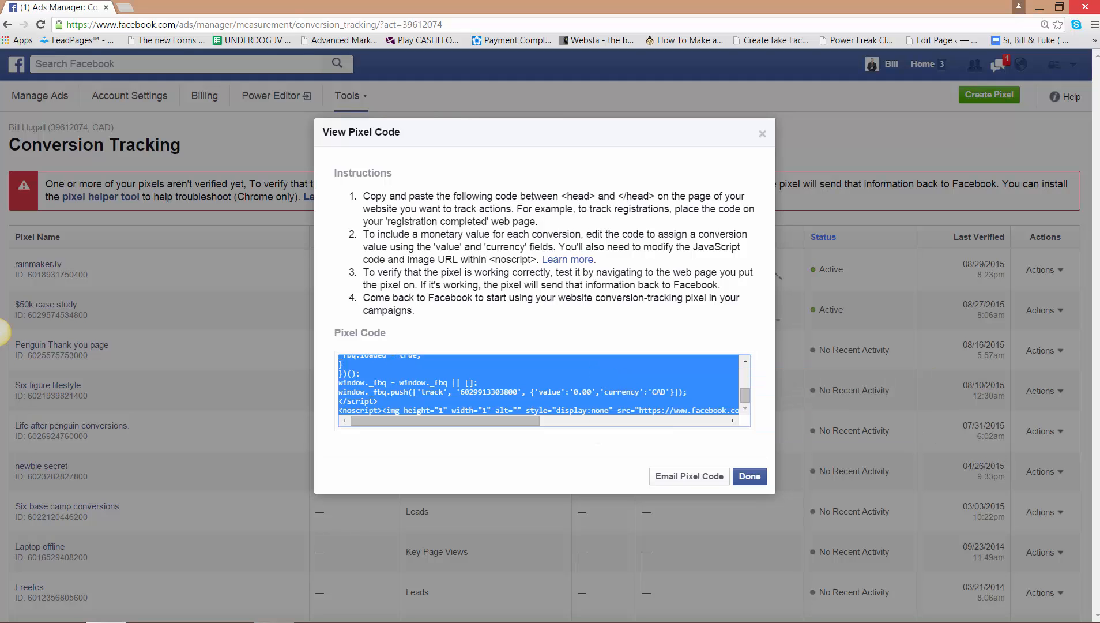
- Switch to LeadPages, paste the pixel code as the head-tag tracking code of "Thank you 50k Black", and save the page
key("alt+Tab")
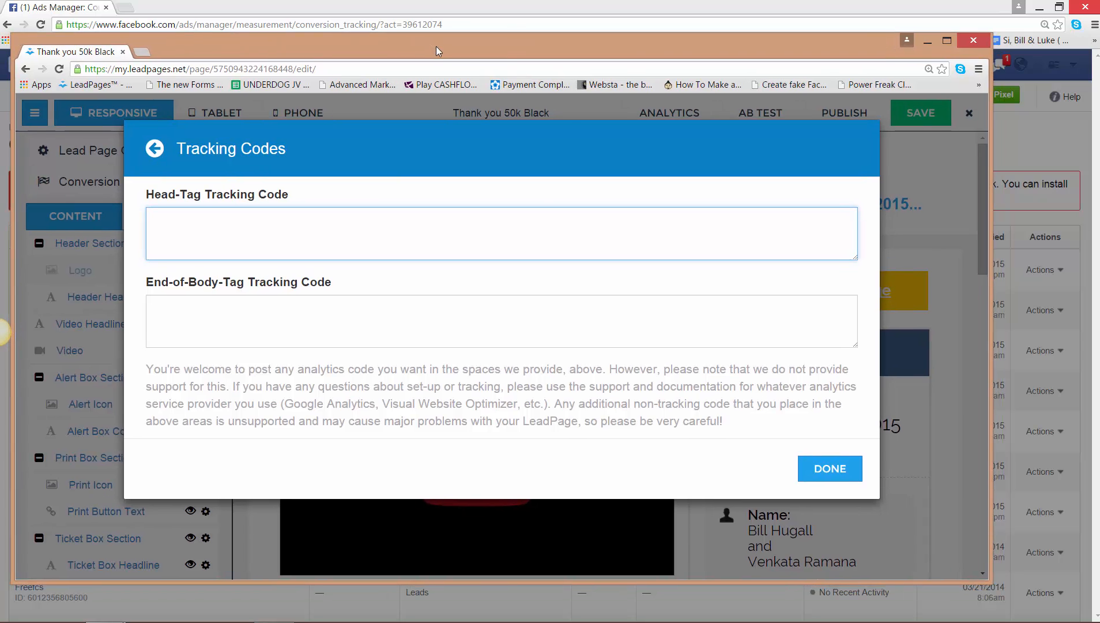
right_click(192, 217)
left_click(221, 298)
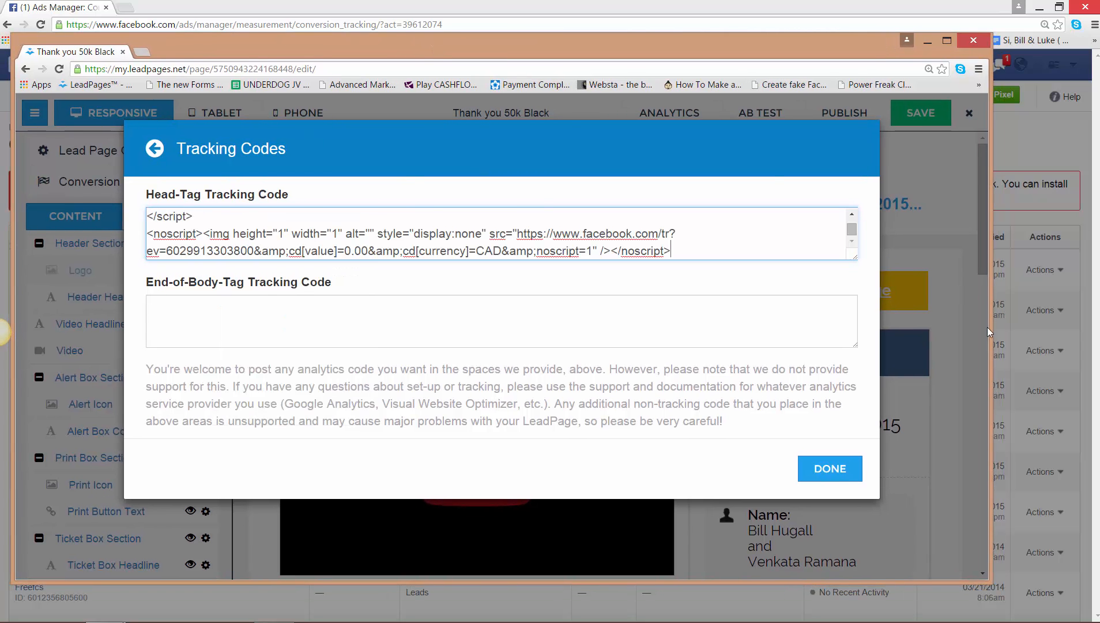
left_click(830, 478)
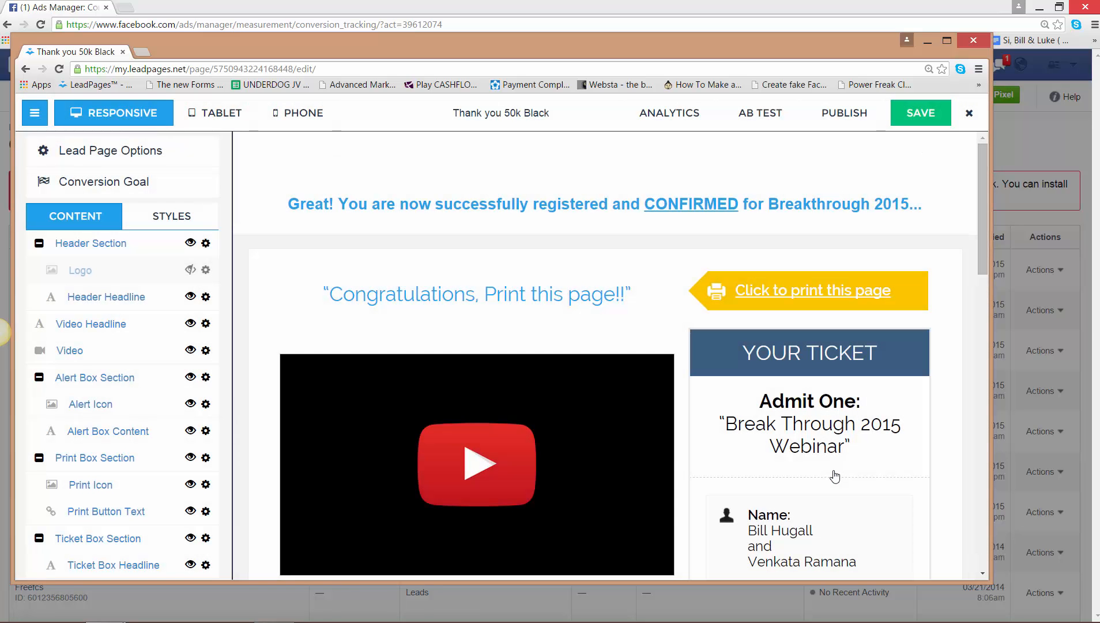
left_click(919, 112)
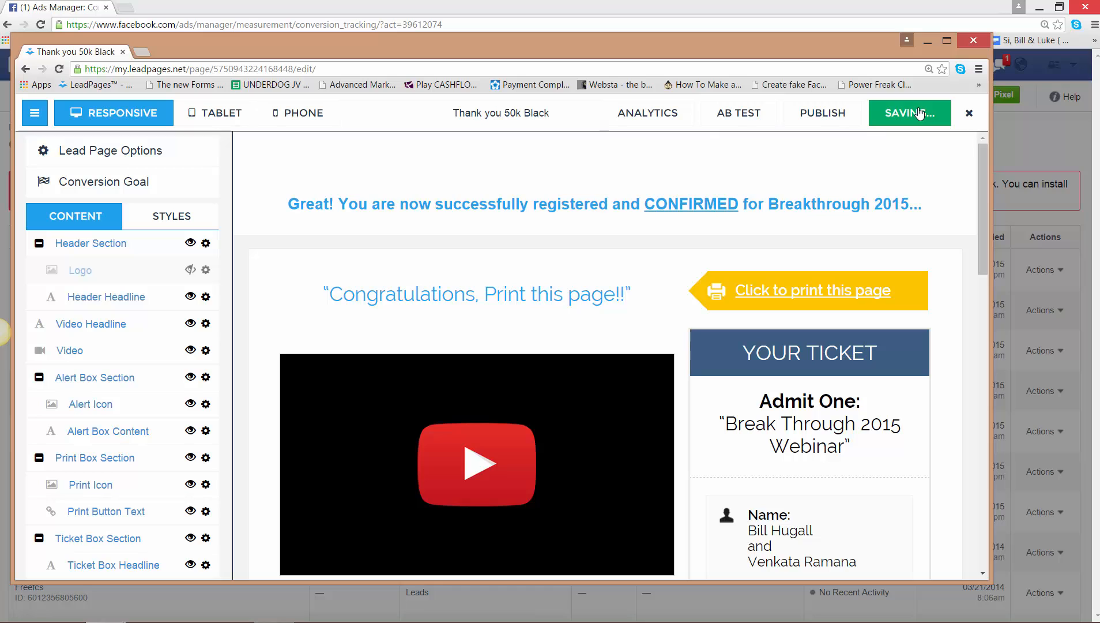
- Publish "Thank you 50k Black" and view the live page, then close the editor and move the LeadPages window out of view
left_click(830, 125)
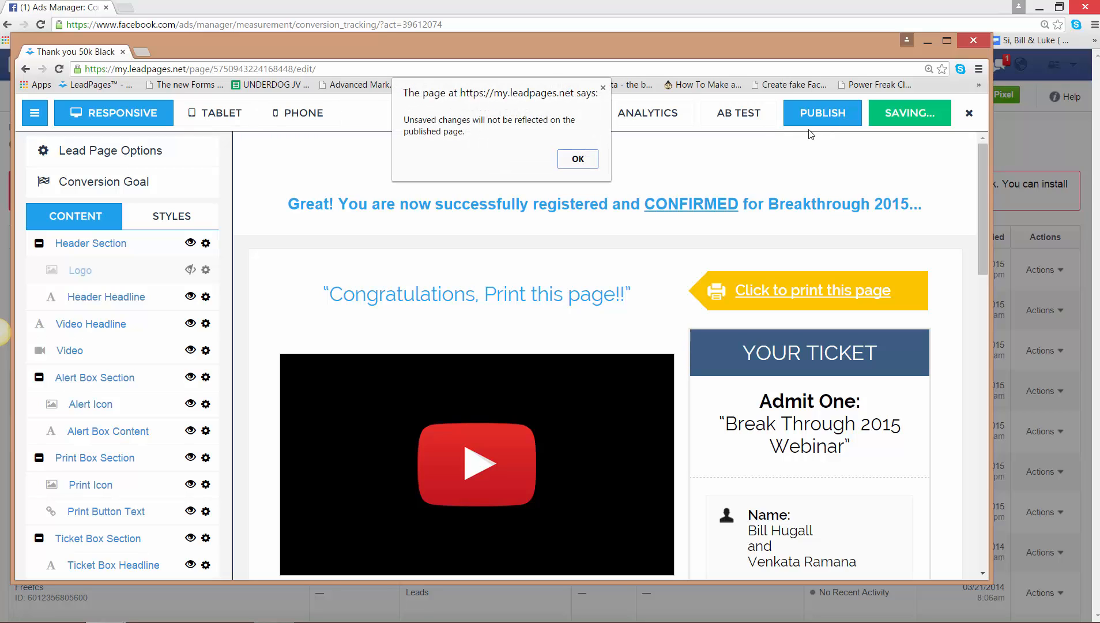
left_click(589, 159)
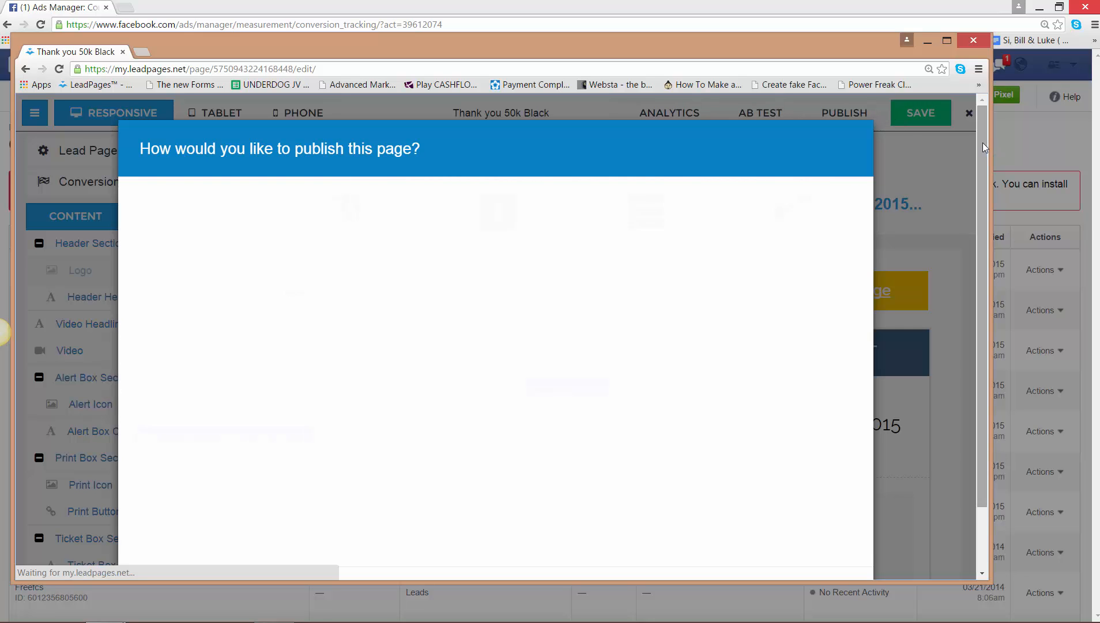
left_click_drag(982, 142, 979, 197)
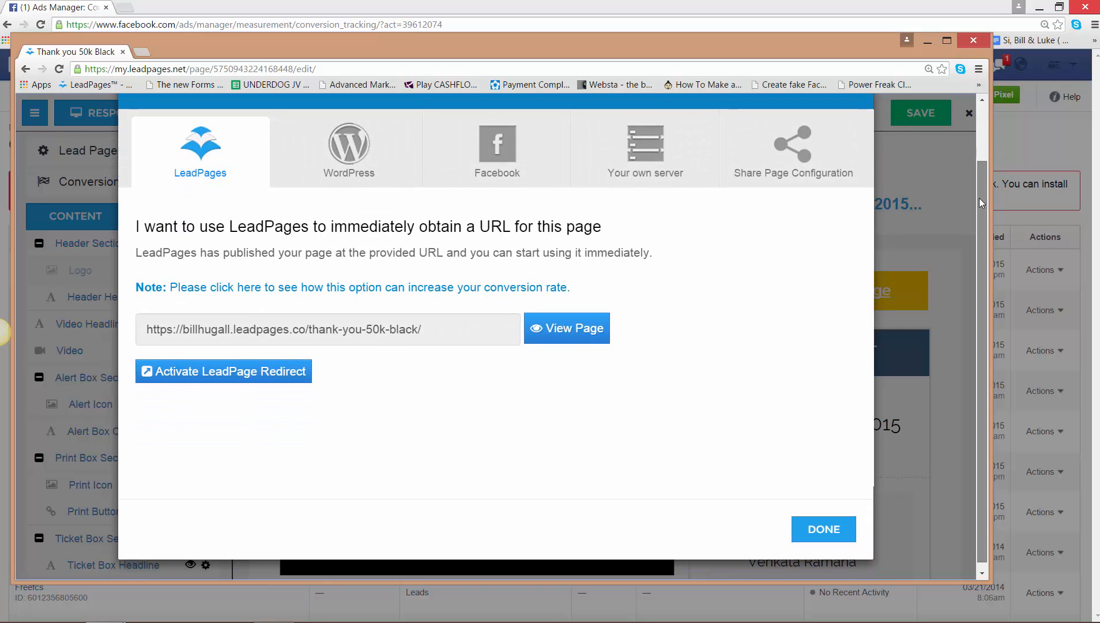
left_click(563, 323)
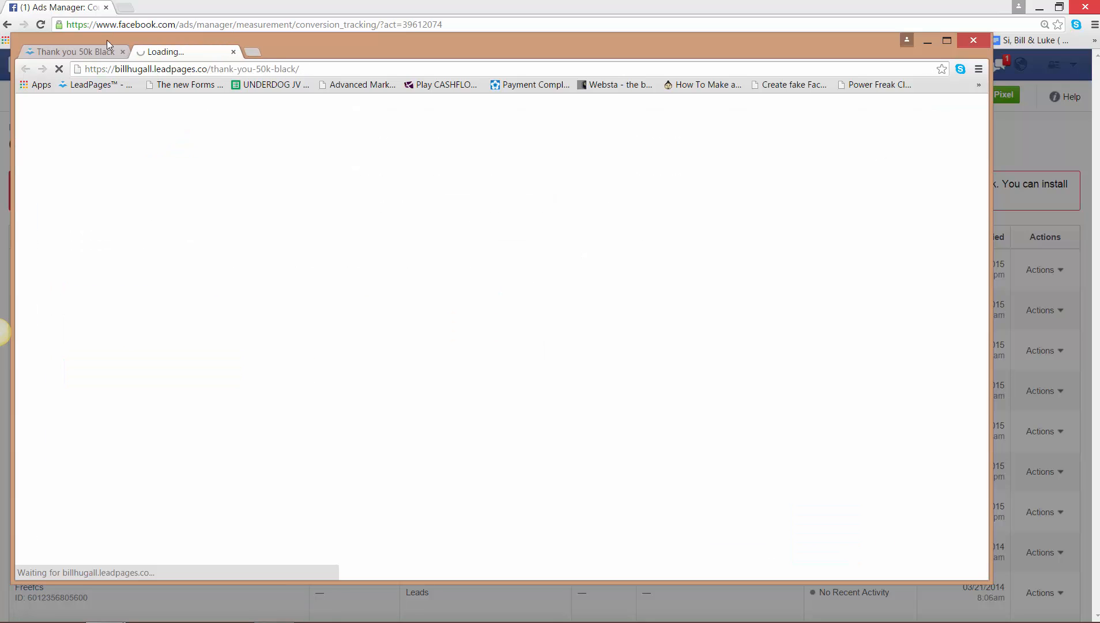
left_click(123, 52)
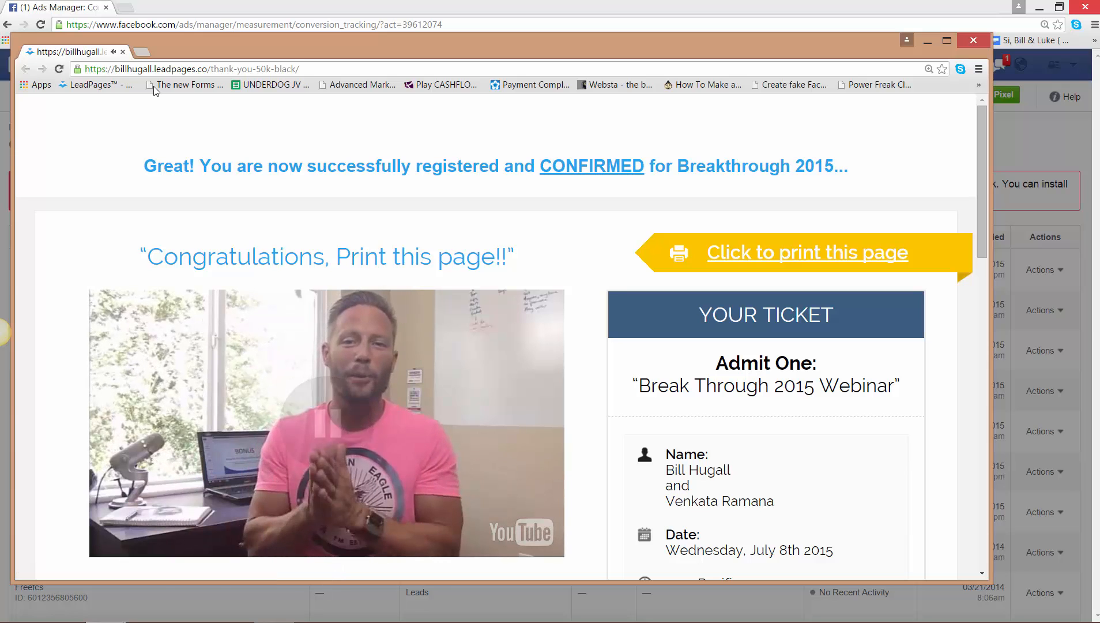
left_click_drag(291, 55, 1099, 26)
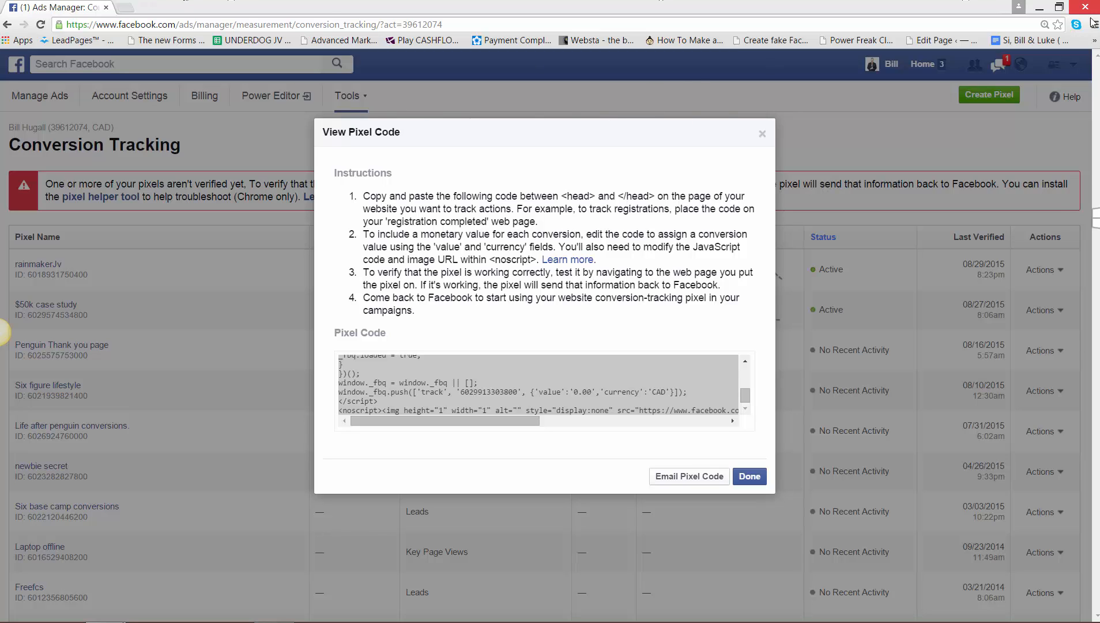
- Search the computer for Notepad and open a blank note
mouse_move(1098, 1)
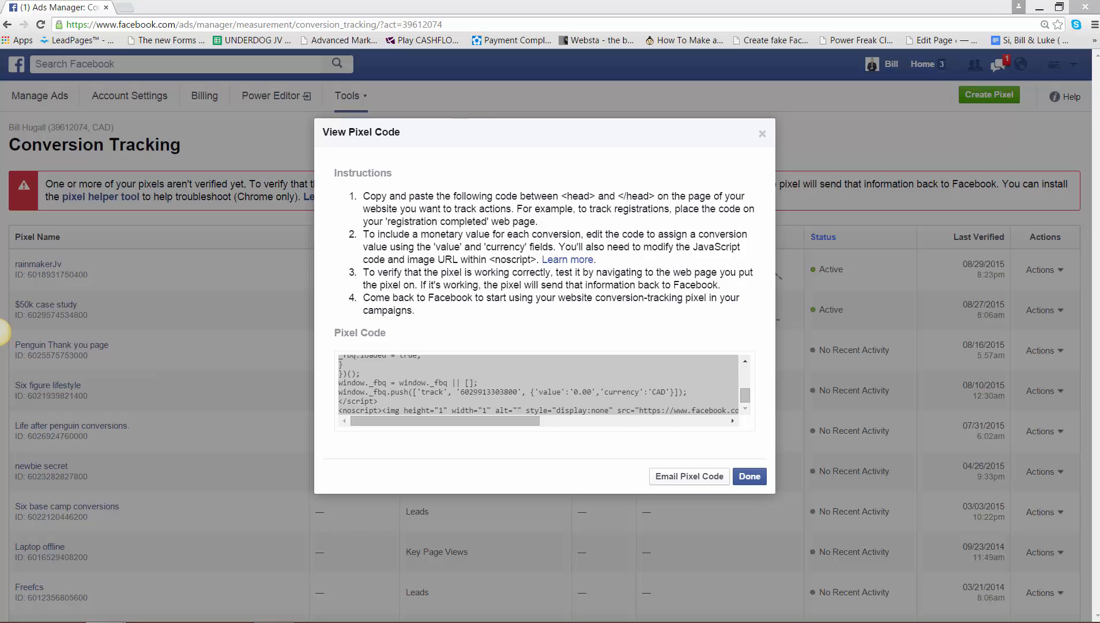
mouse_move(209, 606)
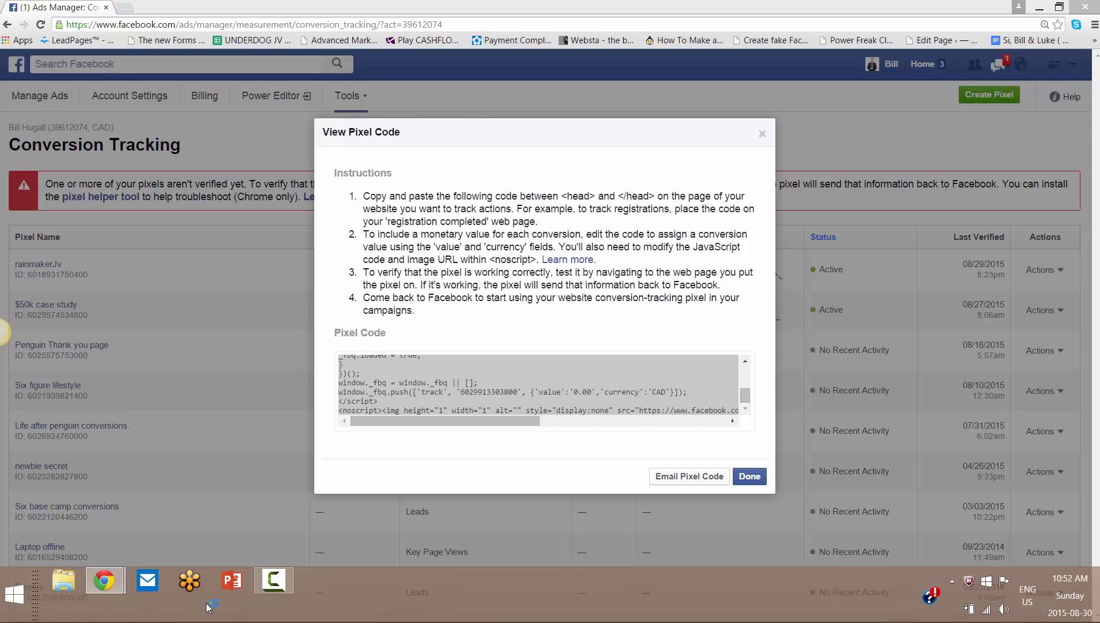
left_click(23, 594)
type("notepad")
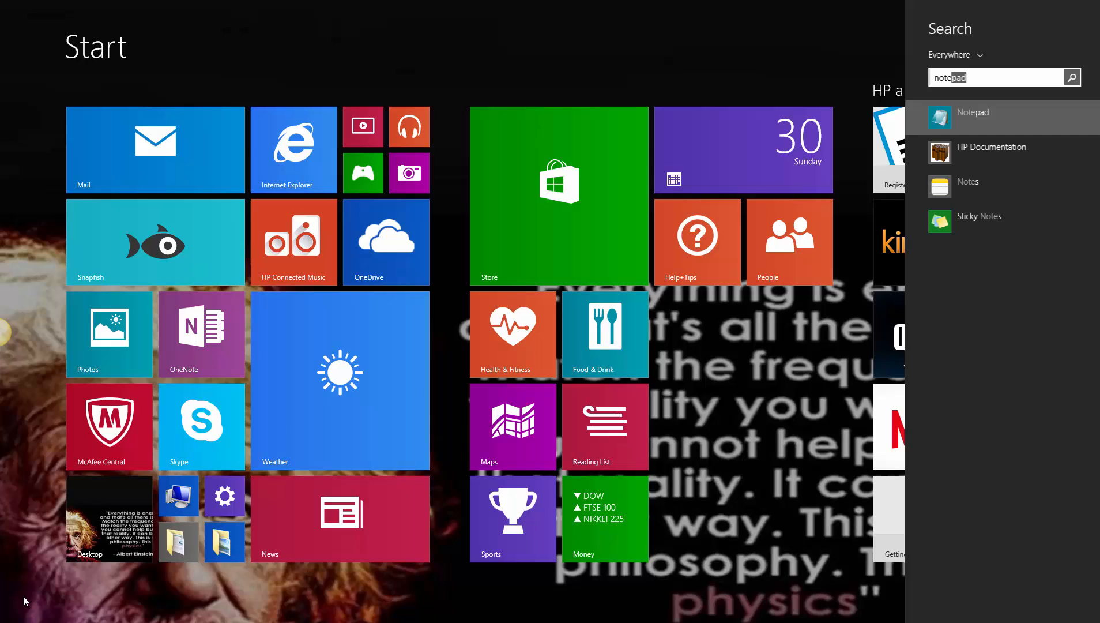
key("Return")
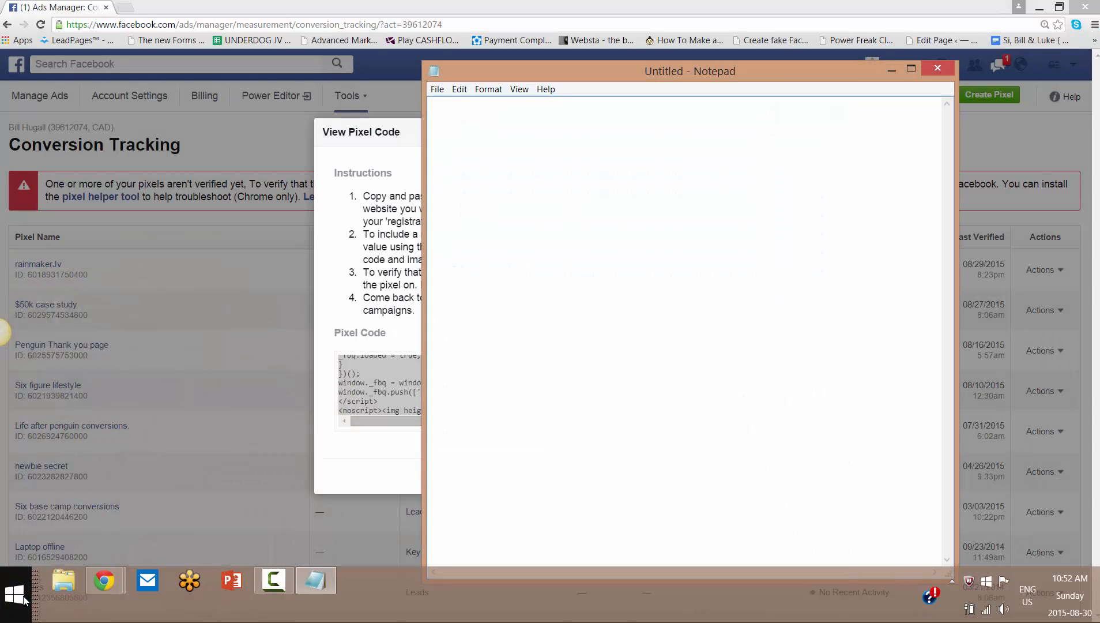
- Write the heading "Created a lead page:" in the note and list "JV page", "sq page" and "web reg page" below it
type("Create")
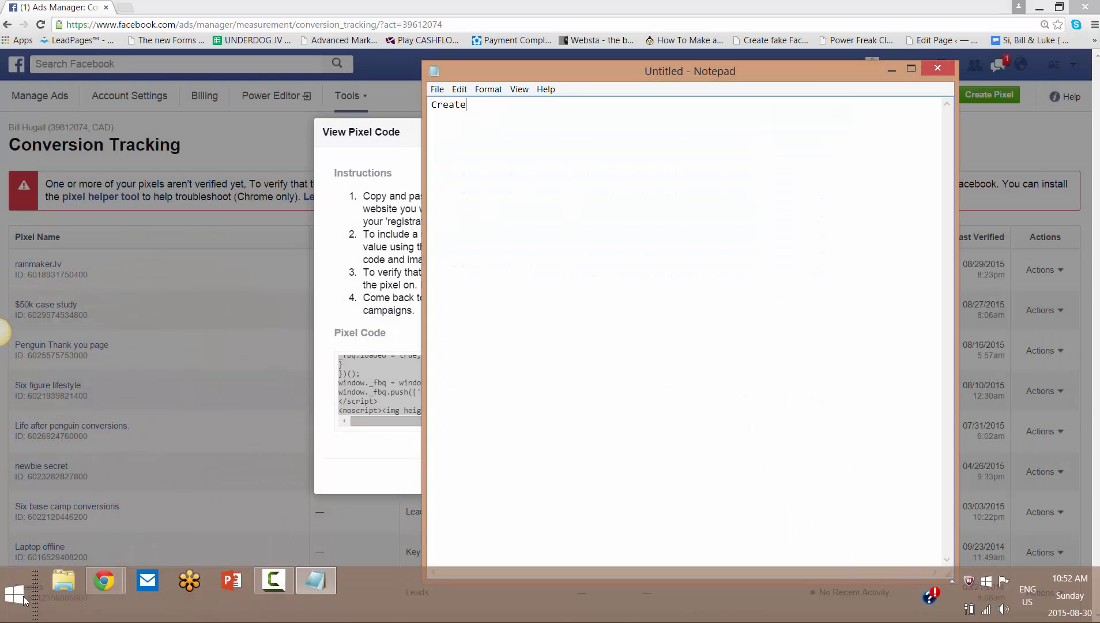
type("d a lead page:")
key("Return")
key("Return")
type("JV page ")
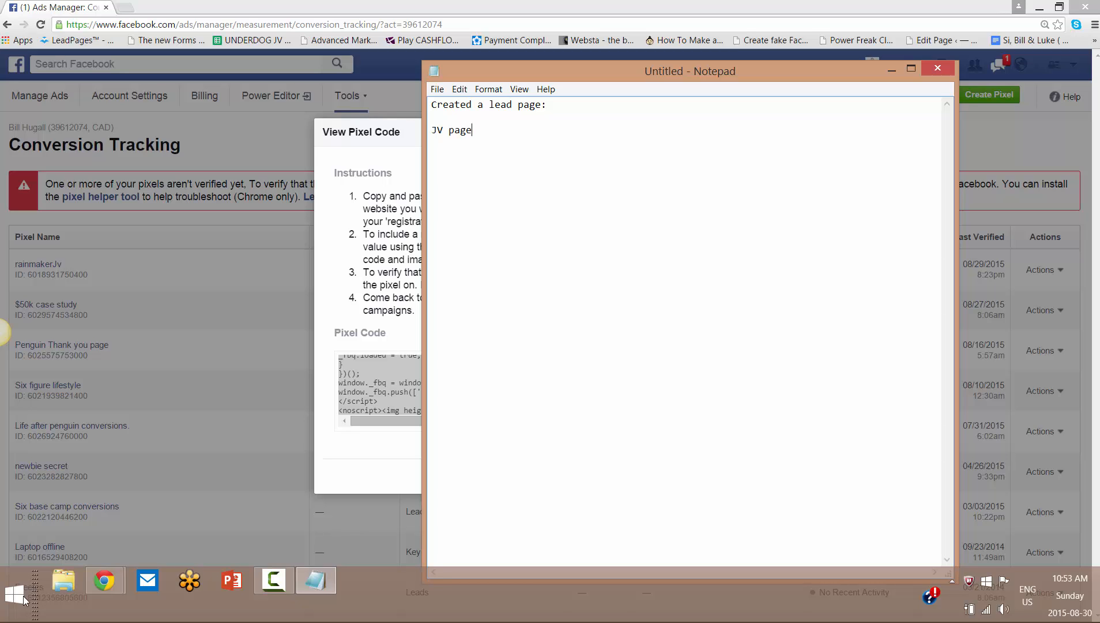
type("s")
type("q page ")
type("w")
type("eb reg page")
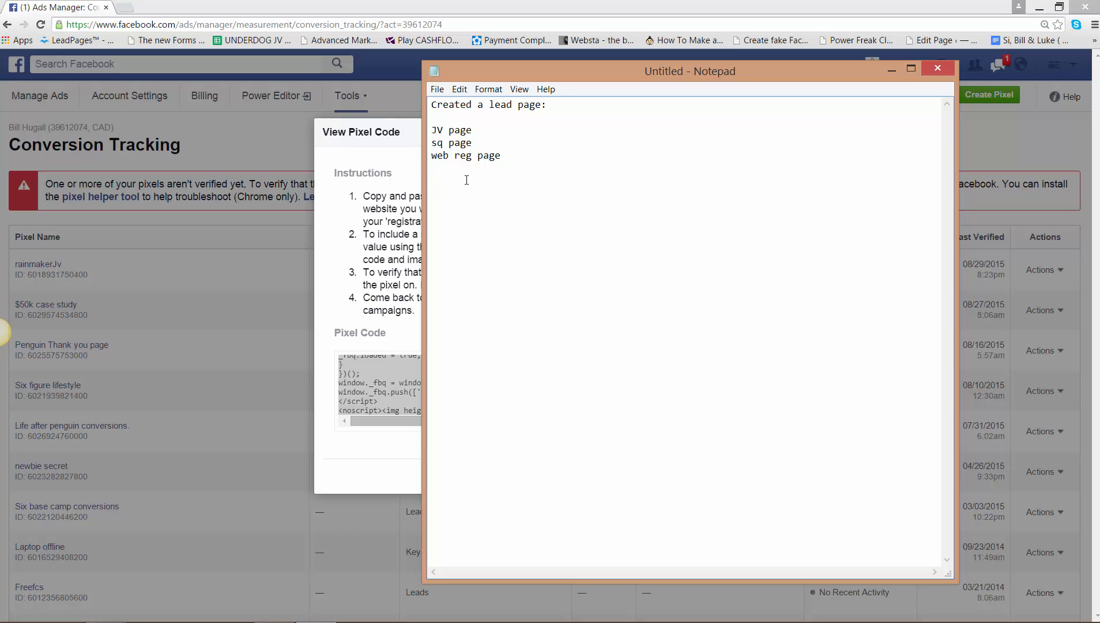
- Add the heading "Thank you page:" below the list and write "Conversion pixel" under it
type("hank")
key("BackSpace")
key("BackSpace")
type("you page")
key("Return")
type("Conve")
key("BackSpace")
type("ersion pixel")
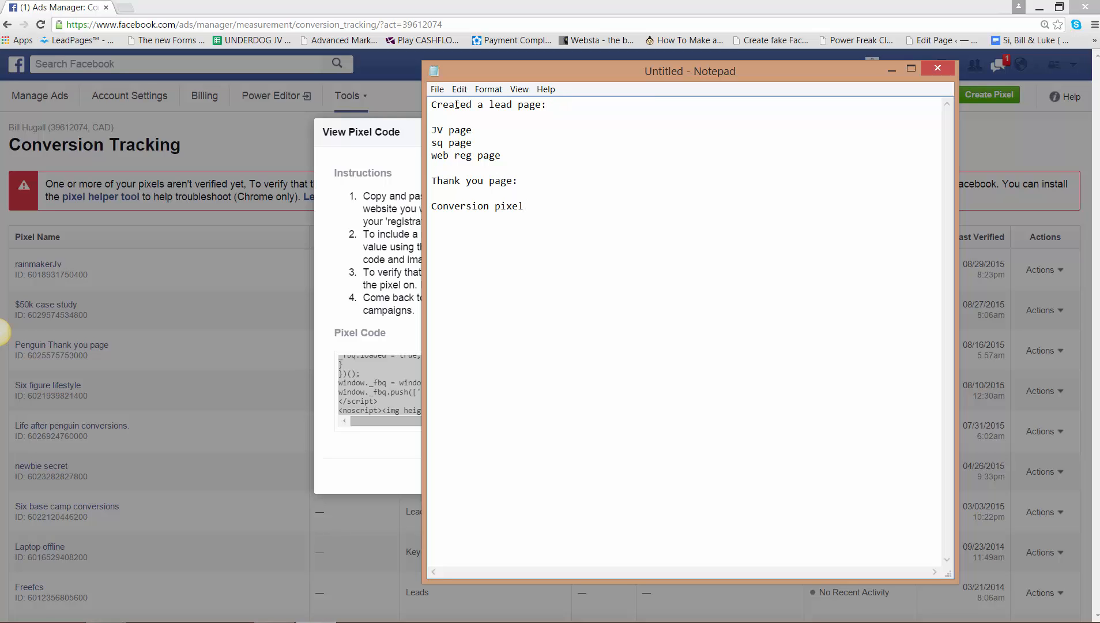
- Insert a new note line under the "Created a lead page:" heading, and move Notepad out of view
left_click(549, 105)
key("Return")
key("Return")
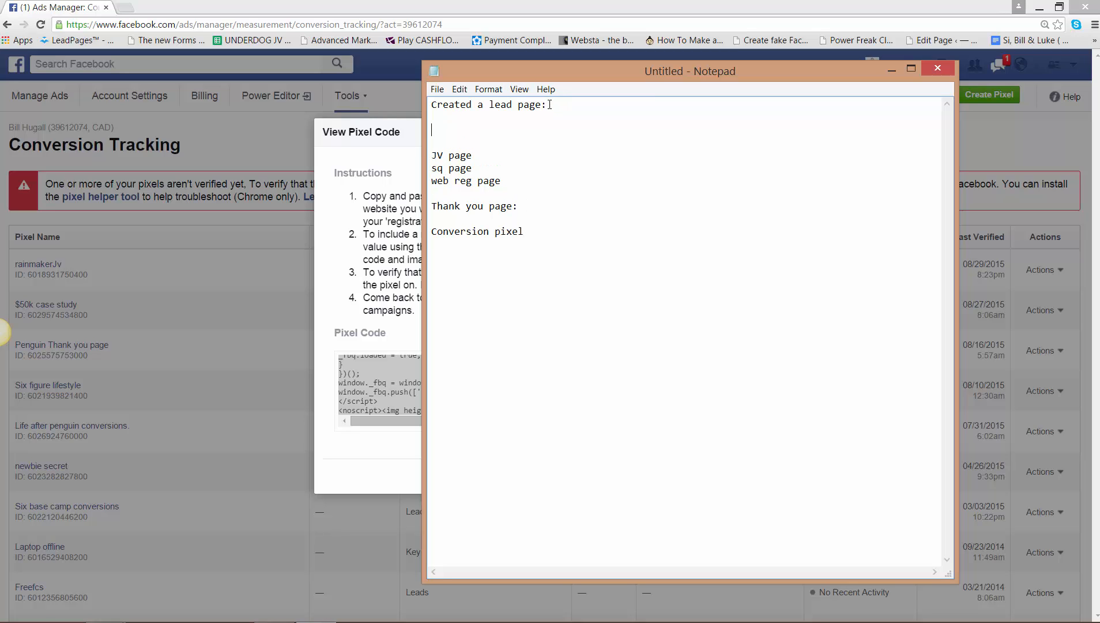
type("ing Picking")
left_click_drag(634, 72, 1099, 110)
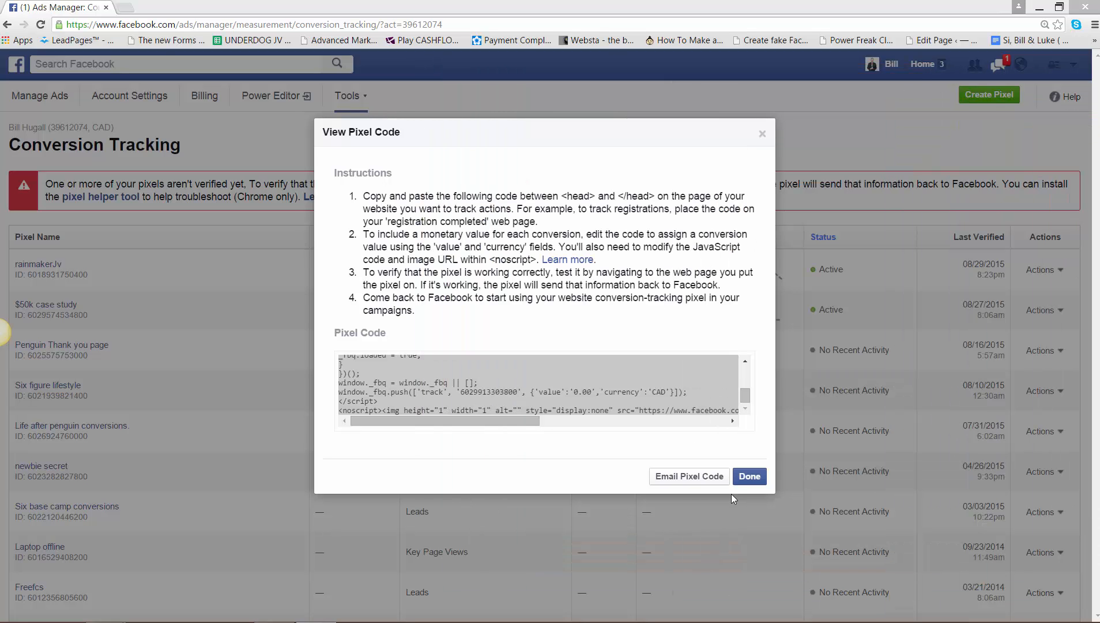
- Close the pixel code, return to the Ads Manager campaign list, and create an ad with the objective "Send people to your website"
left_click(750, 477)
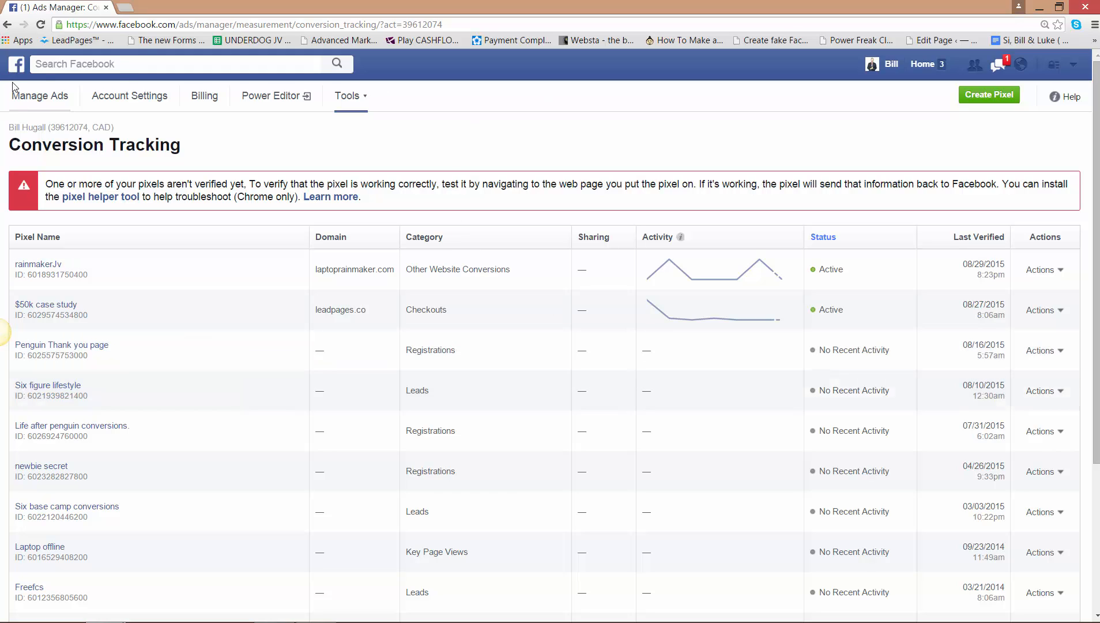
left_click(7, 25)
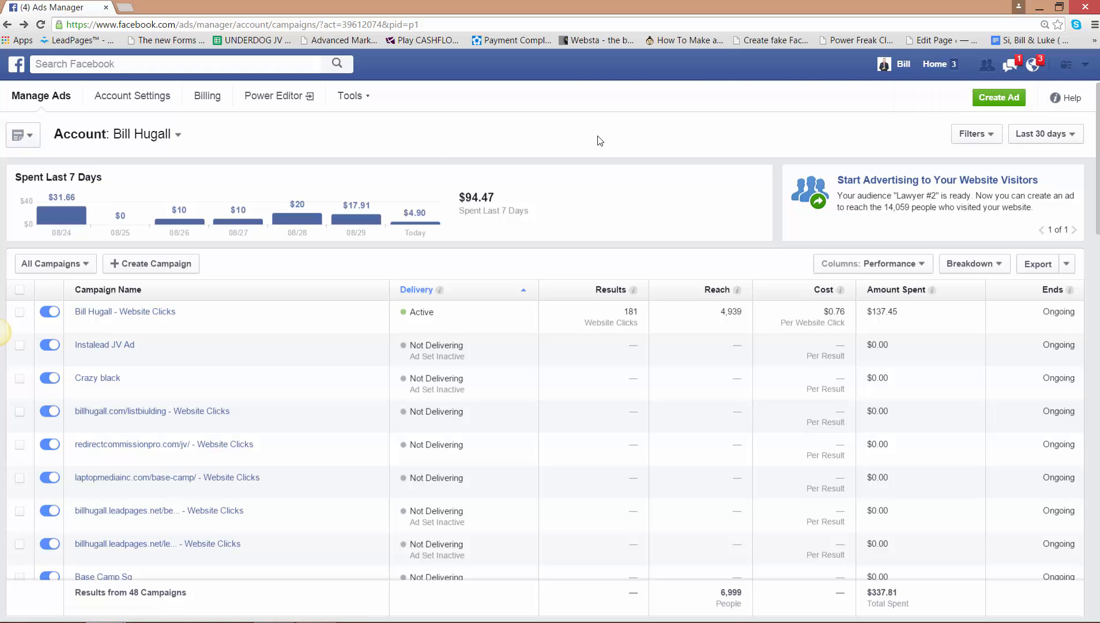
left_click(996, 99)
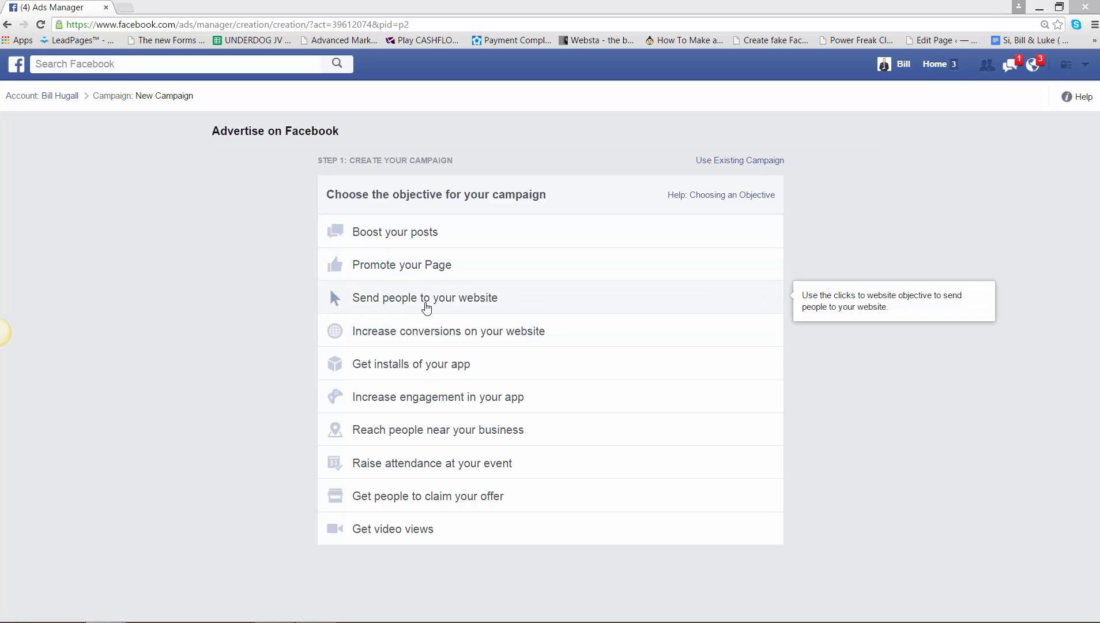
left_click(426, 307)
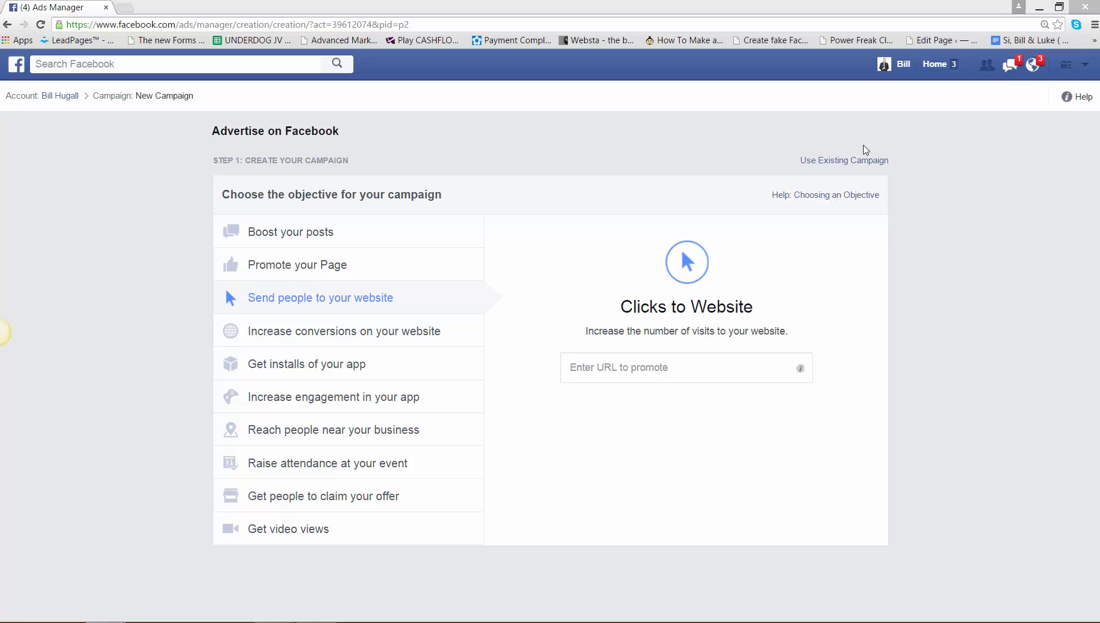
- Paste the 50-000-black-case-study landing page address as the URL to promote and select the "50k black Conversion" pixel
left_click(586, 367)
right_click(585, 367)
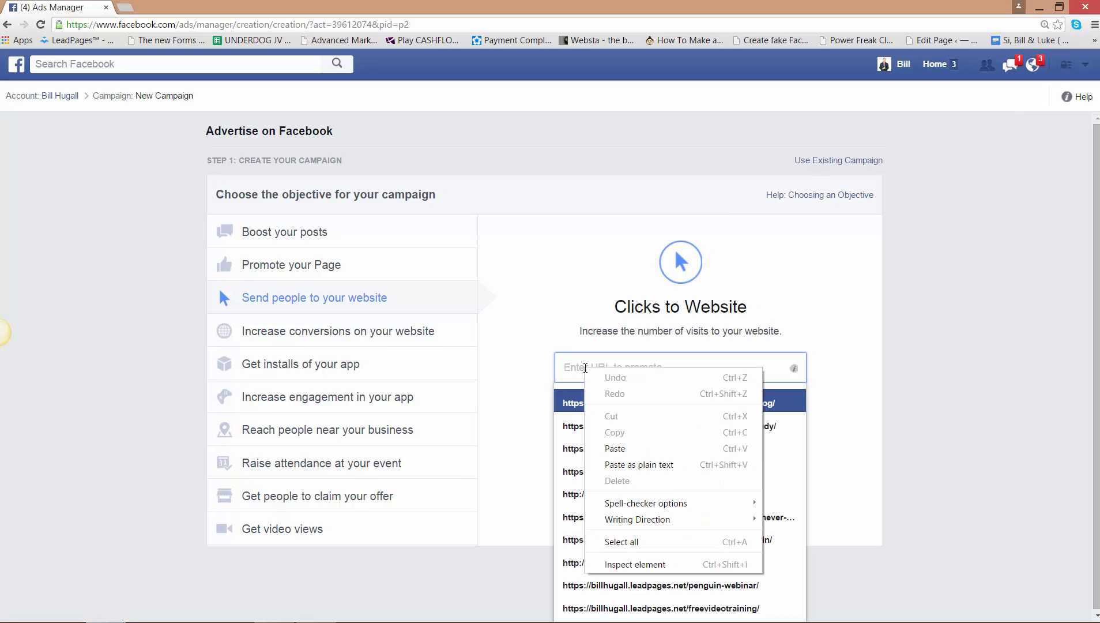
left_click(603, 444)
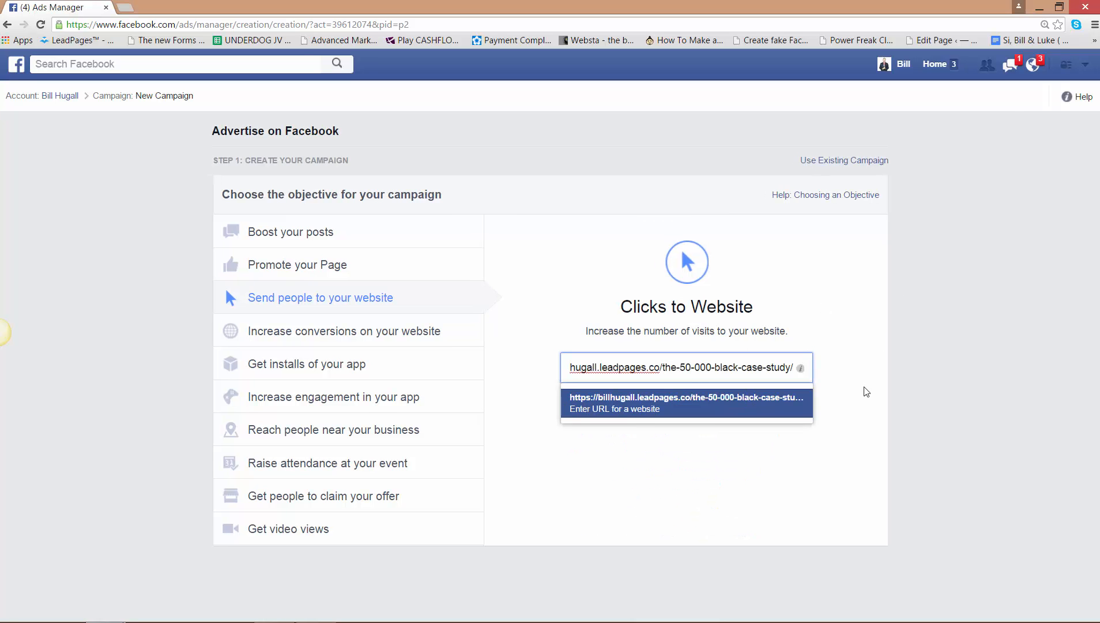
left_click(775, 500)
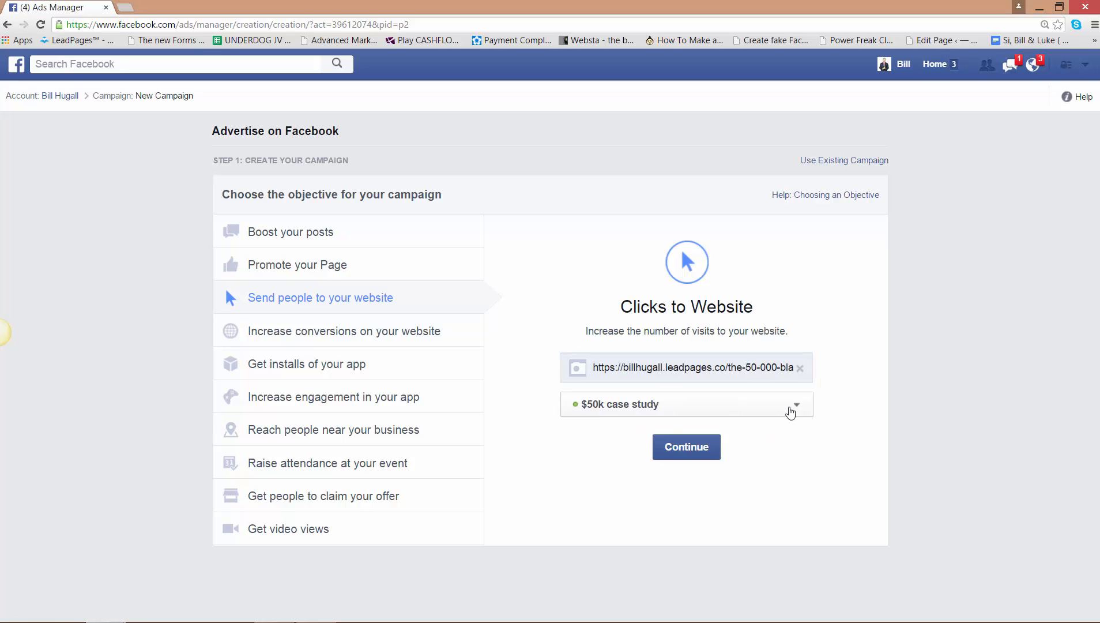
left_click(796, 410)
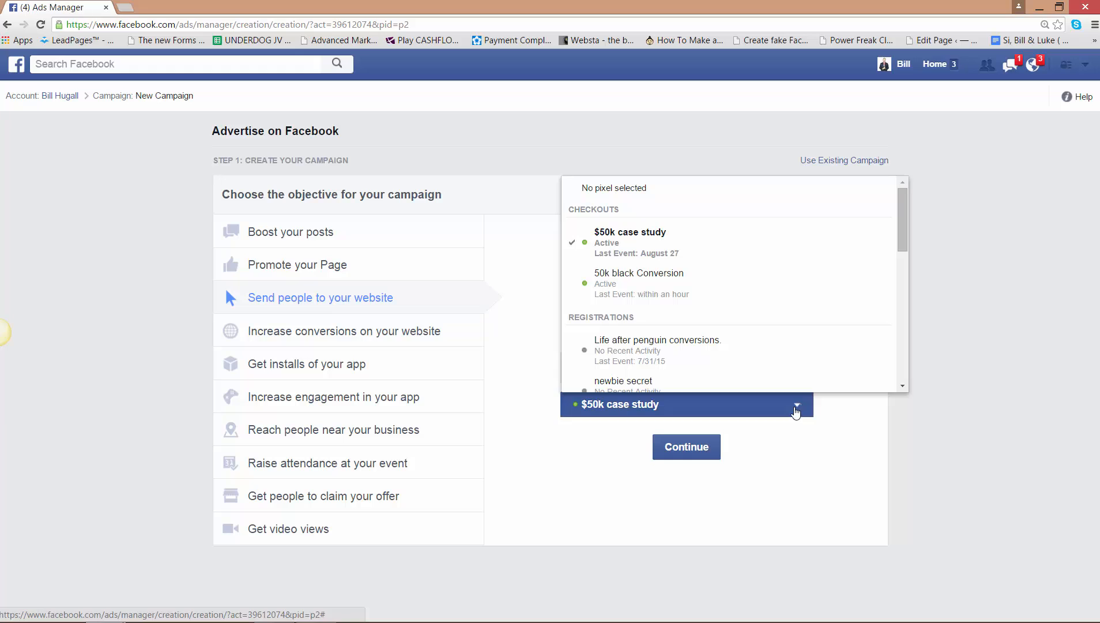
left_click(608, 280)
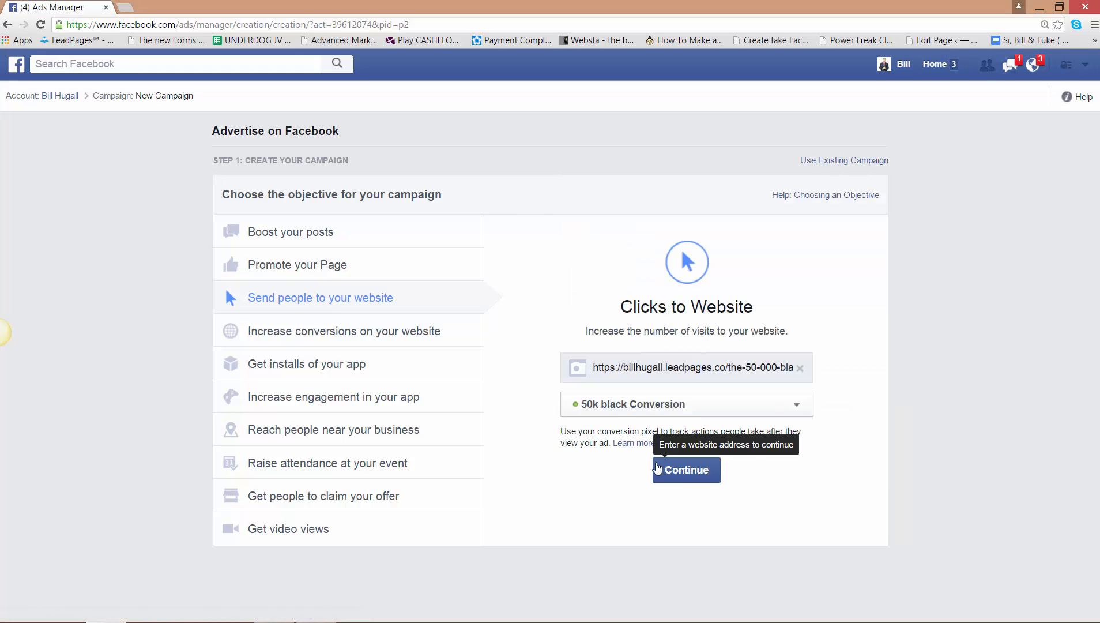
- Continue to the full campaign setup and check the list of available conversion pixels, keeping the current choice
left_click(687, 472)
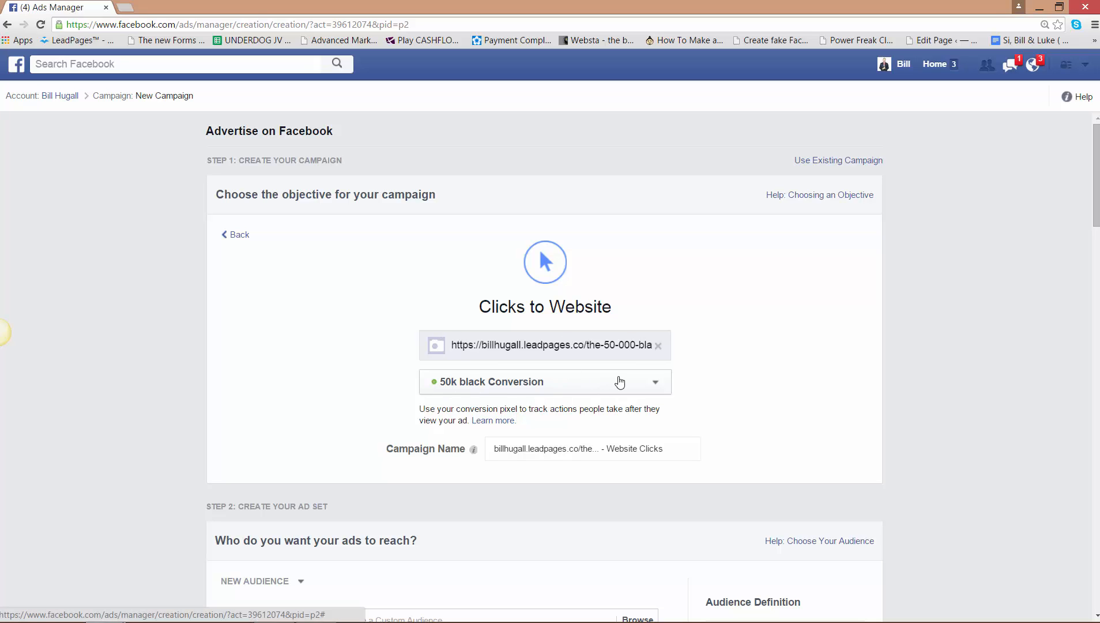
left_click(654, 388)
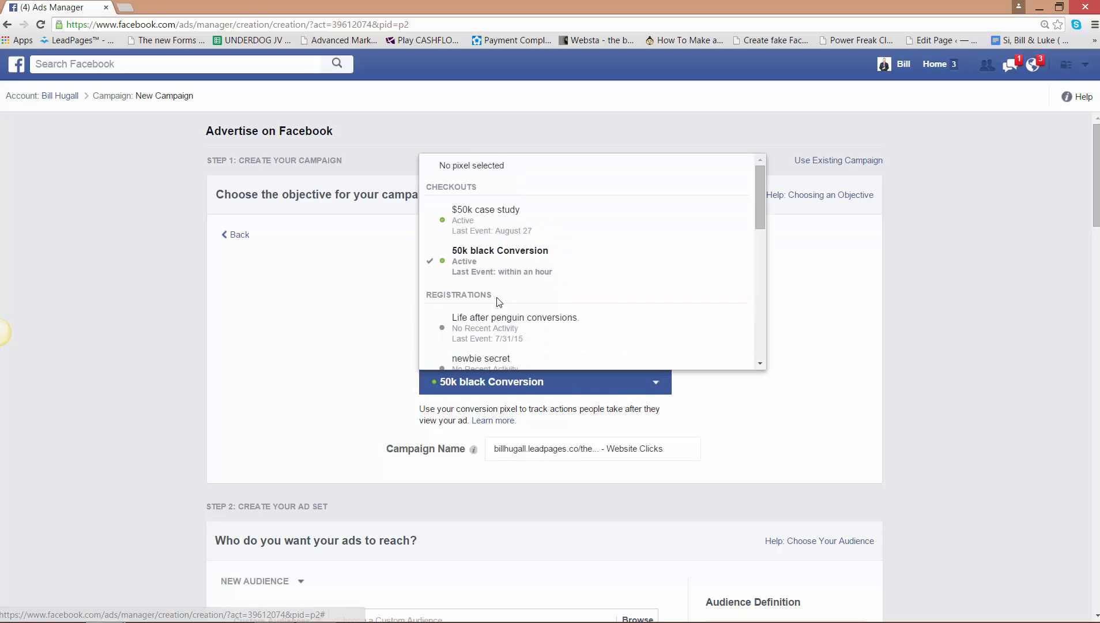
left_click(876, 305)
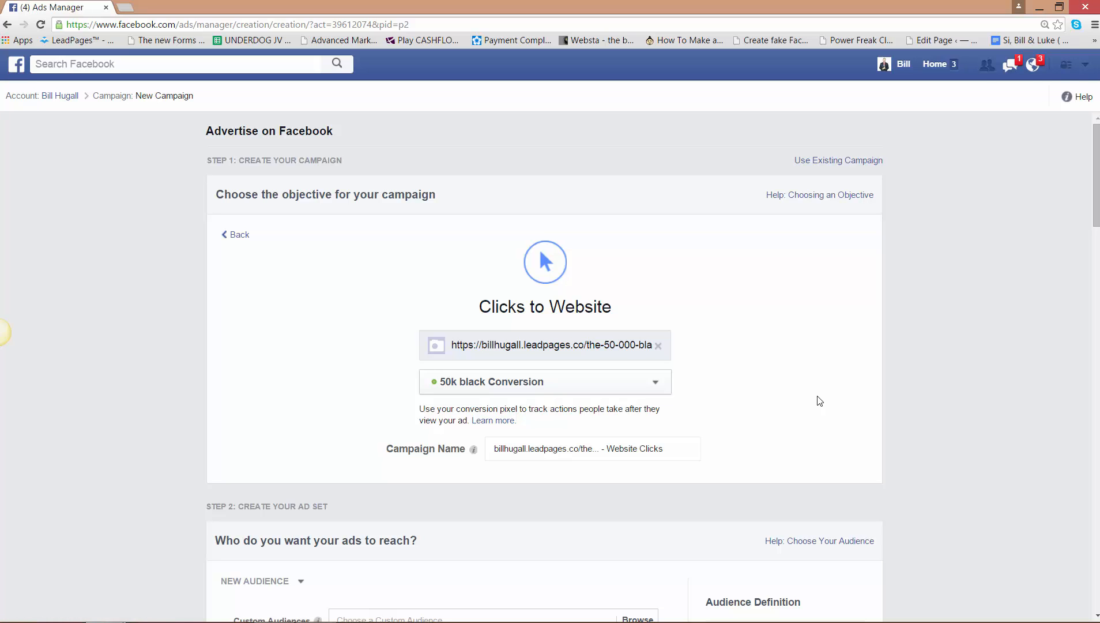
- Replace the default campaign name with "$50k black Conversion"
left_click(634, 449)
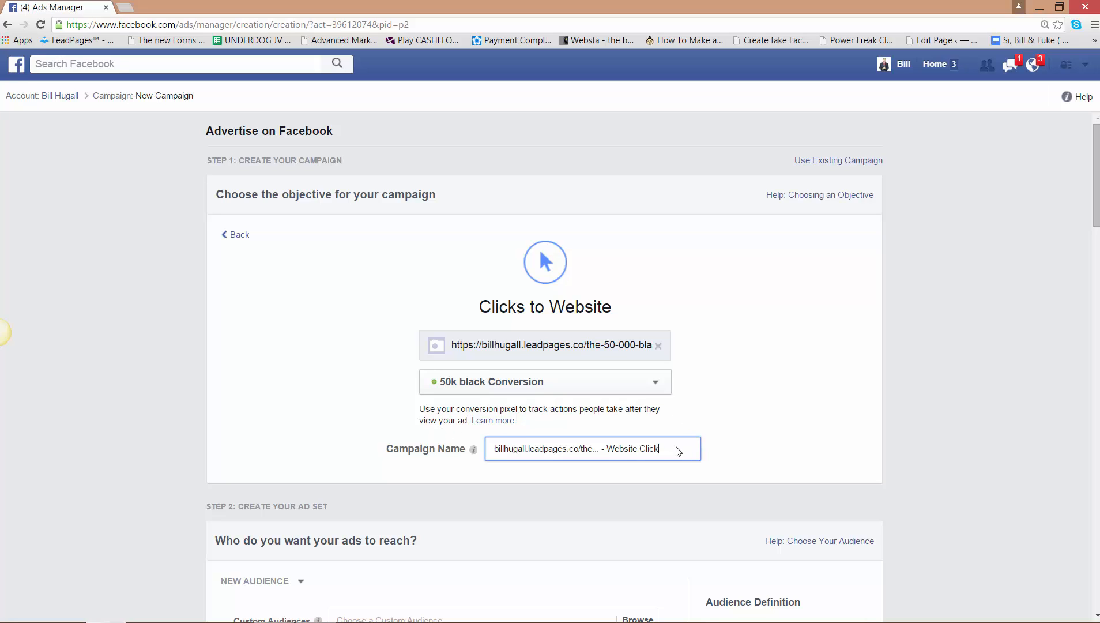
key("BackSpace")
key("BackSpace")
key("BackSpace")
key("BackSpace")
key("BackSpace")
key("BackSpace")
key("BackSpace")
key("BackSpace")
key("BackSpace")
key("BackSpace")
key("BackSpace")
key("BackSpace")
key("BackSpace")
key("BackSpace")
key("BackSpace")
key("BackSpace")
key("BackSpace")
key("BackSpace")
key("BackSpace")
key("BackSpace")
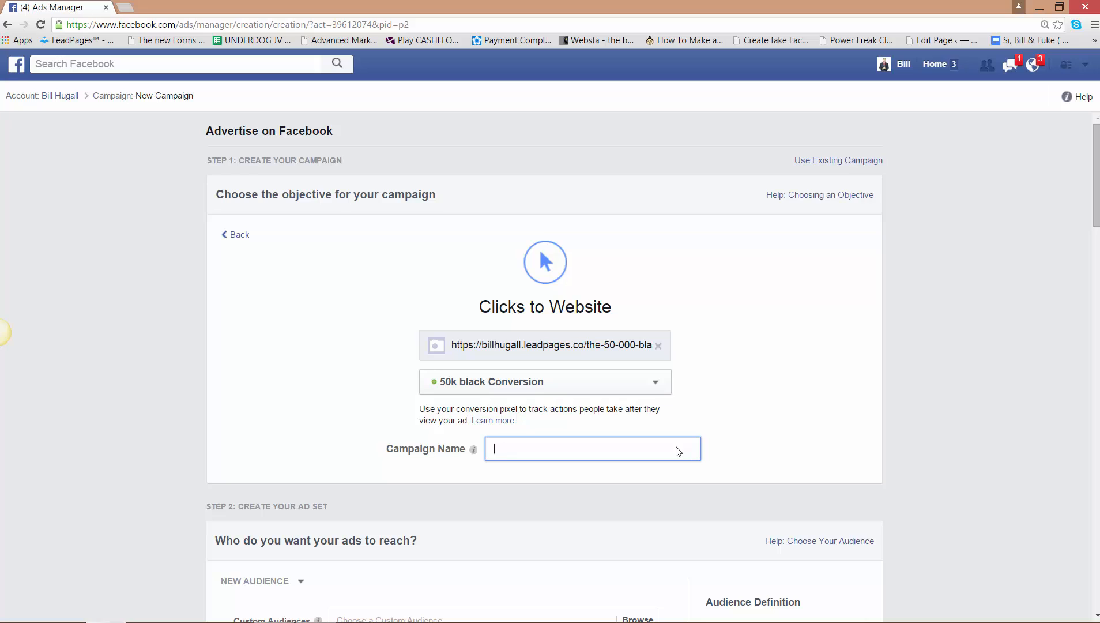
type("$50k black")
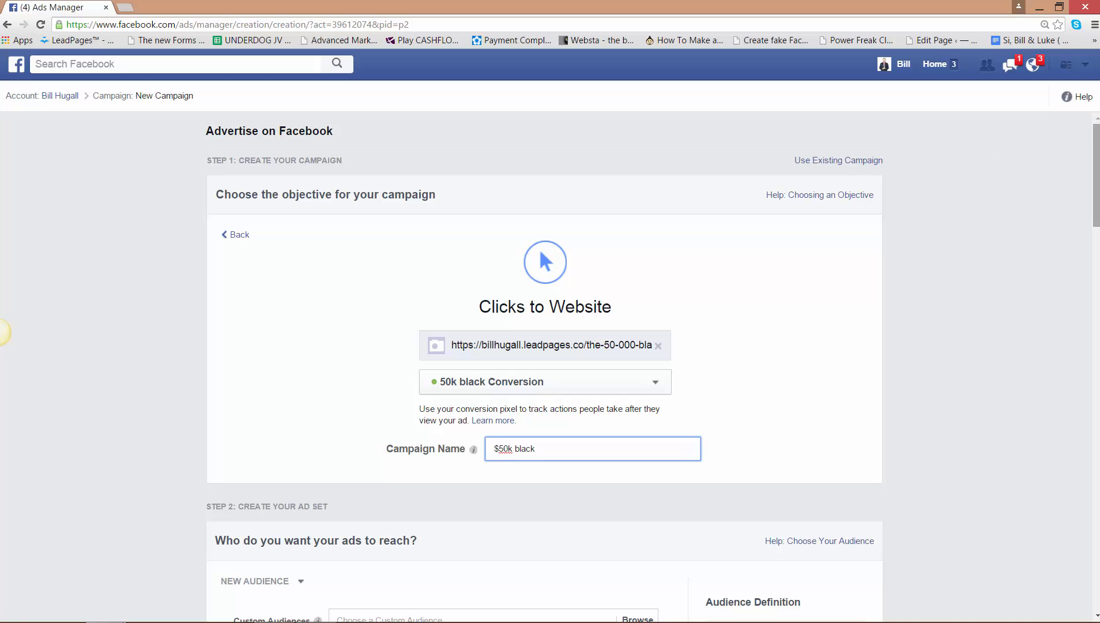
left_click_drag(1097, 165, 1097, 216)
type("Conversion")
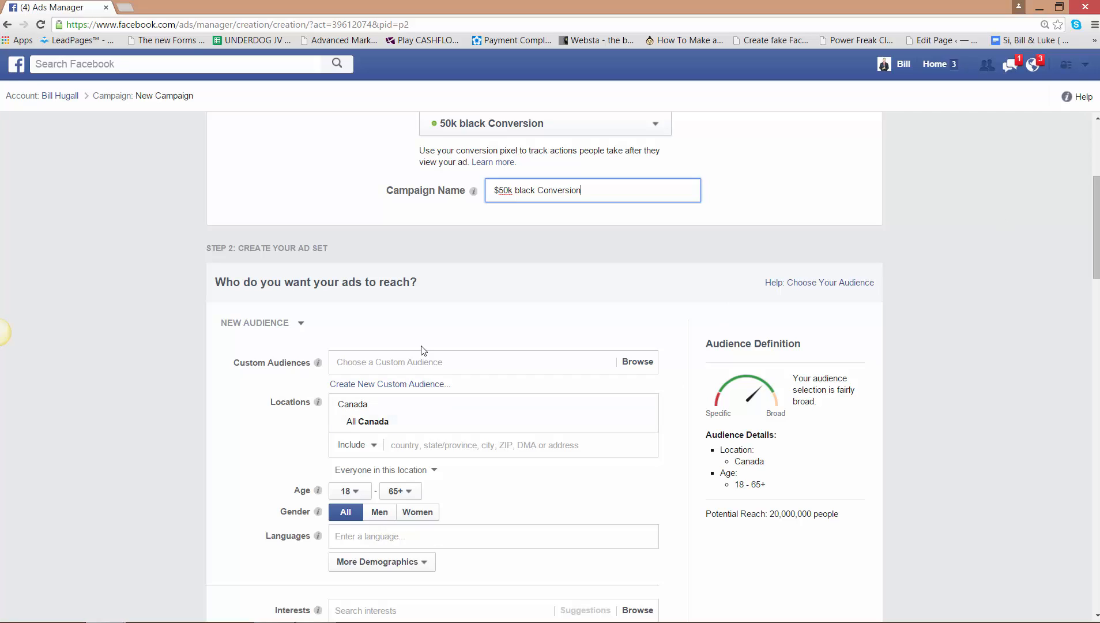
- Look over the saved custom audiences without choosing one, and add United States to the ad set's locations
left_click(404, 360)
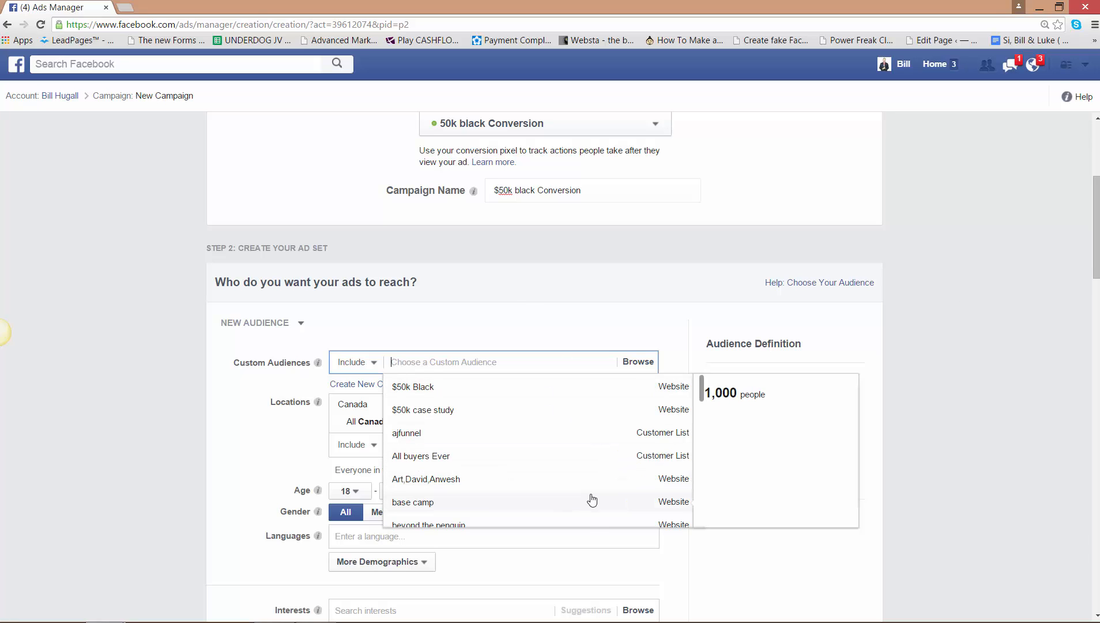
left_click(989, 299)
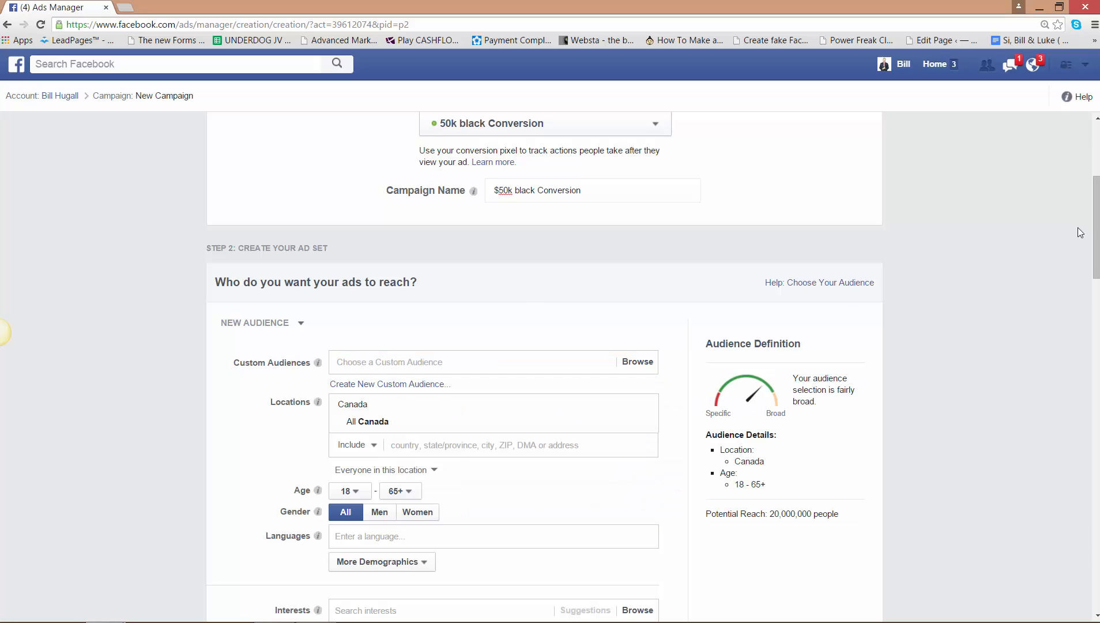
left_click_drag(1097, 218, 1097, 231)
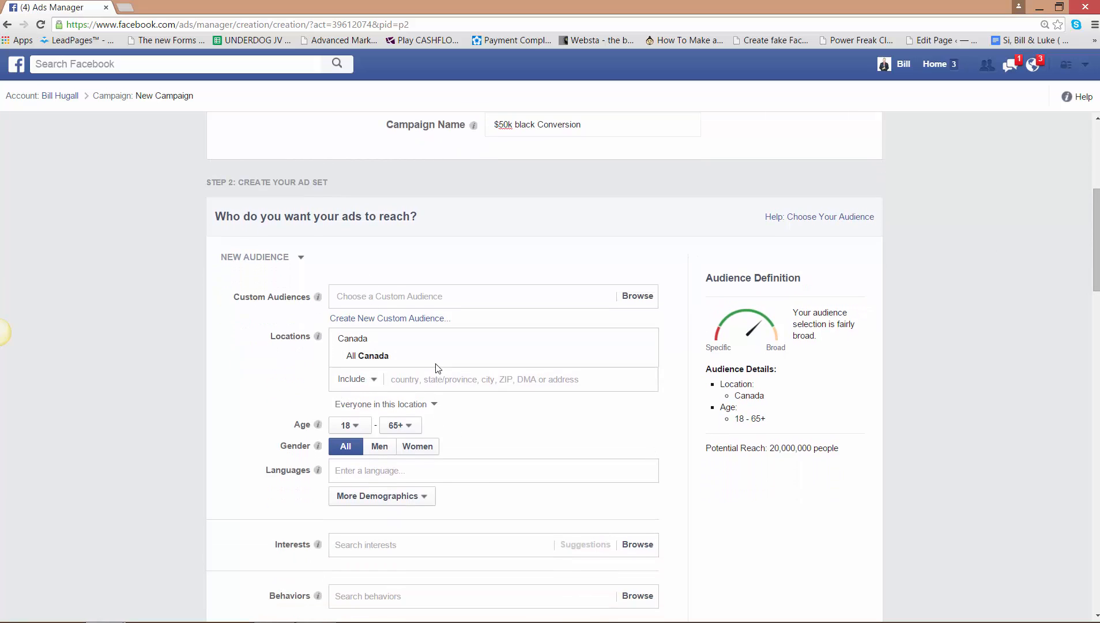
left_click(437, 379)
type("Un")
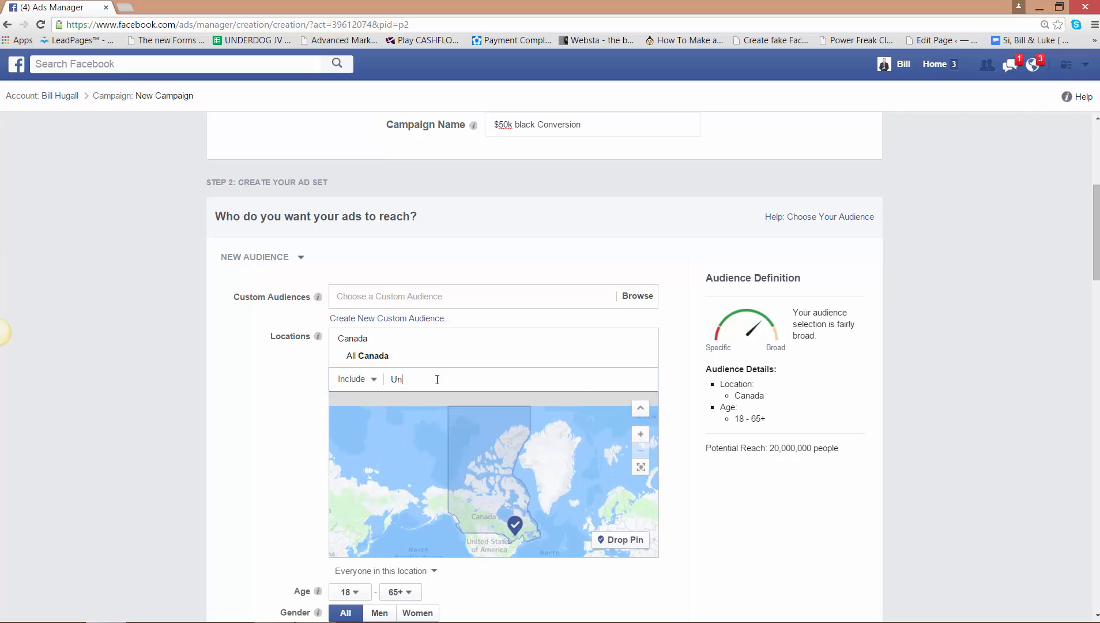
type("ited")
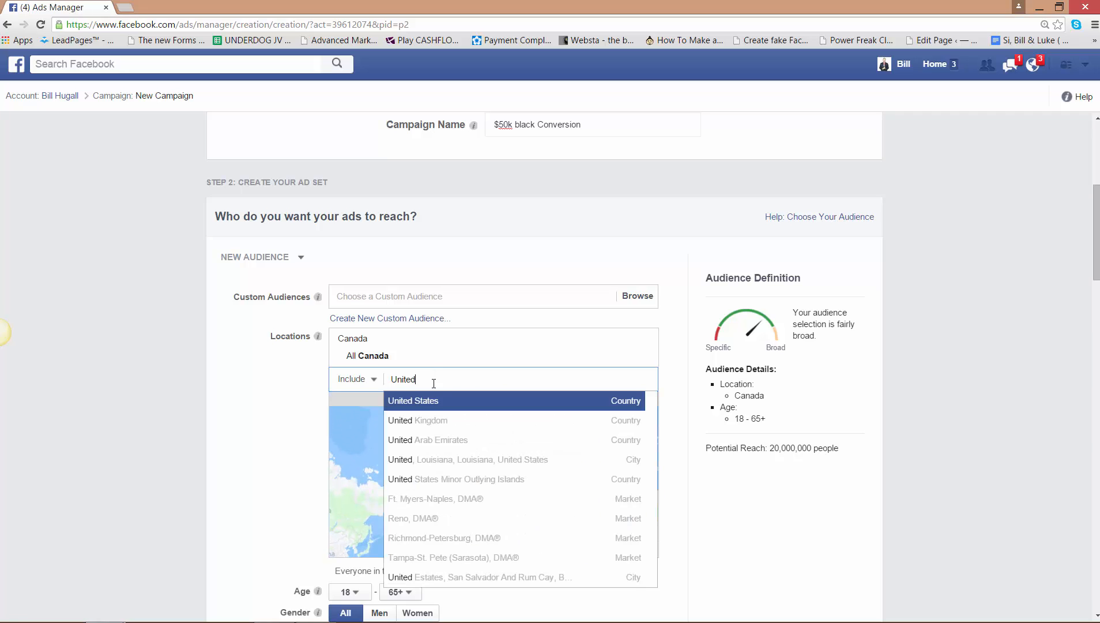
left_click(423, 402)
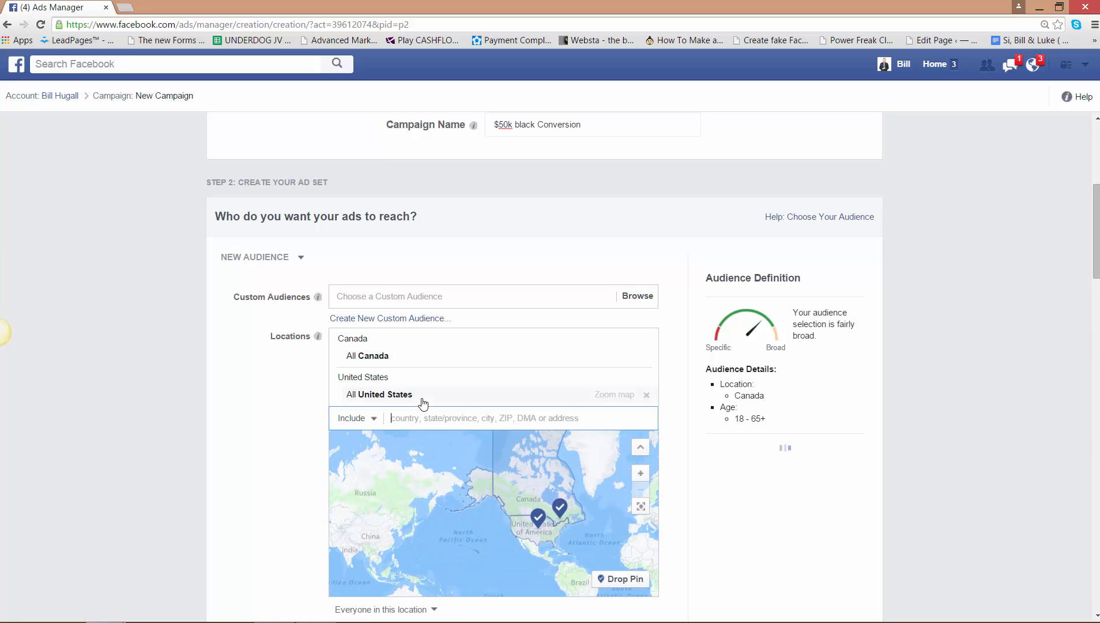
- Add the countries United Kingdom, United Arab Emirates and Australia to the audience locations
type("un")
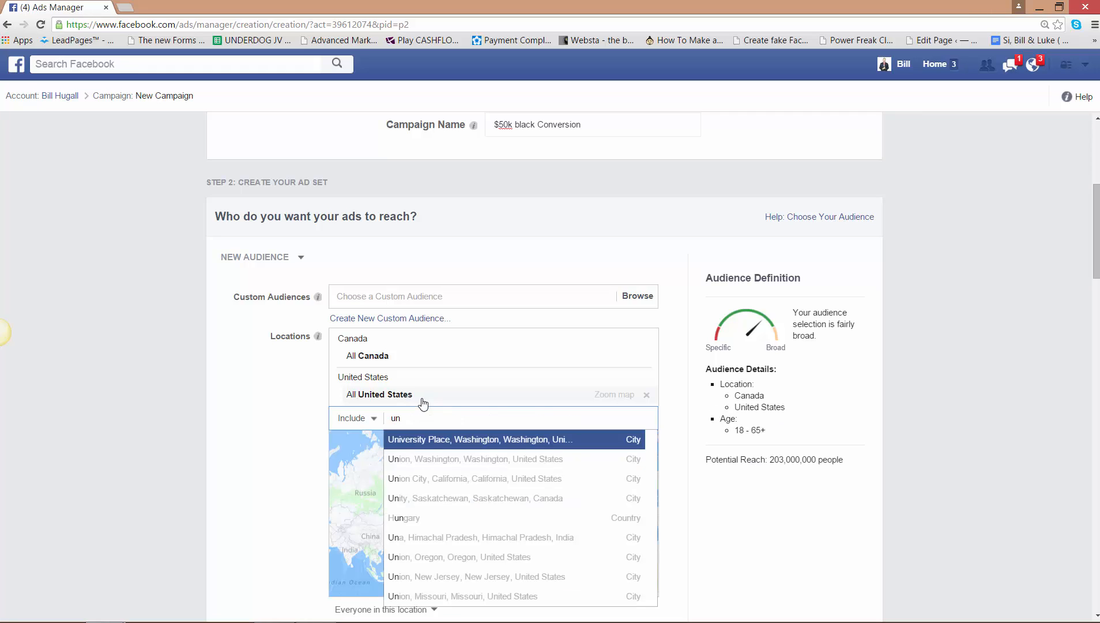
type("it")
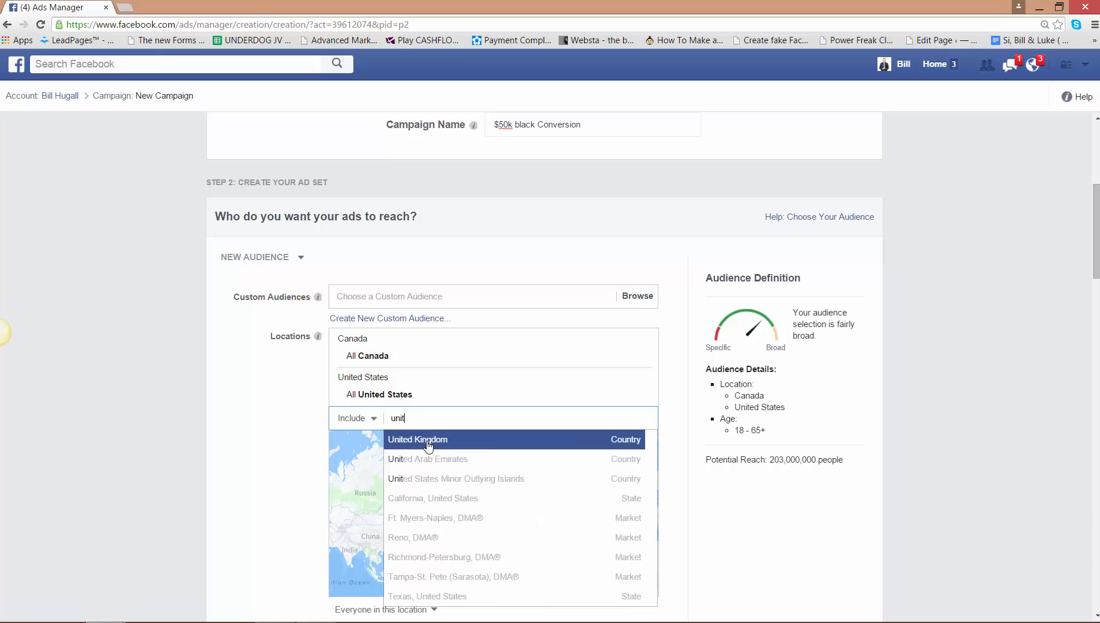
left_click(427, 443)
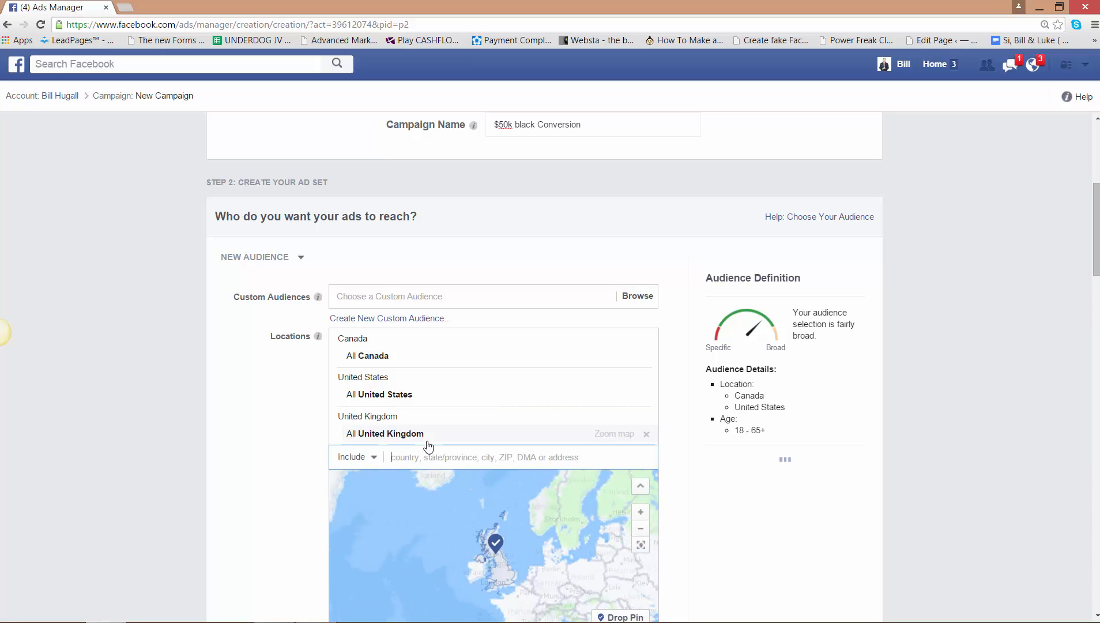
type("united")
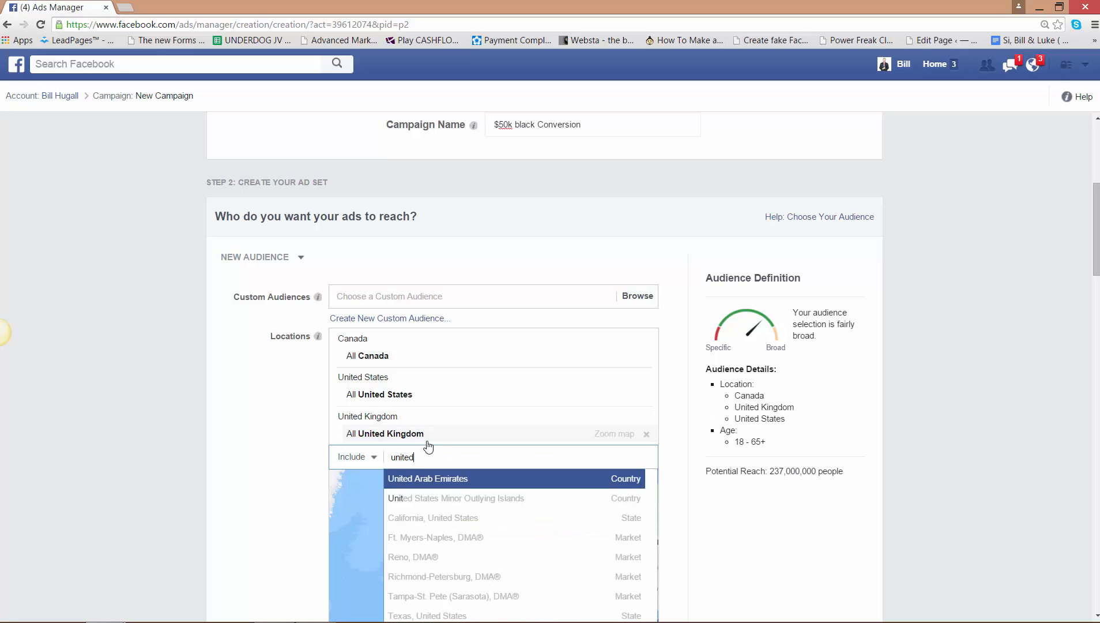
left_click(433, 482)
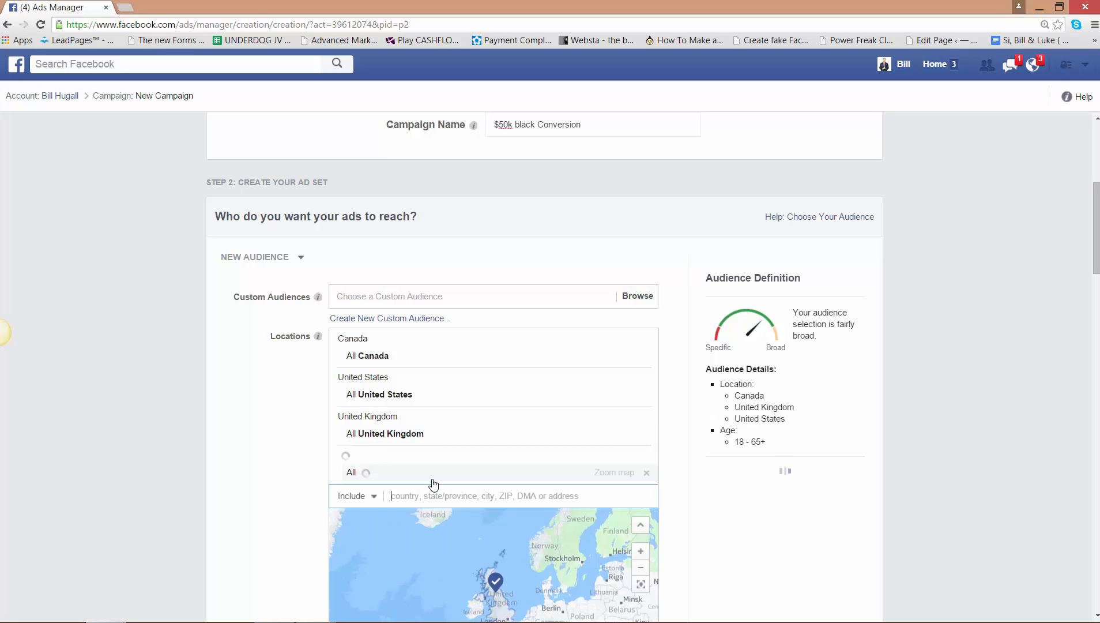
type("Austr")
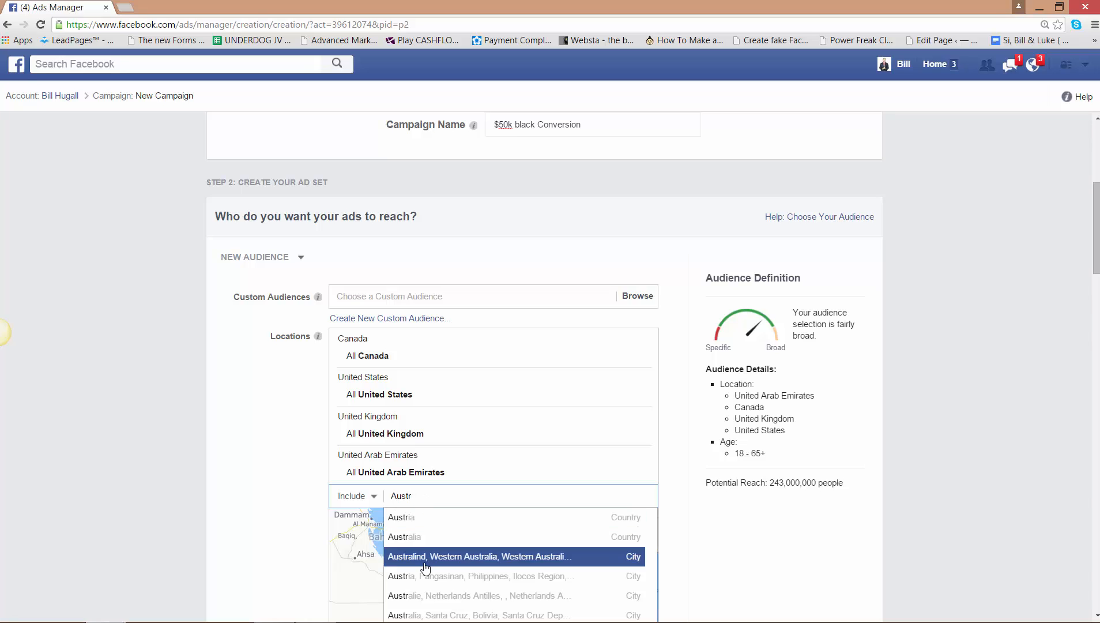
left_click(421, 536)
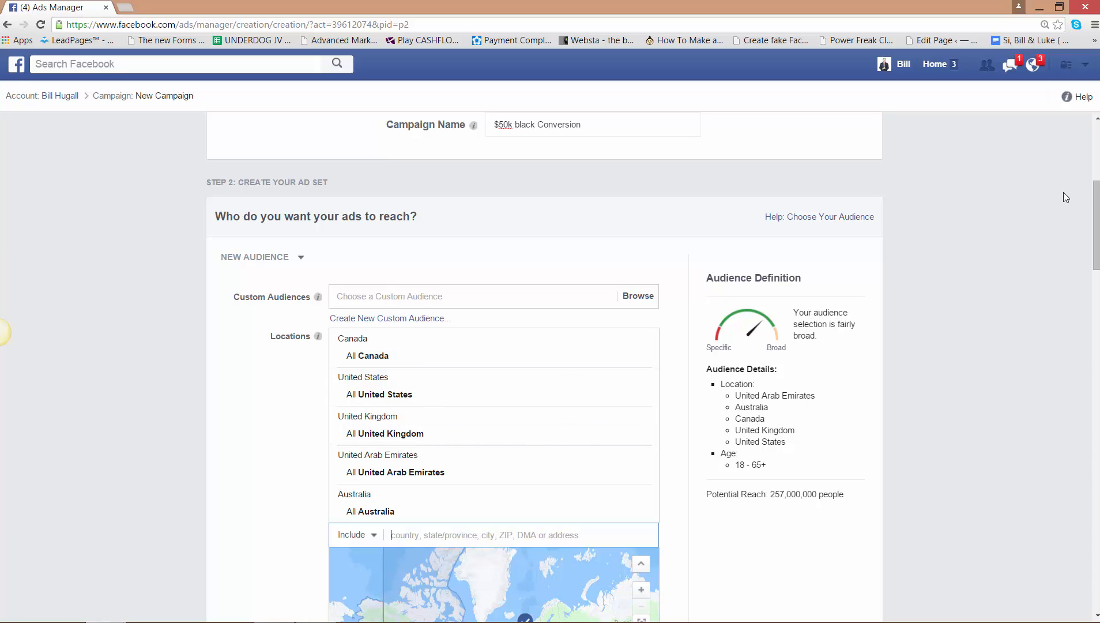
- Set the audience's minimum age to 22 and its language to English (All)
left_click_drag(1097, 207, 1097, 301)
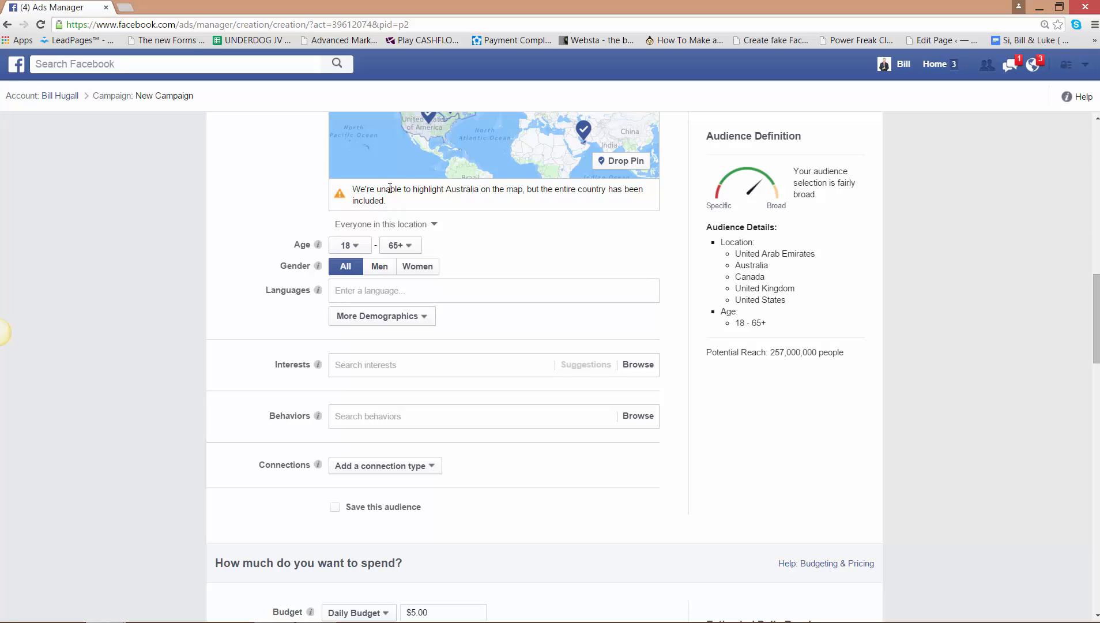
left_click(357, 247)
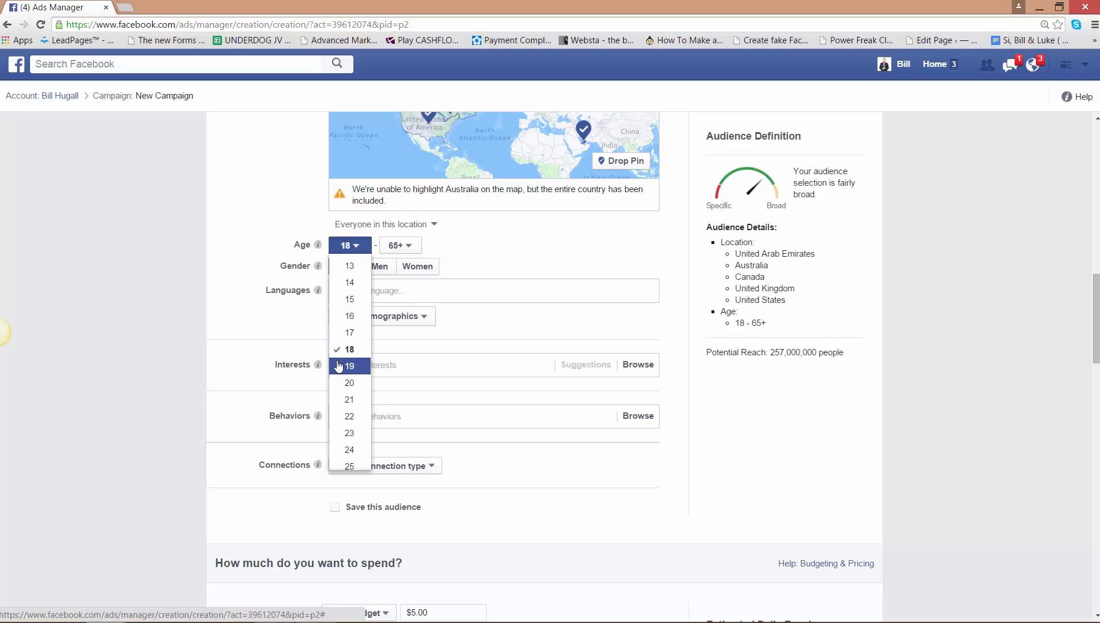
left_click(349, 416)
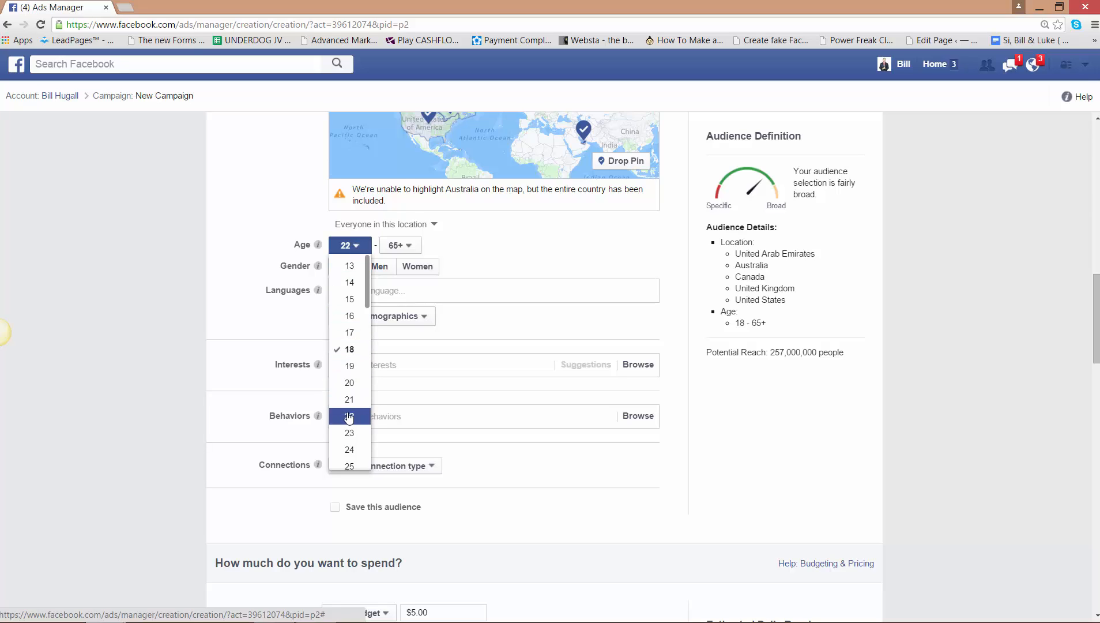
left_click(385, 294)
type("English")
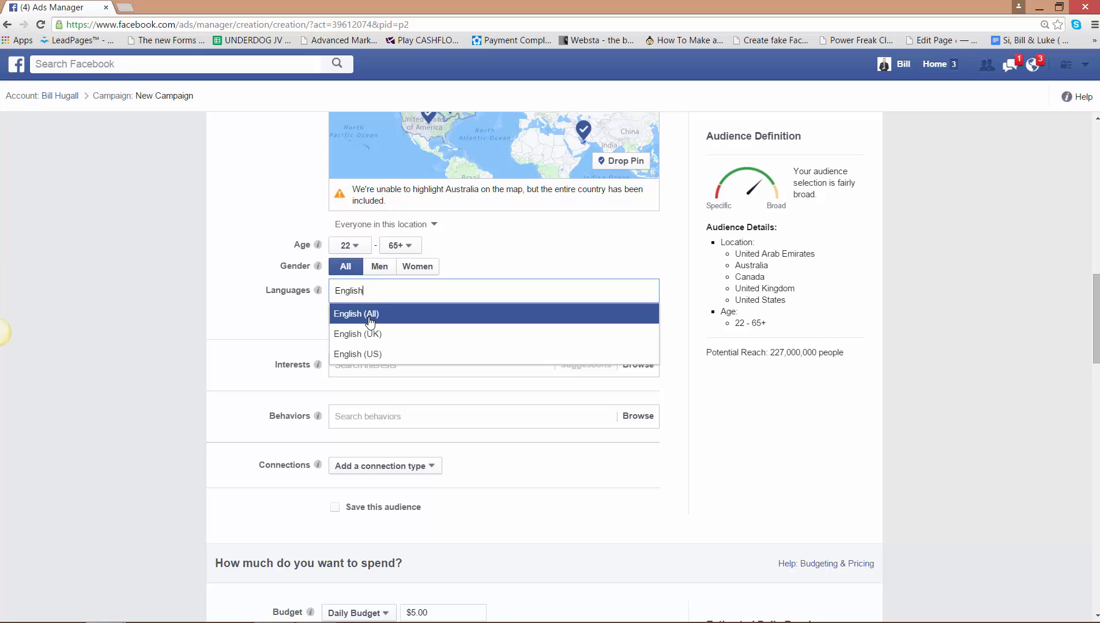
left_click(371, 318)
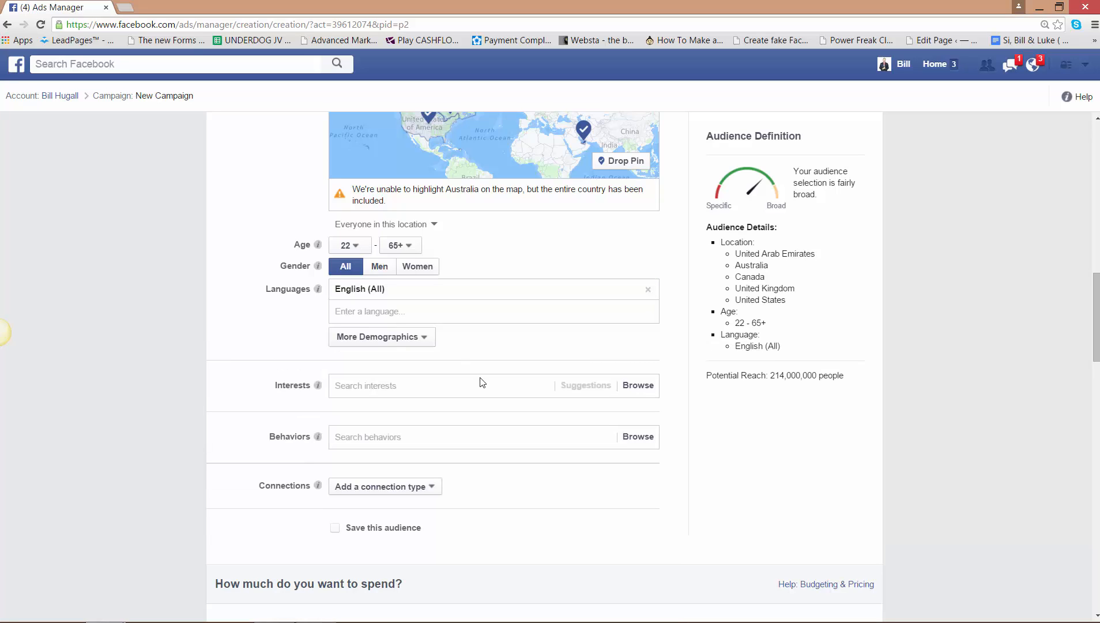
- Search the audience interests for "Frank Kern" and add frank kern as an interest
left_click(423, 385)
type("Frank")
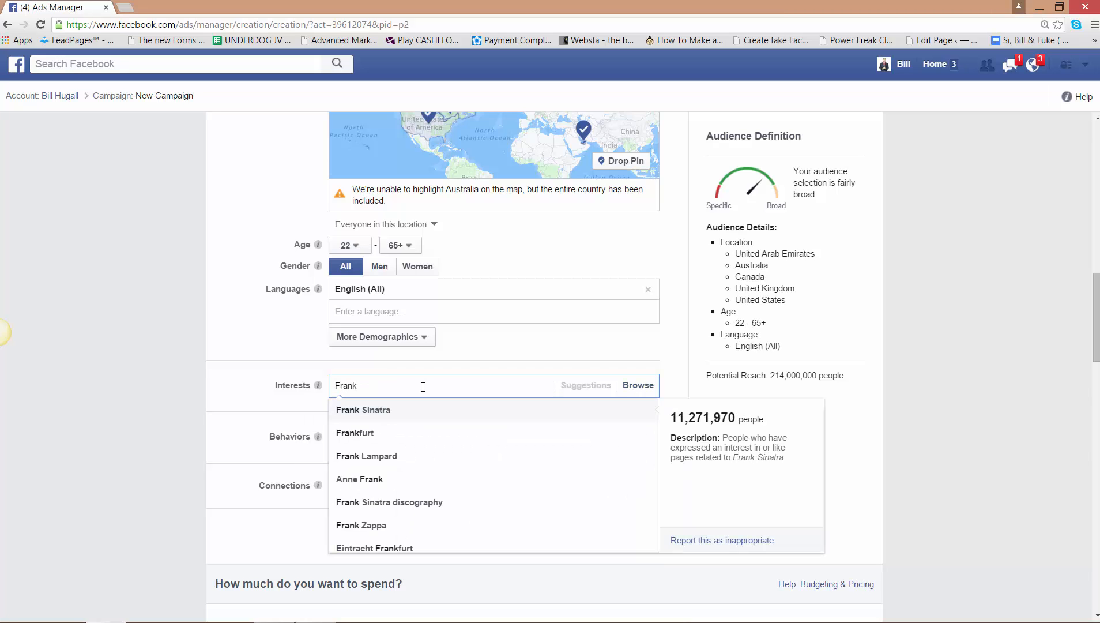
type(" Kern")
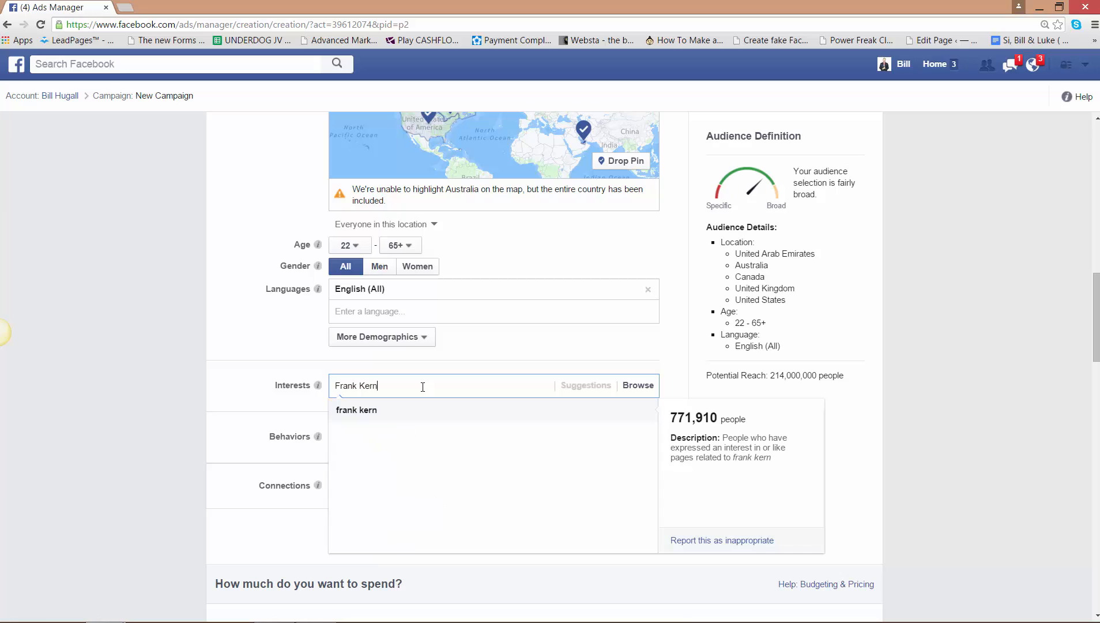
left_click(372, 411)
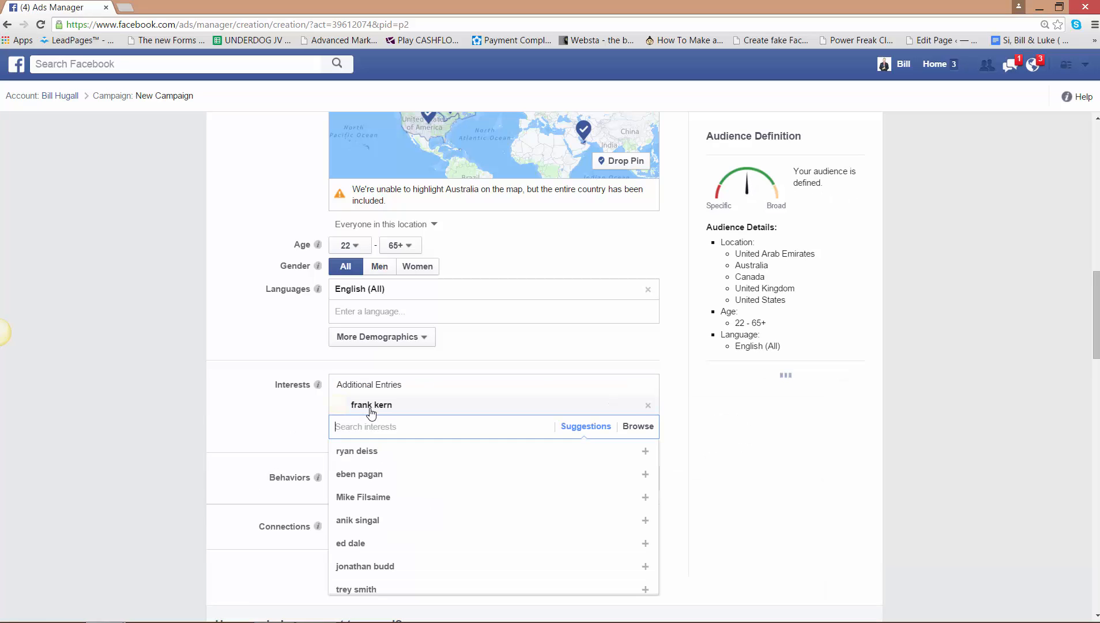
- Add the suggested interests ryan deiss, eben pagan, Mike Filsaime, anik singal and Joel Comm
left_click(358, 450)
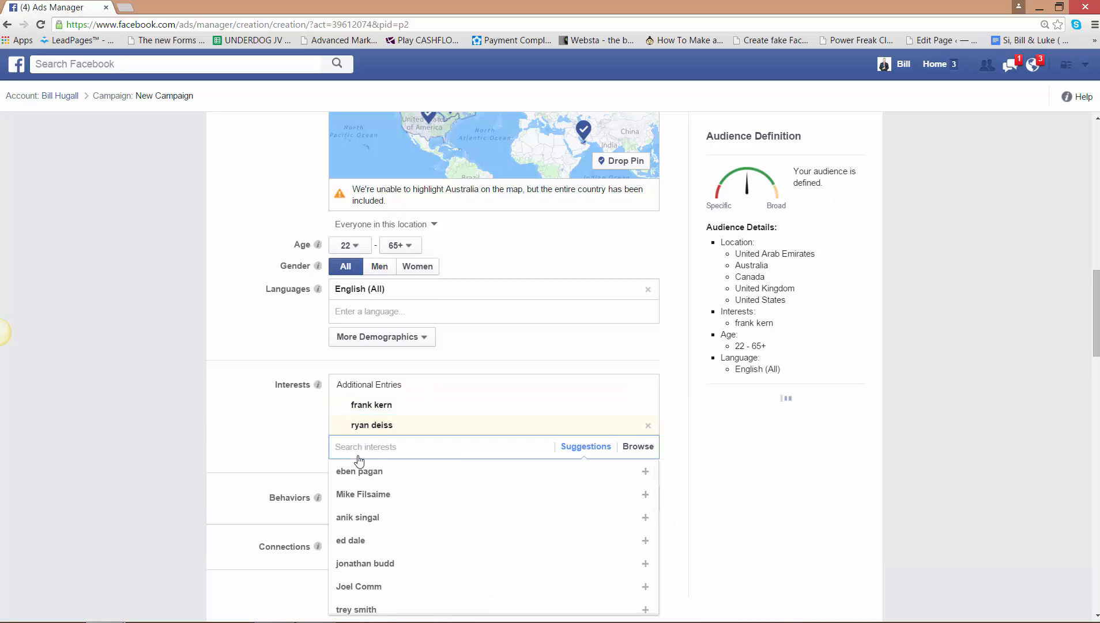
left_click(358, 471)
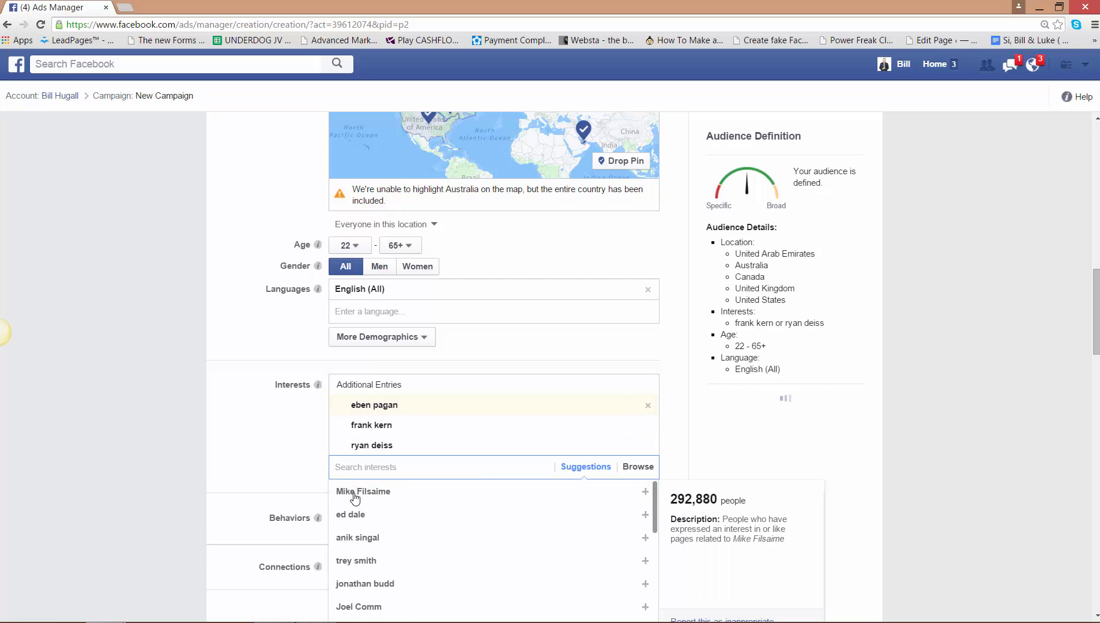
left_click(355, 495)
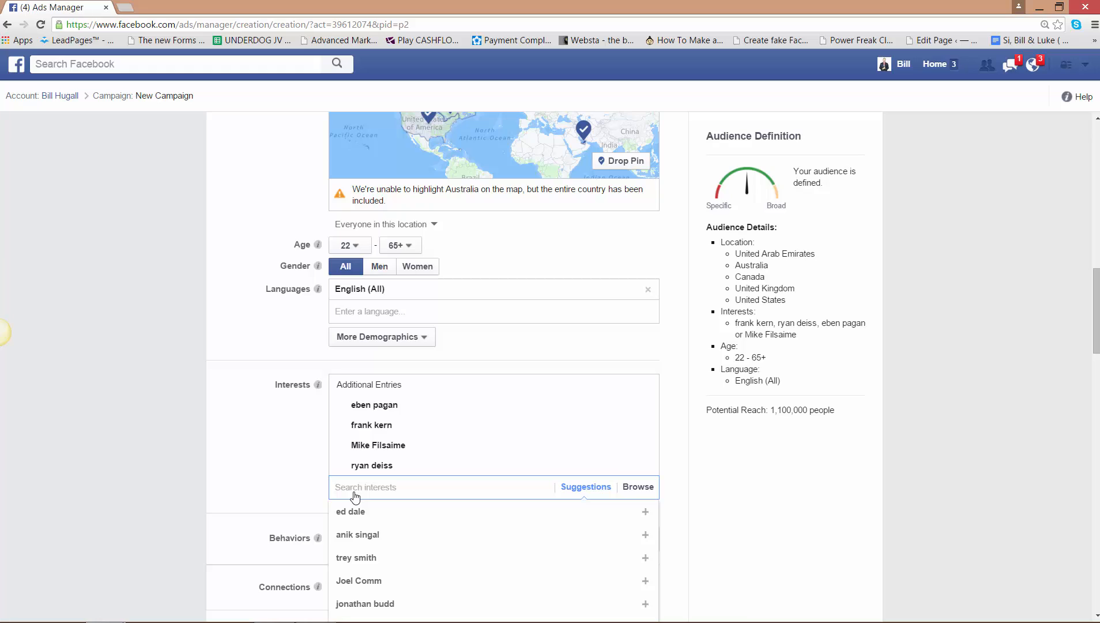
left_click(351, 534)
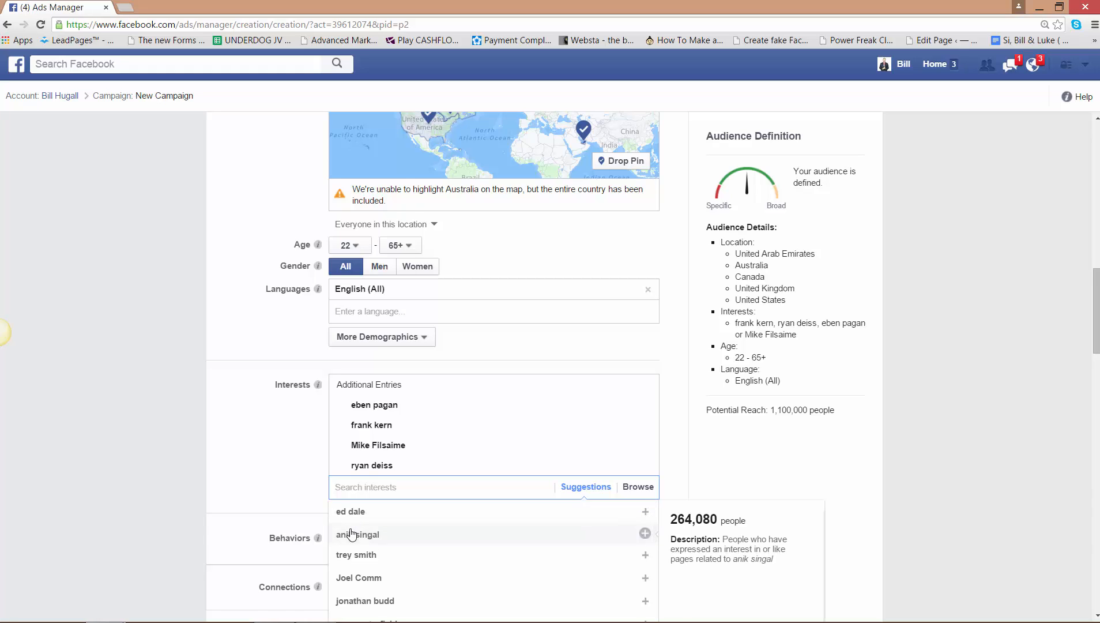
left_click(353, 578)
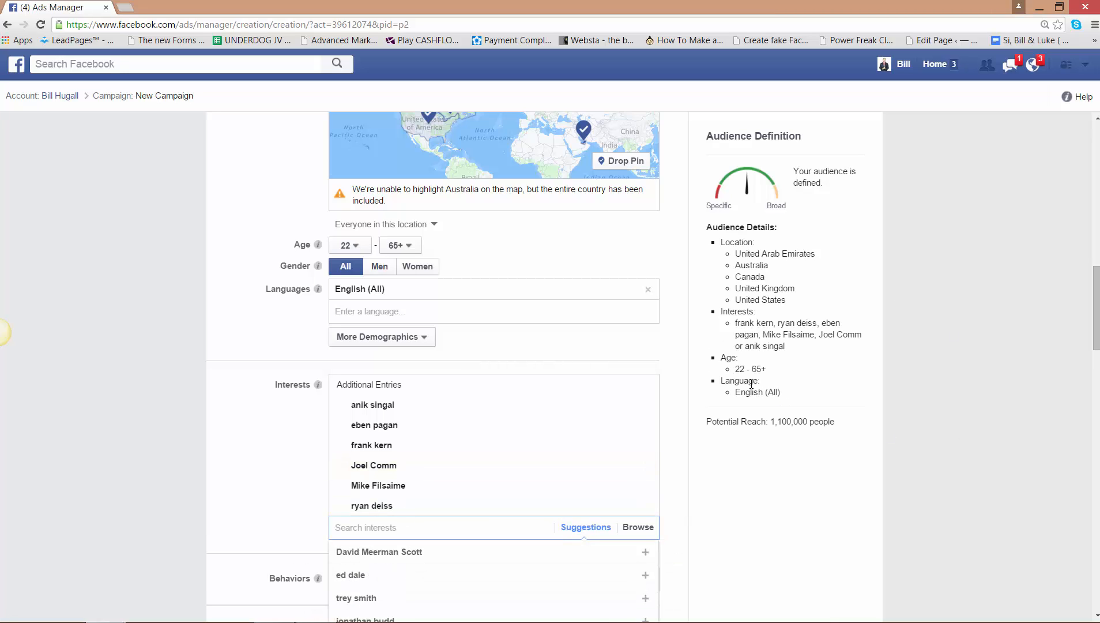
- Search the interests for "Aweber" and add AWeber to the audience interests
mouse_move(380, 428)
type("Aweber")
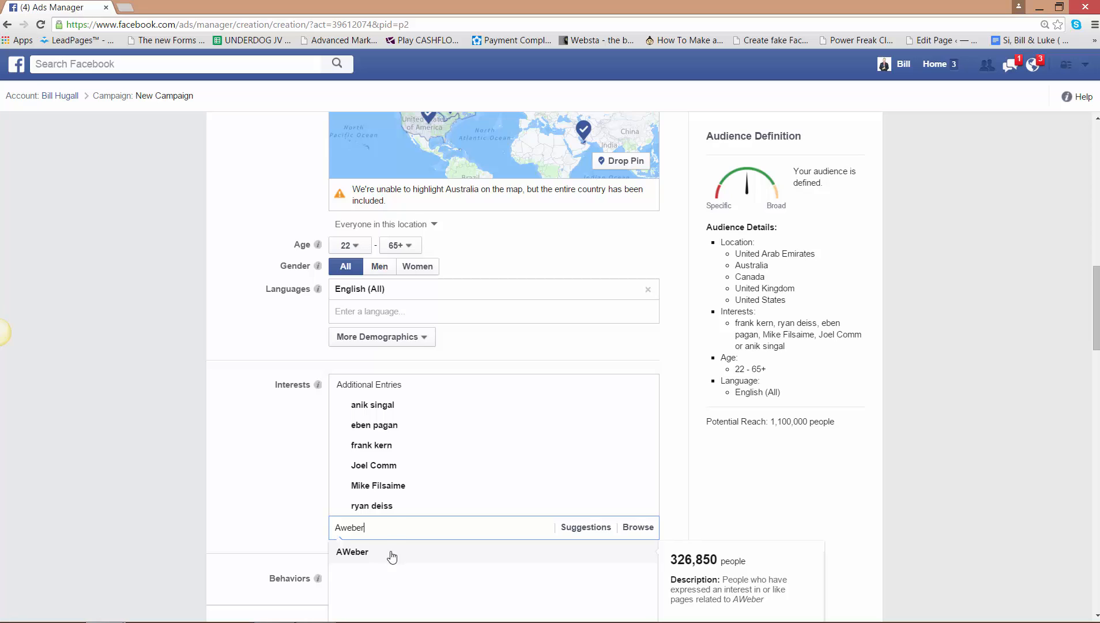
left_click(392, 554)
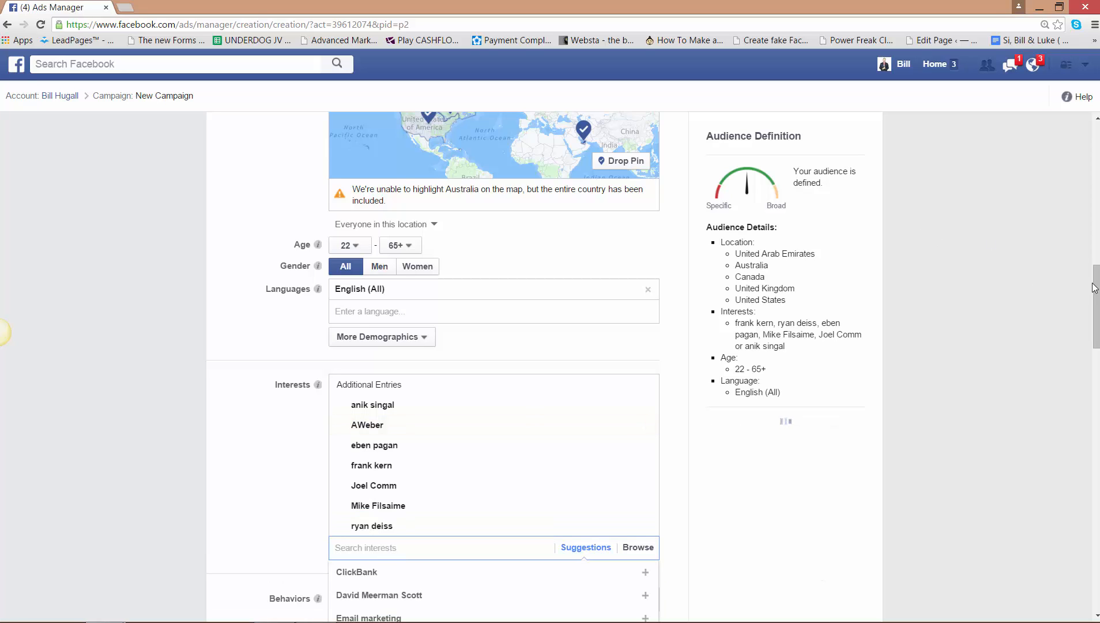
- Search the audience interests for "Getre" and add getresponse as an interest
left_click_drag(1094, 287, 1096, 308)
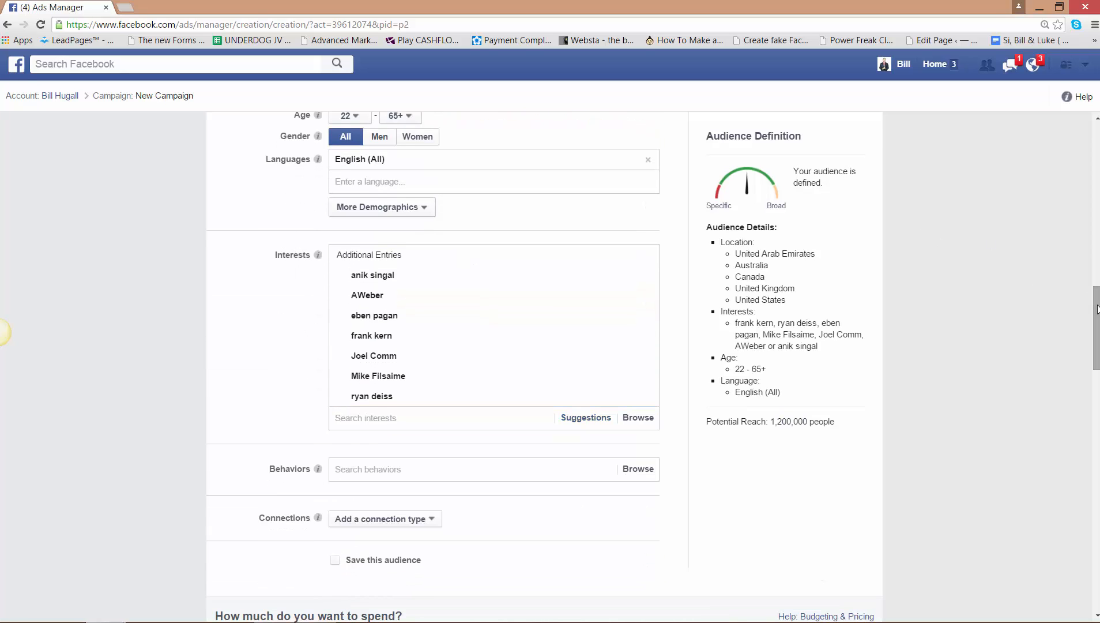
type("Get")
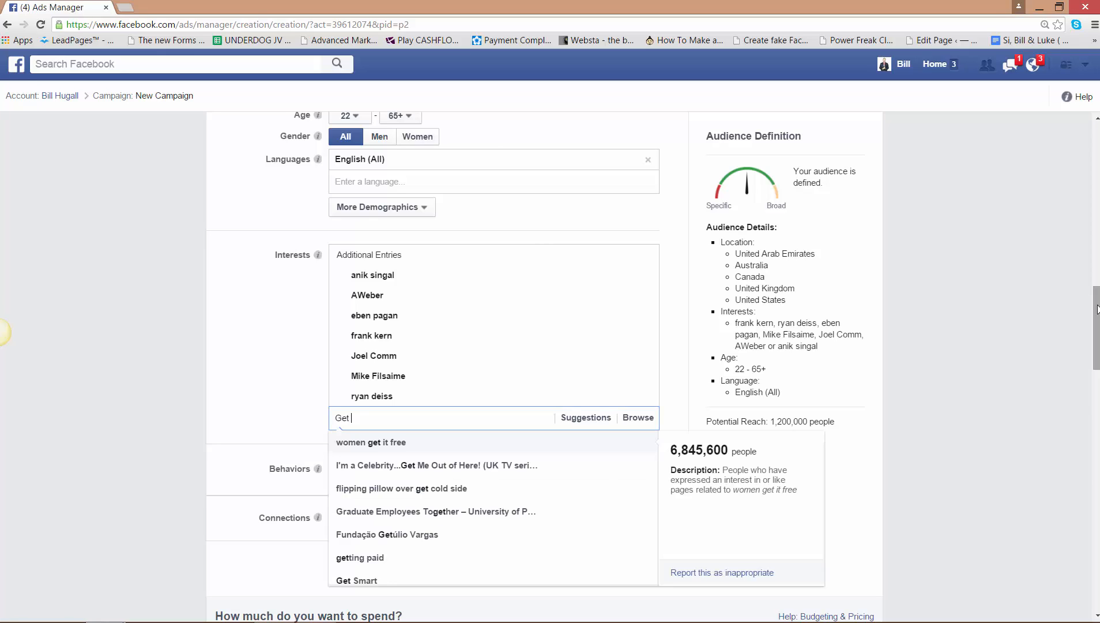
type(" resp")
key("BackSpace")
key("BackSpace")
key("BackSpace")
key("BackSpace")
key("BackSpace")
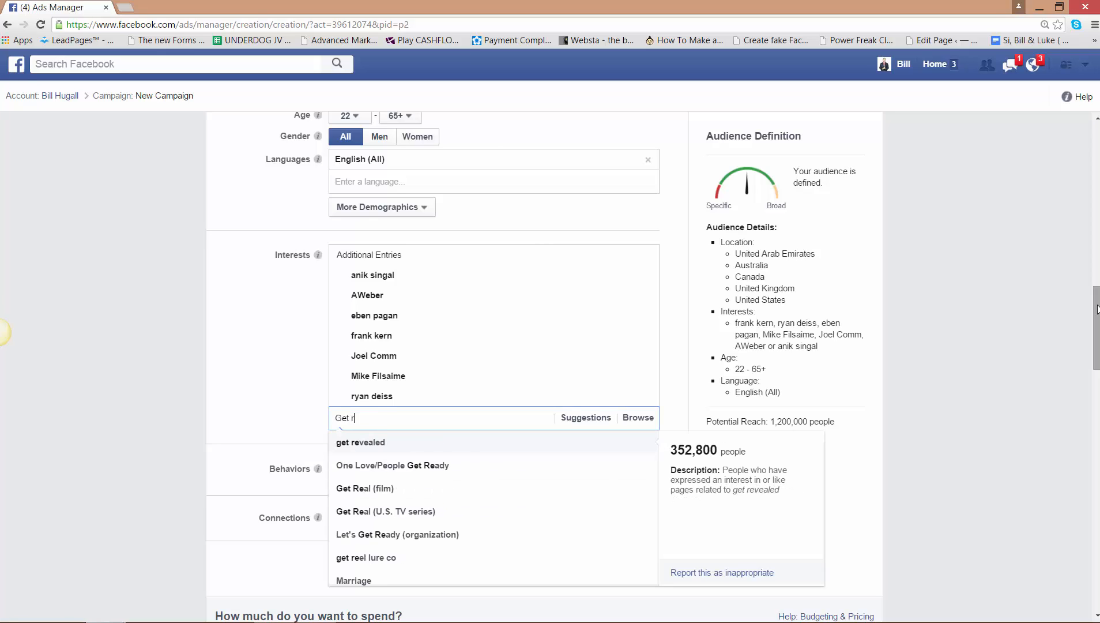
type("re")
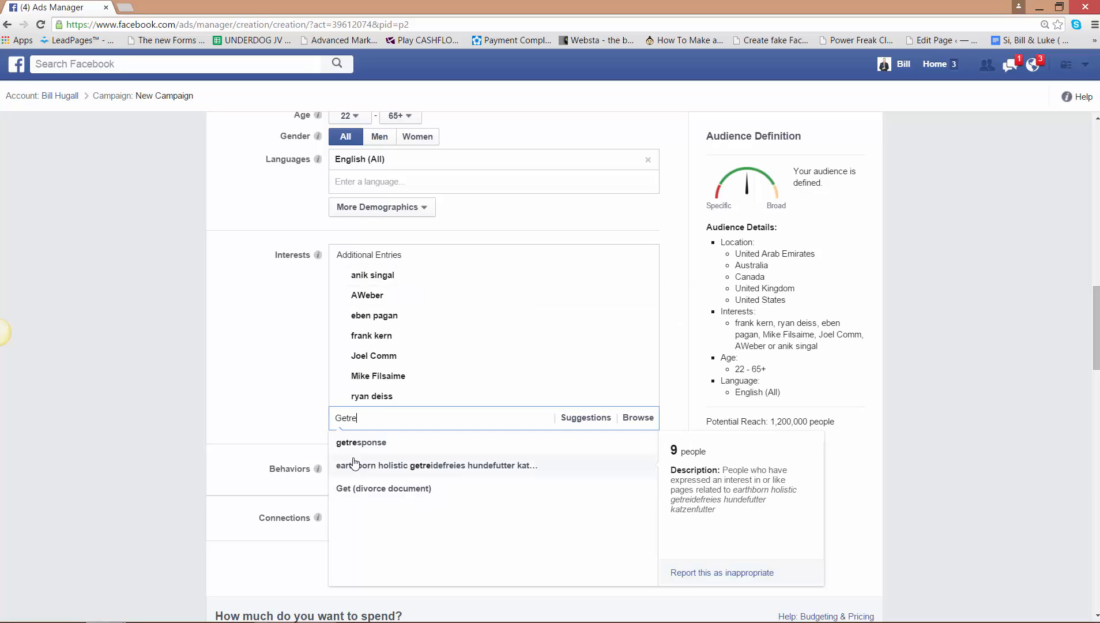
left_click(370, 444)
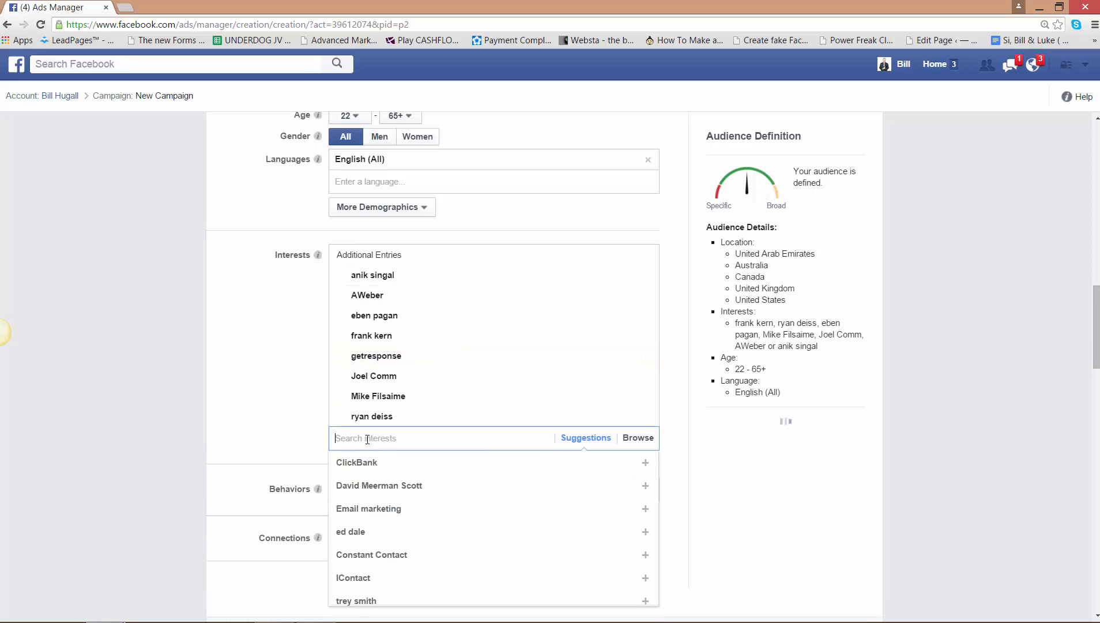
- Add the suggested interests ClickBank and Affiliate marketing to the audience
left_click(357, 461)
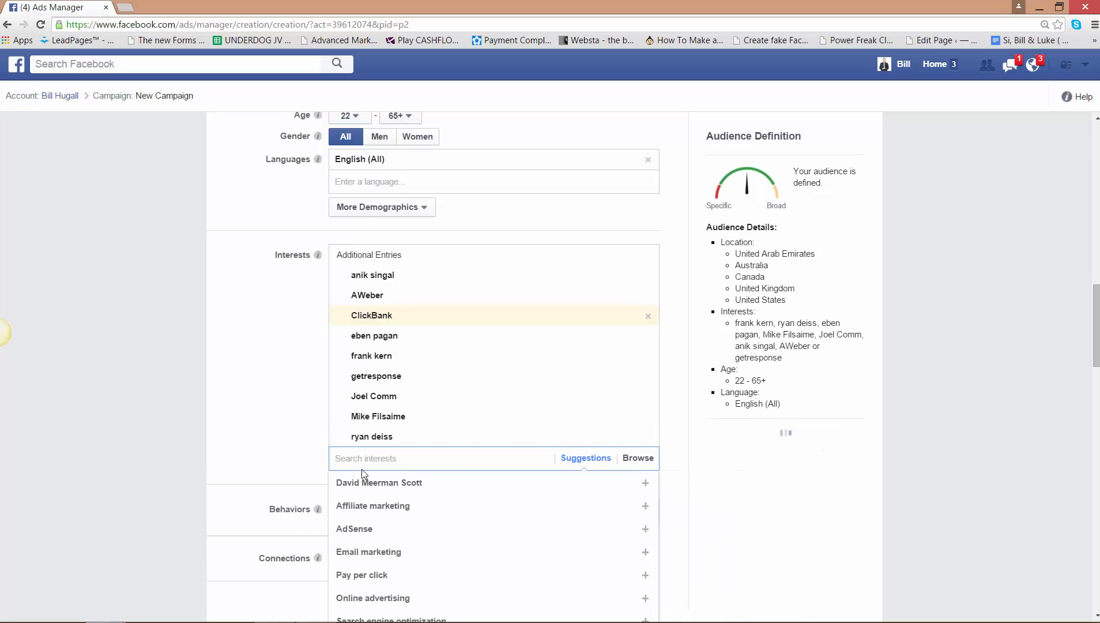
left_click(358, 506)
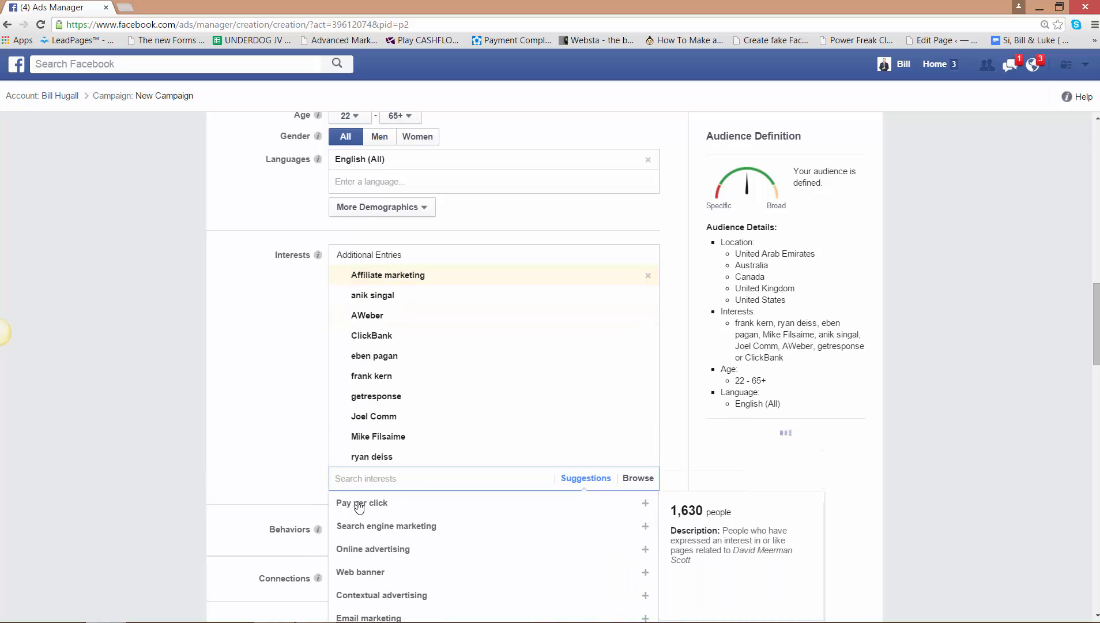
left_click(941, 409)
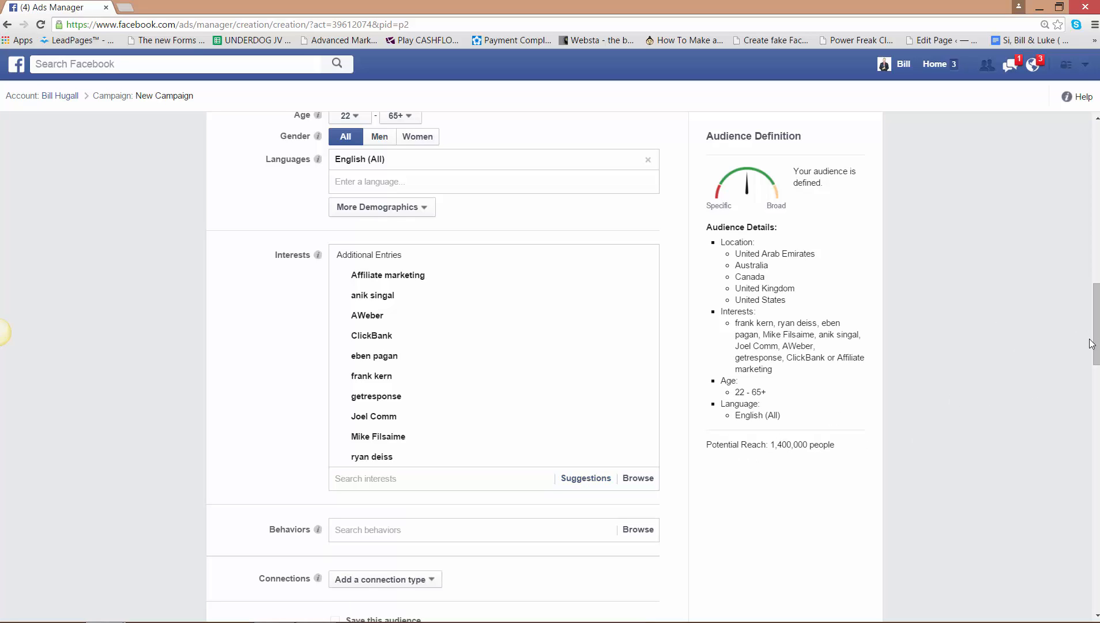
- Remove United Arab Emirates, Australia and Canada from the audience locations
left_click_drag(1094, 342, 1090, 252)
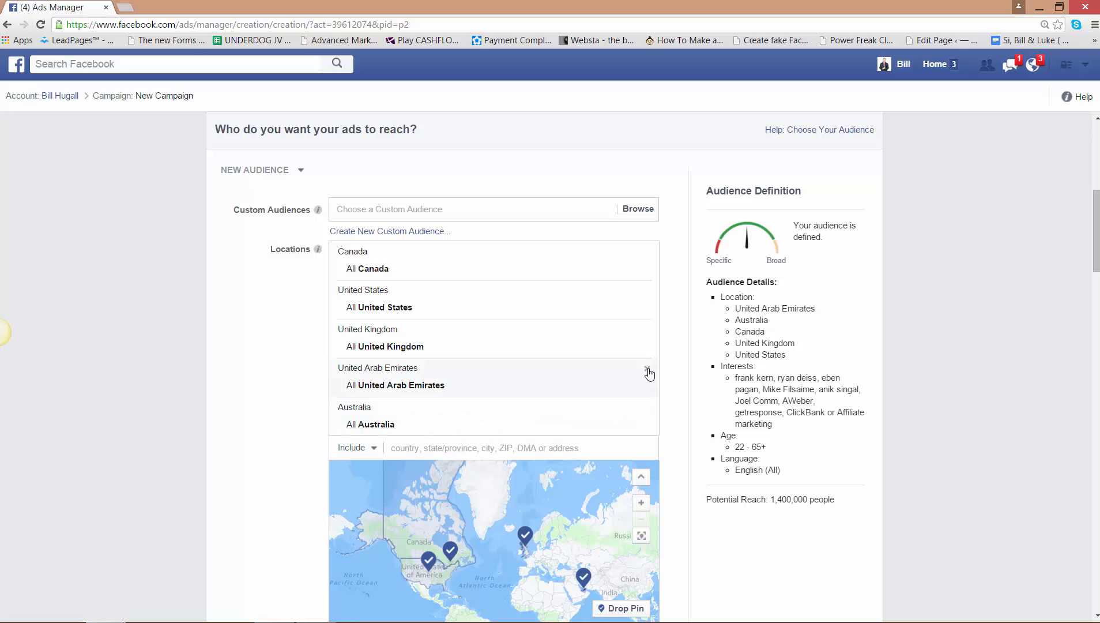
left_click(647, 369)
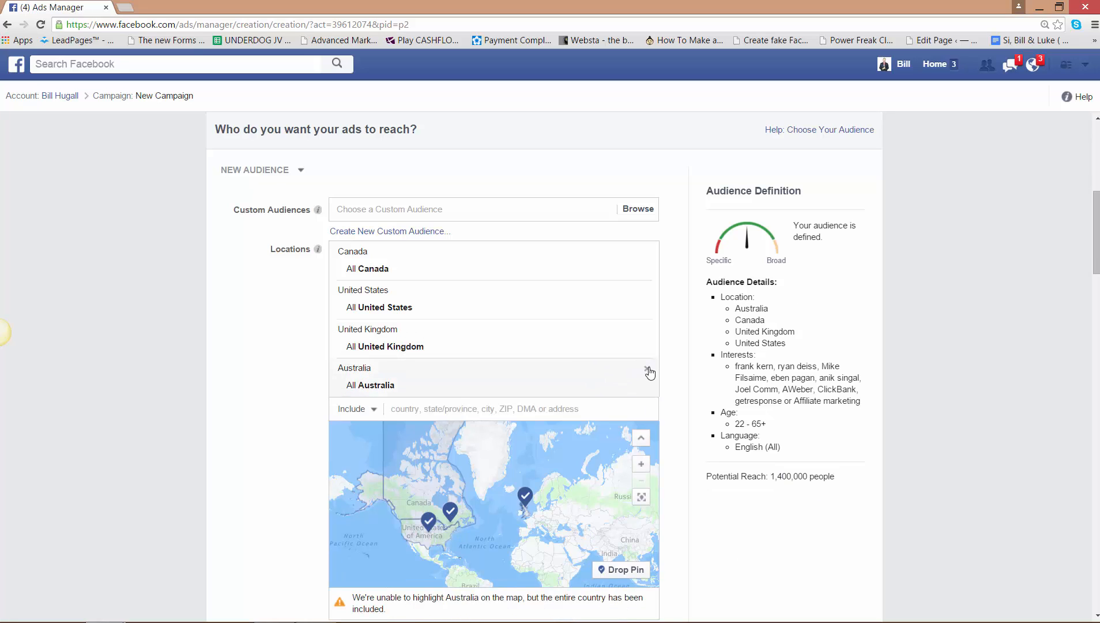
left_click(648, 370)
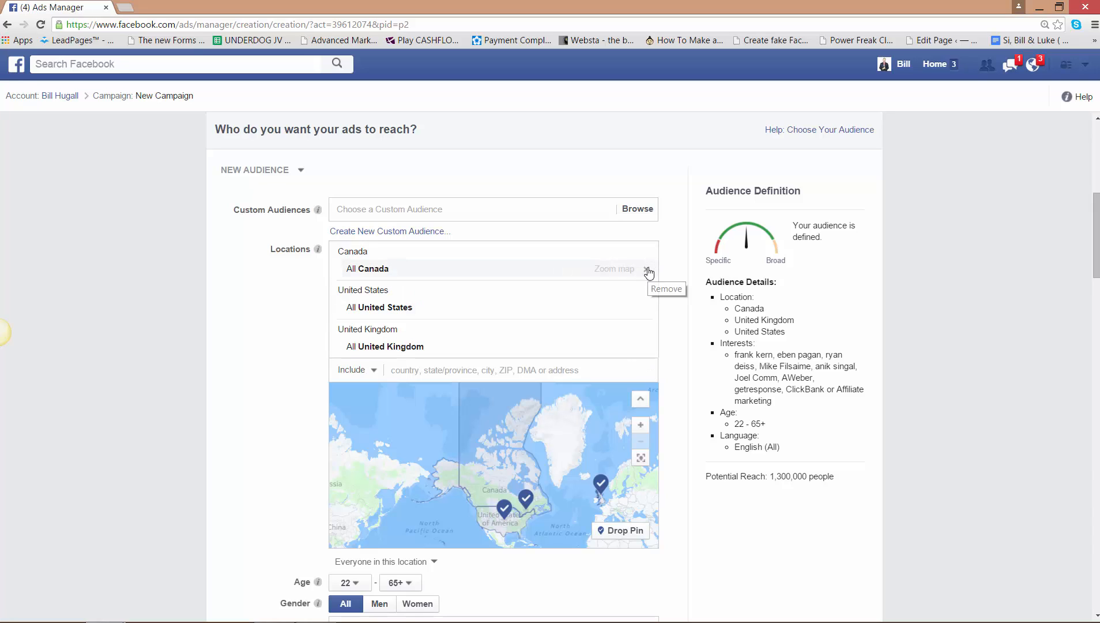
left_click(648, 271)
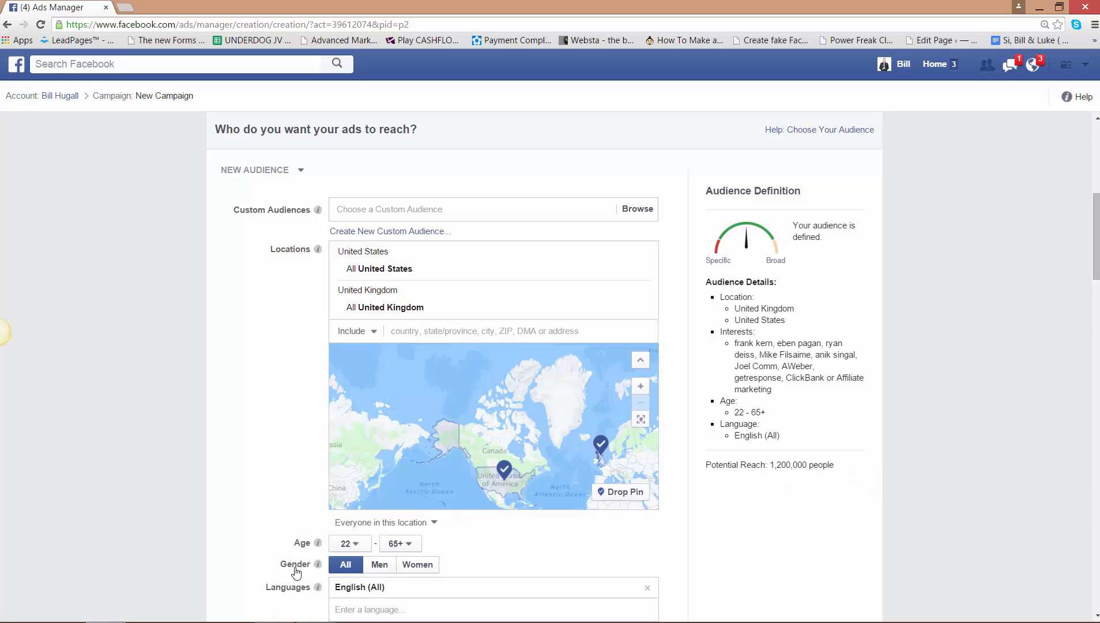
- Set the ad set's daily budget to $50.00
left_click_drag(1097, 210, 1085, 299)
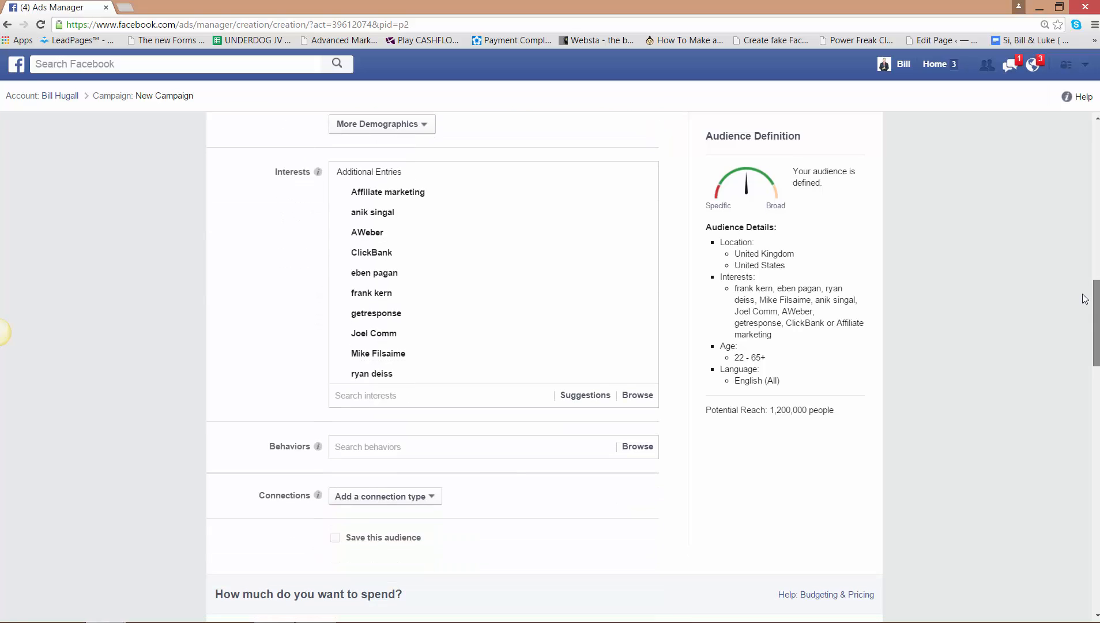
mouse_move(385, 191)
left_click_drag(1098, 330, 1097, 367)
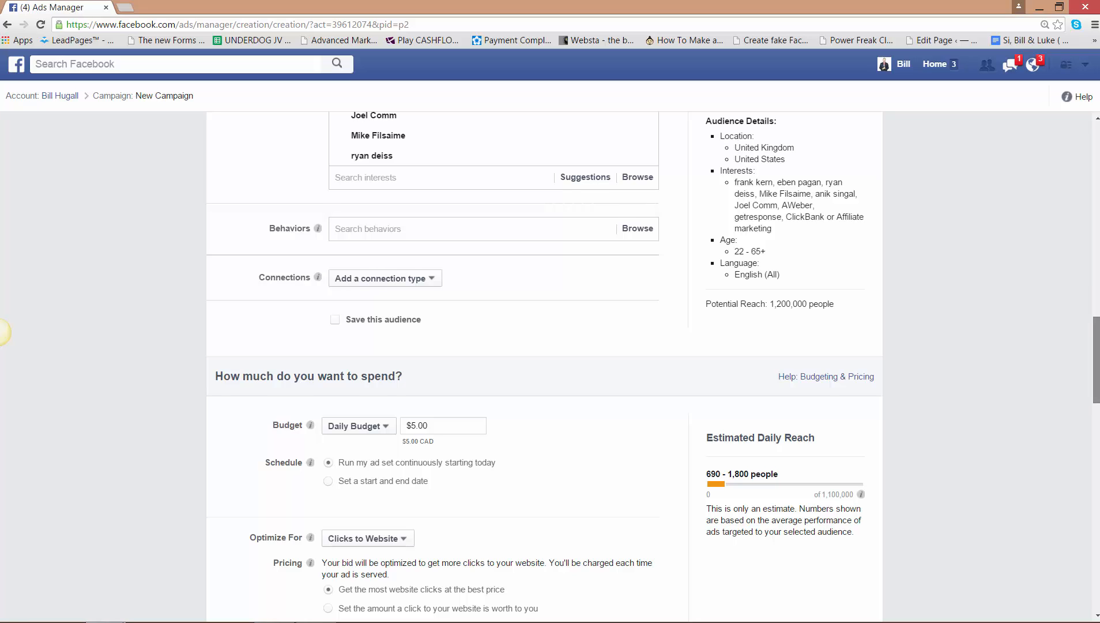
scroll(388, 323, "down", 4)
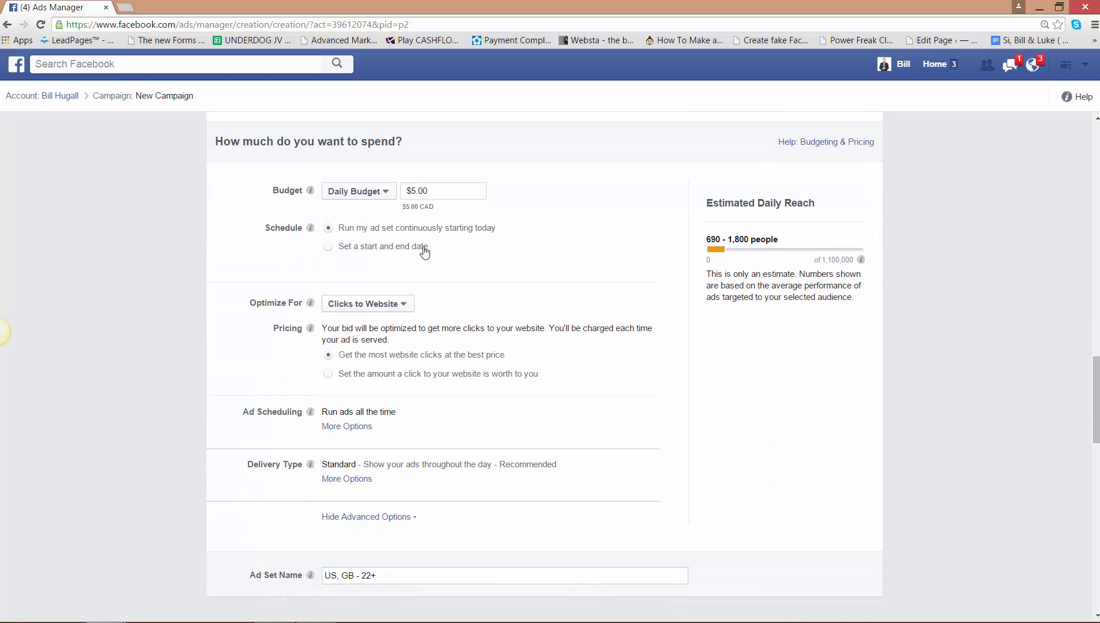
left_click(417, 193)
key("BackSpace")
type("50")
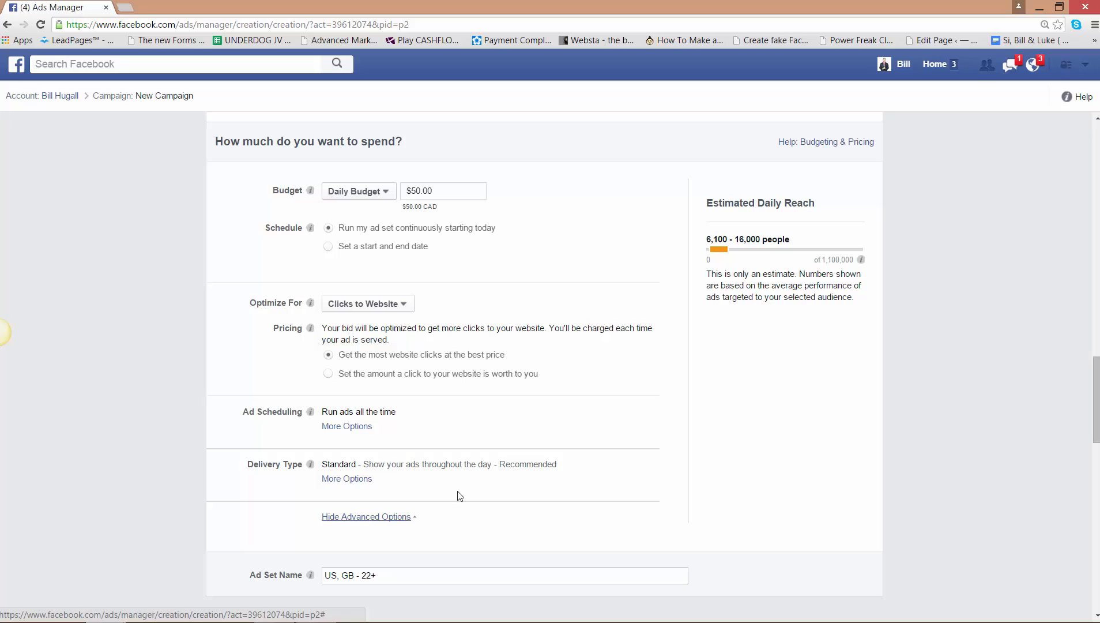
- Rename the ad set as "50k black conversions"
scroll(1095, 377, "down", 5)
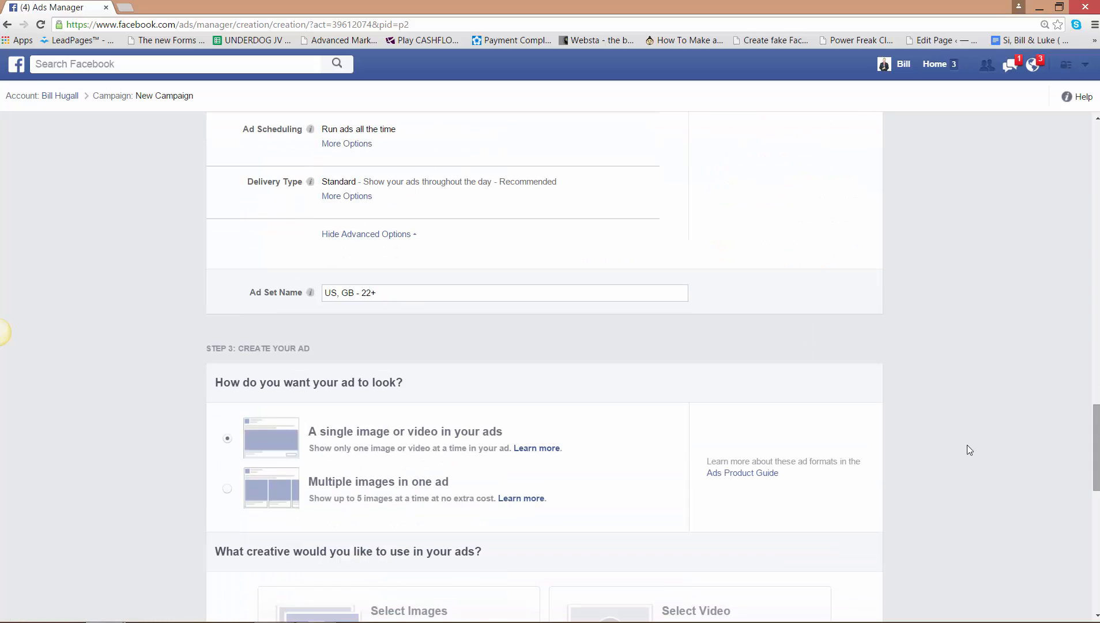
left_click_drag(383, 290, 278, 299)
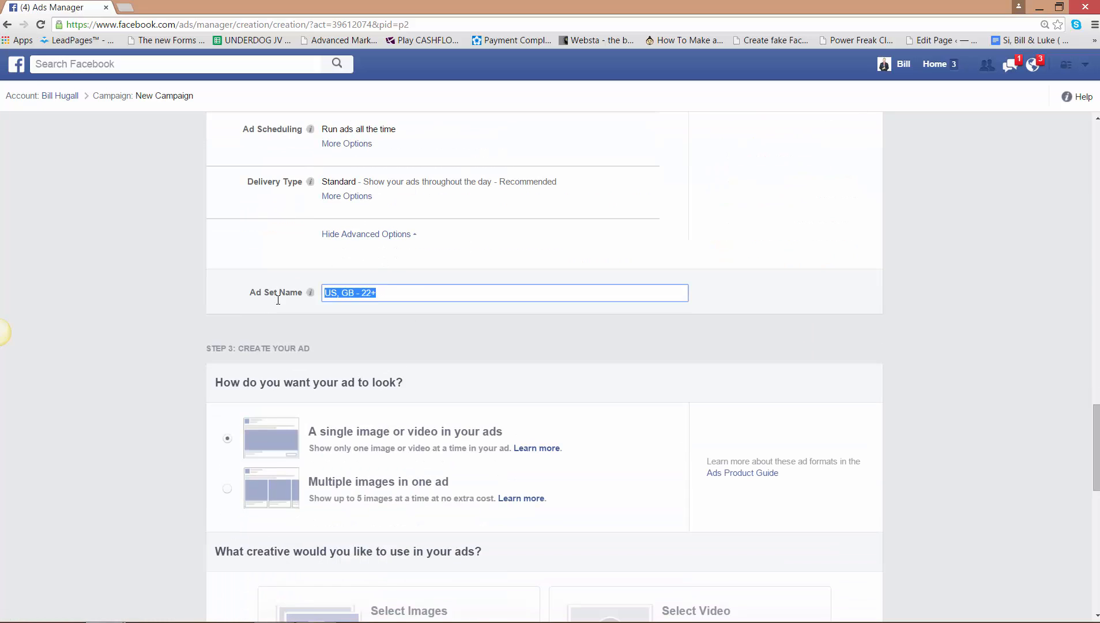
type("50k conversions")
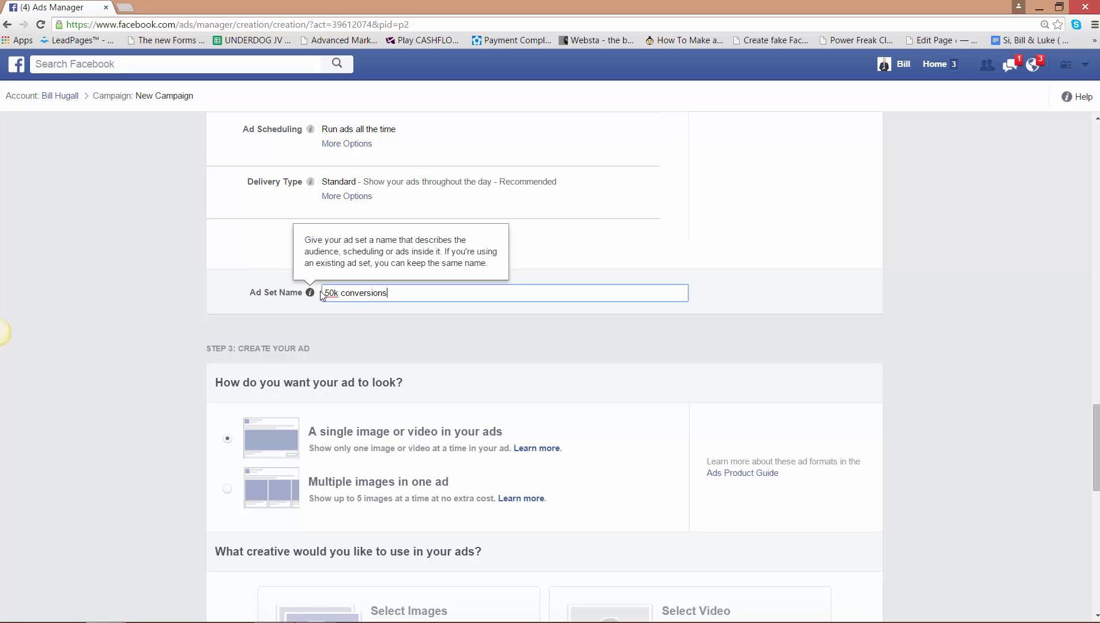
left_click(342, 294)
type("black")
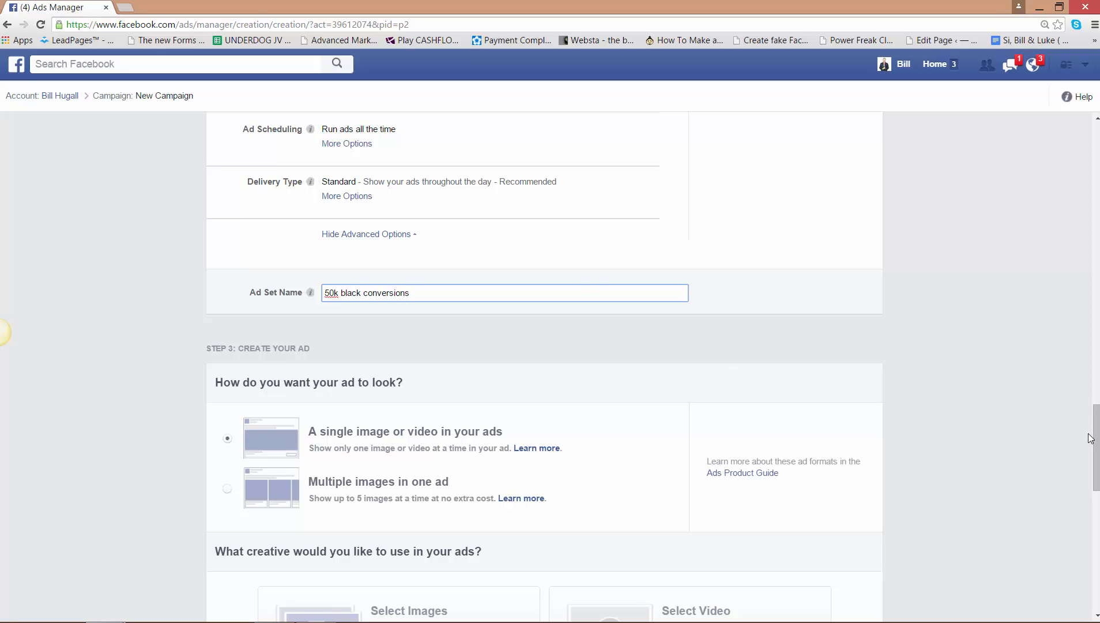
- Choose images as the ad's creative and remove the 110 x 80 placeholder image
left_click_drag(1090, 438, 1090, 495)
left_click(384, 311)
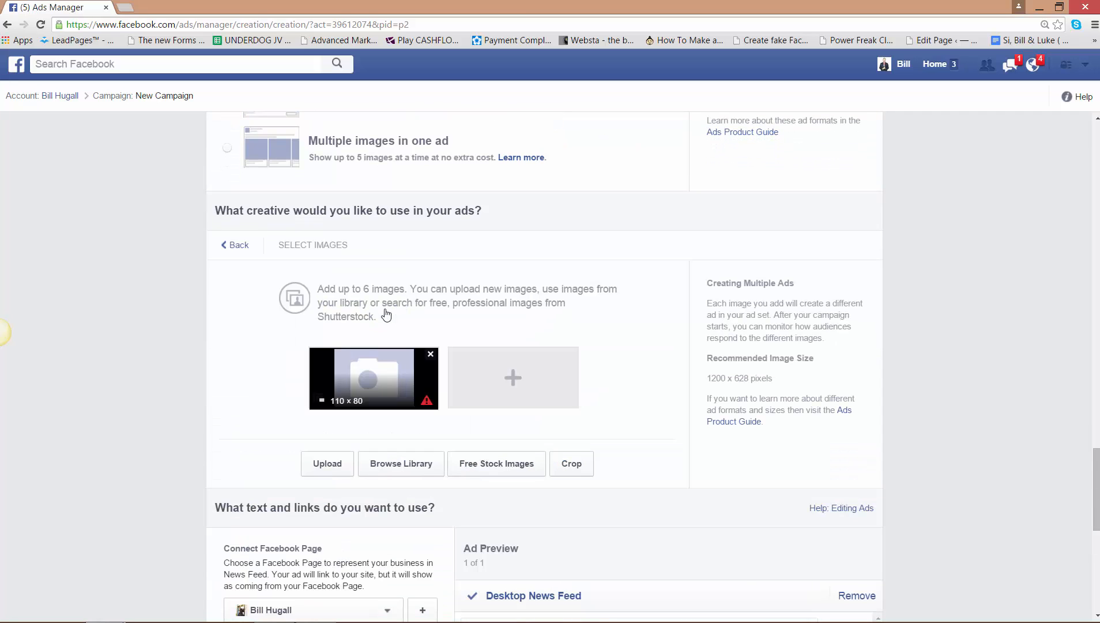
left_click(430, 354)
- Upload the first "Coming Soon" car image from the Images folder inside the desktop's im underdog folder as the ad image
left_click(440, 373)
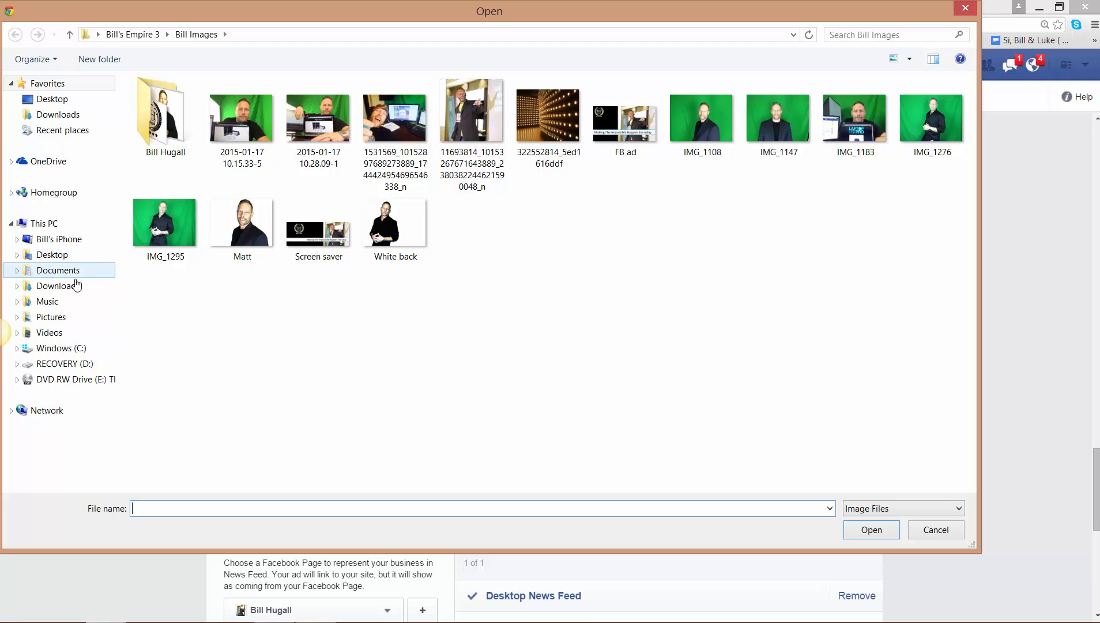
left_click(45, 102)
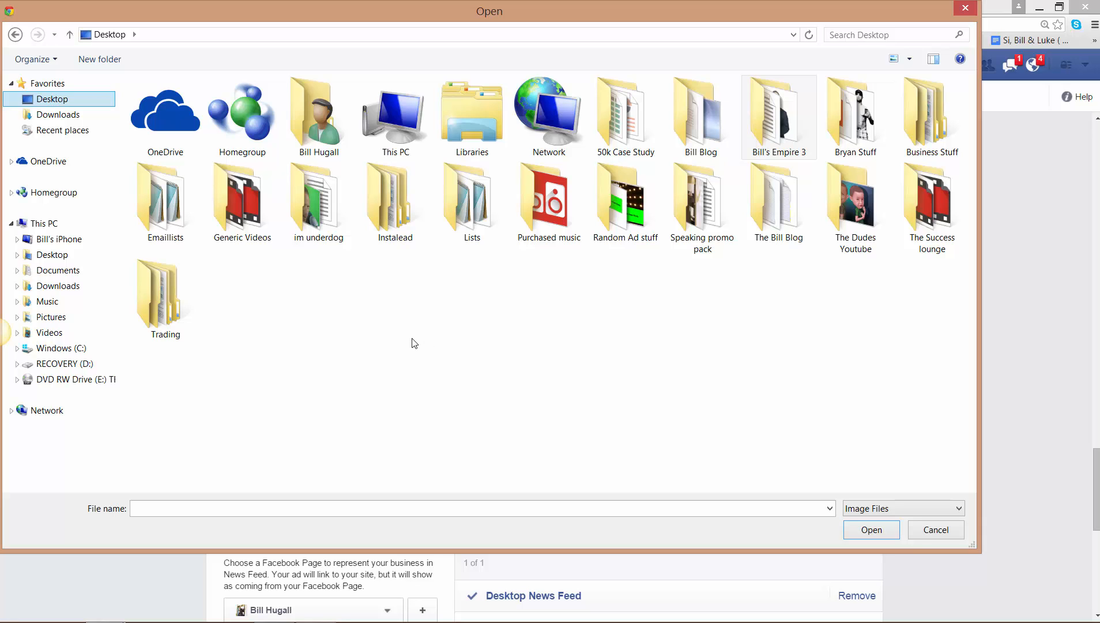
double_click(319, 236)
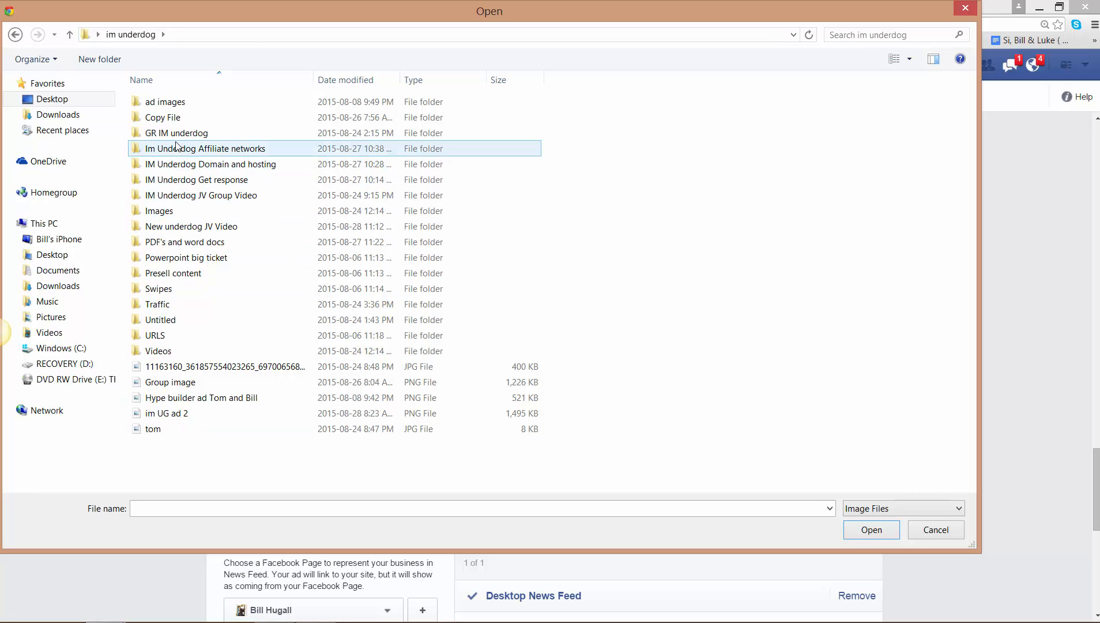
double_click(176, 211)
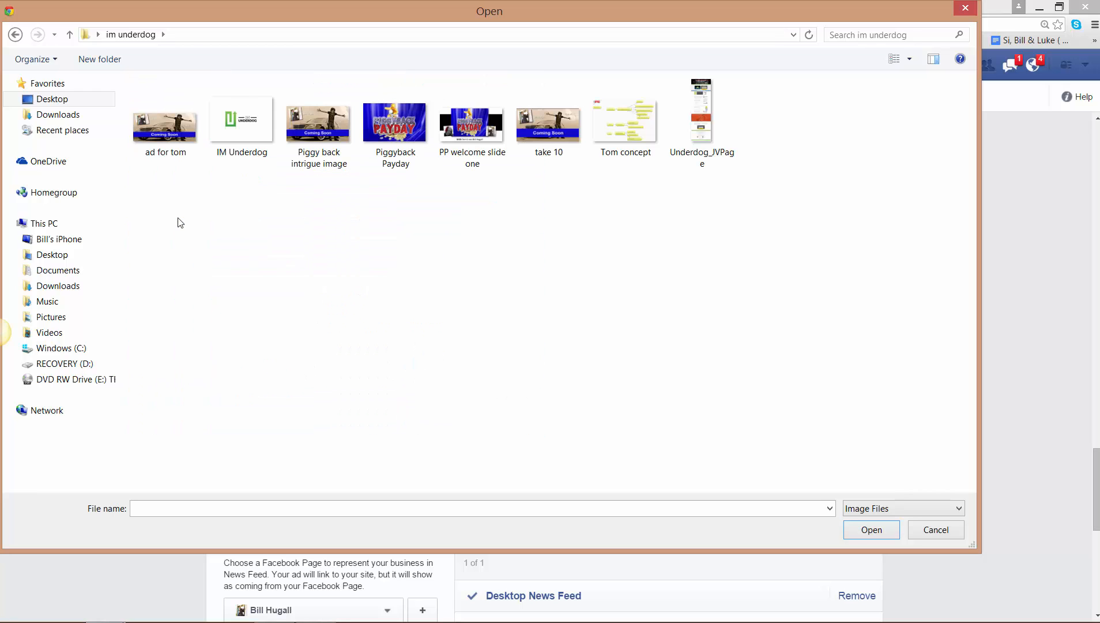
left_click(15, 34)
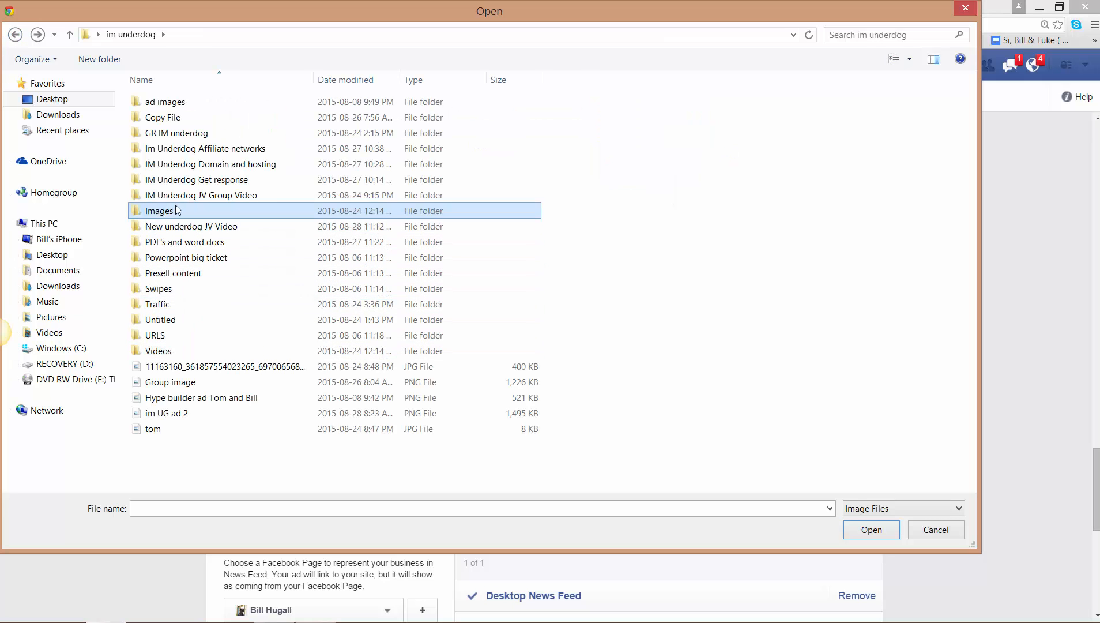
double_click(161, 216)
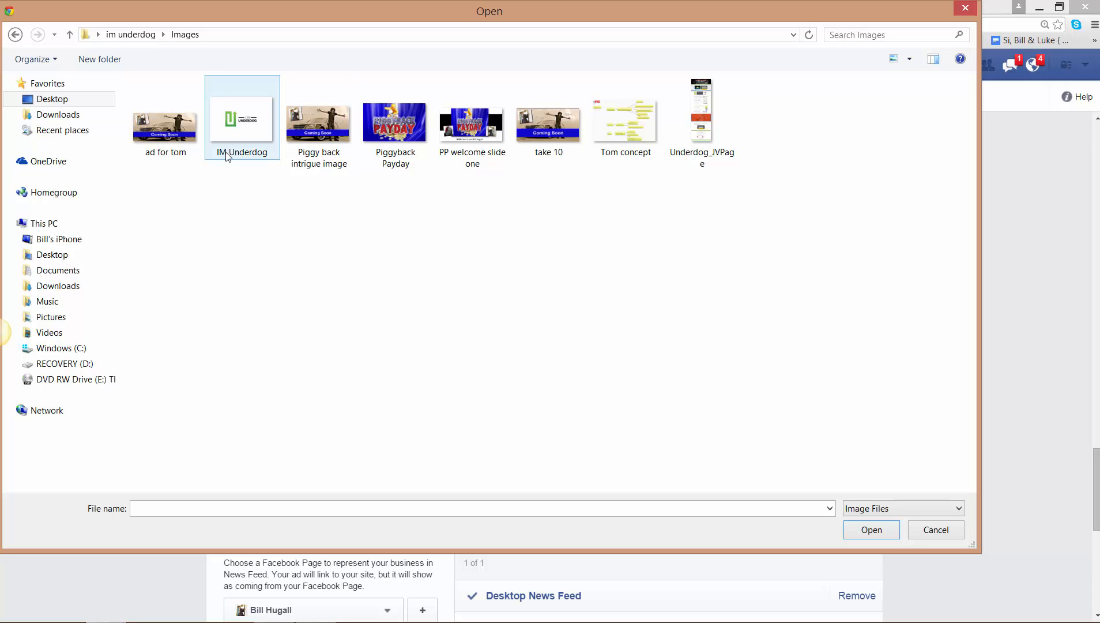
left_click(156, 142)
double_click(156, 142)
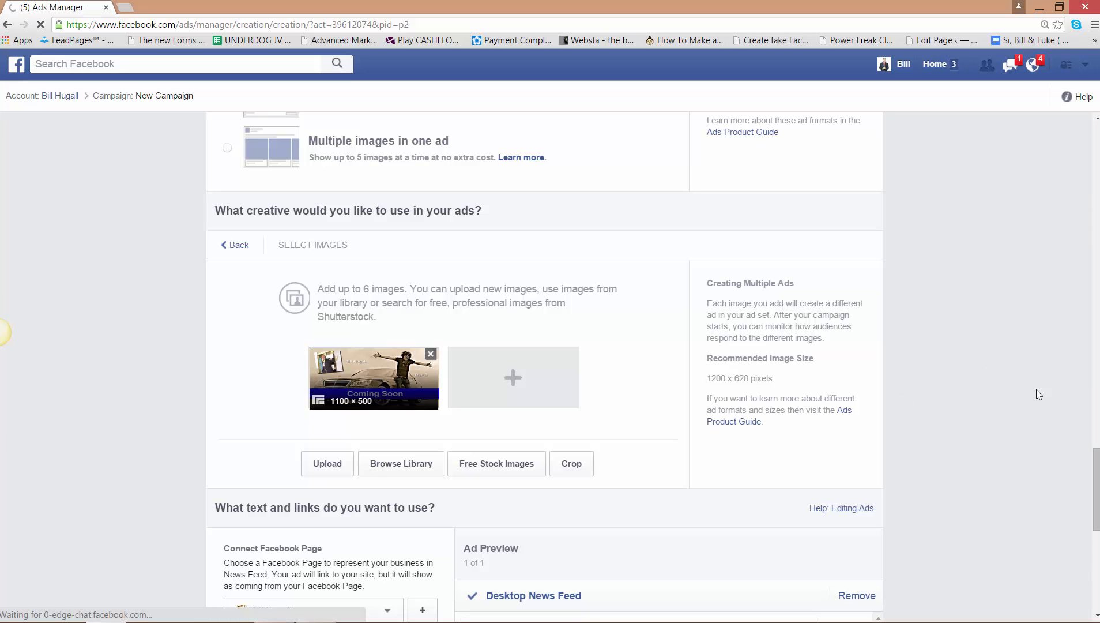
- Enter "JV And Affiliate INVITE!" as the ad's headline
scroll(1093, 554, "down", 6)
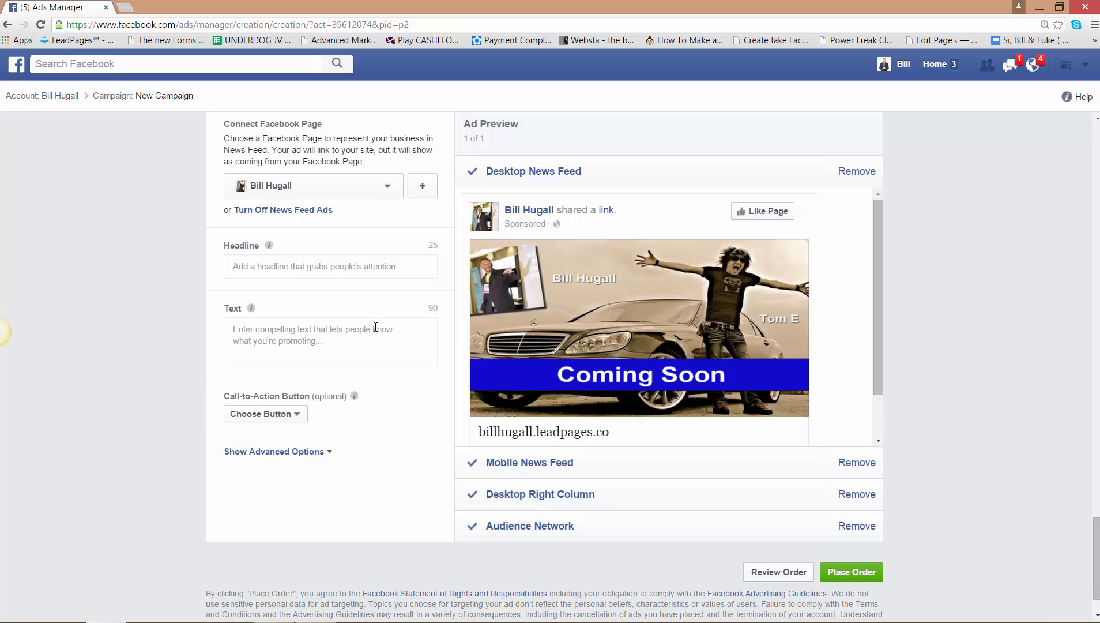
left_click(342, 270)
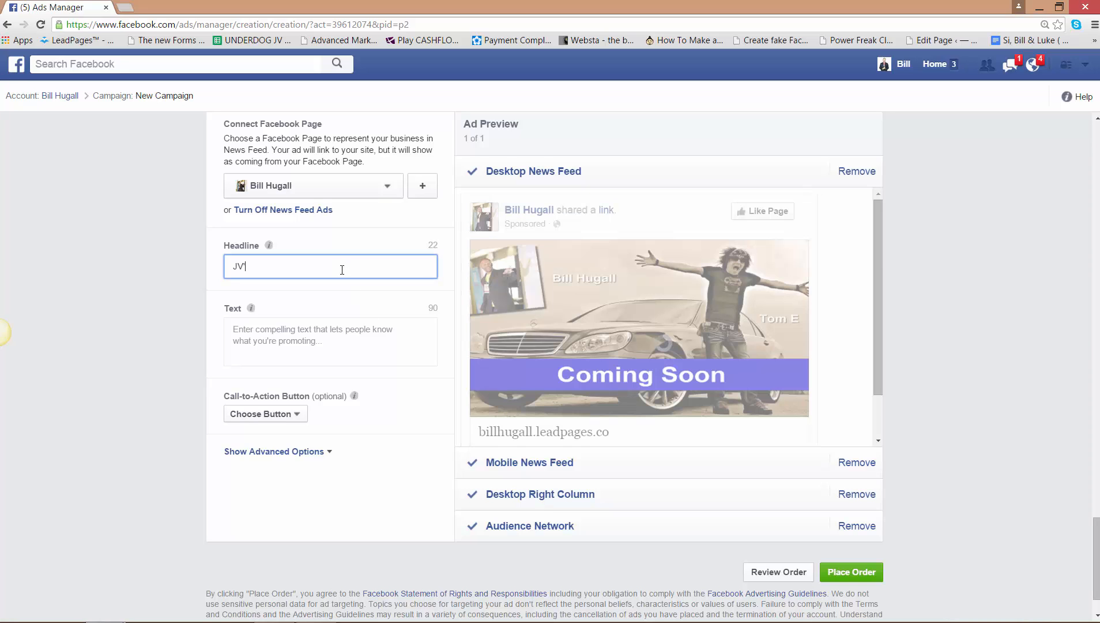
key("BackSpace")
type("An")
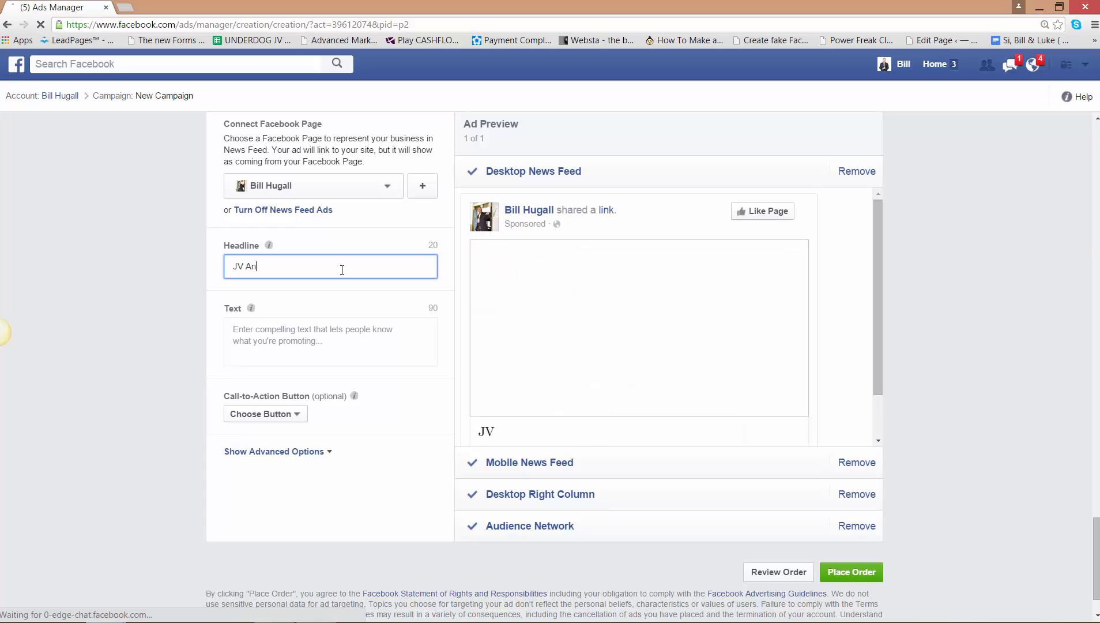
type("d Affiliat")
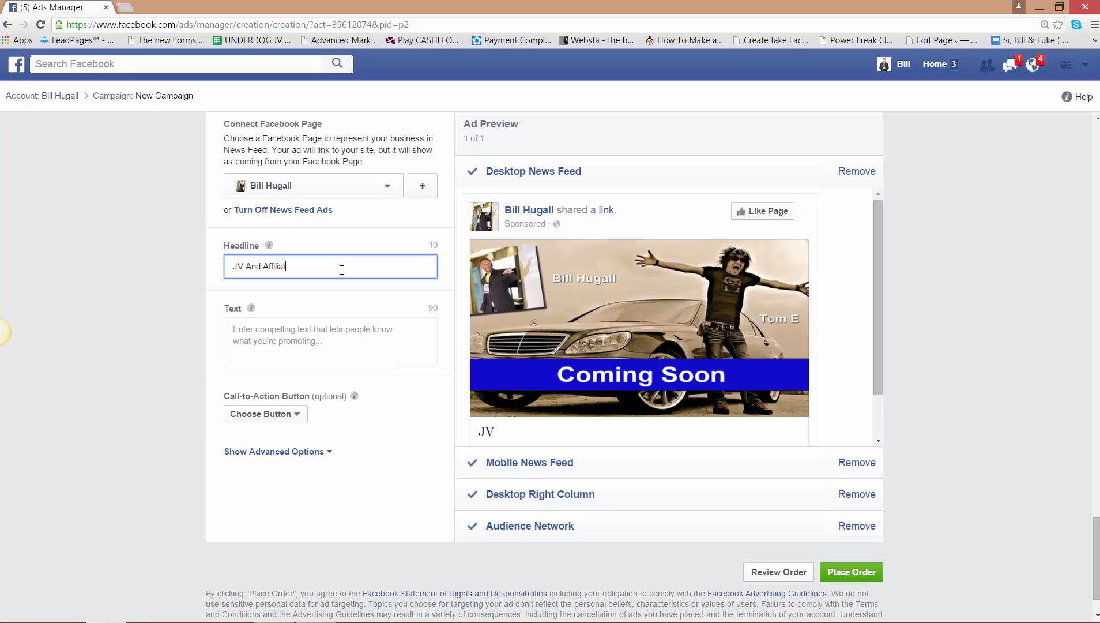
type("e INVITE!")
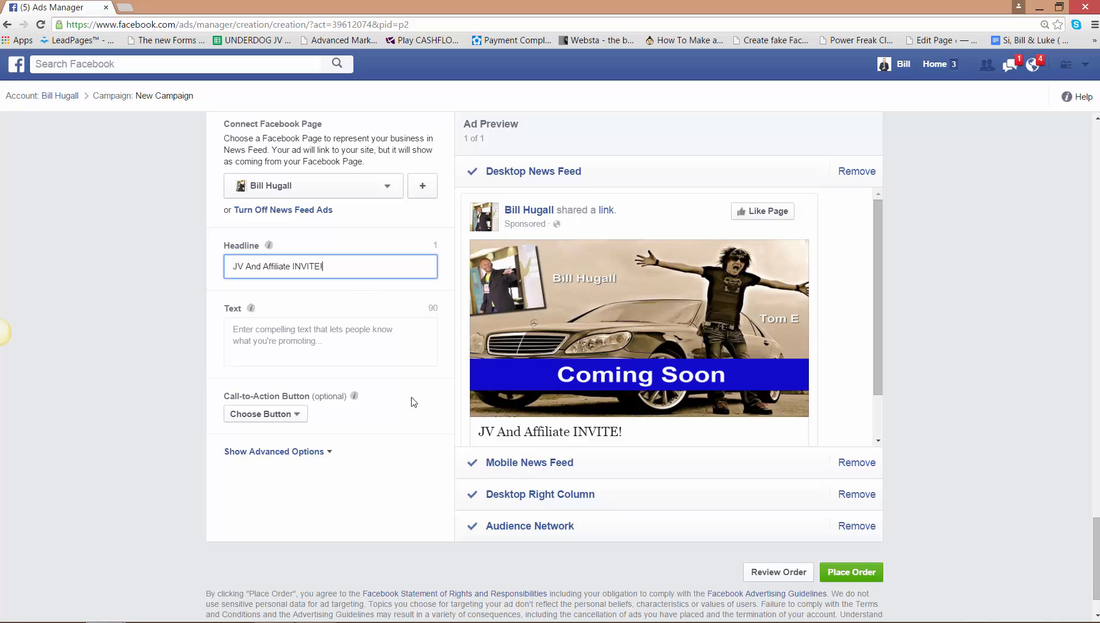
- Enter "History says you are in for massive EPC's and 100% commissions!" as the ad's text
left_click(330, 344)
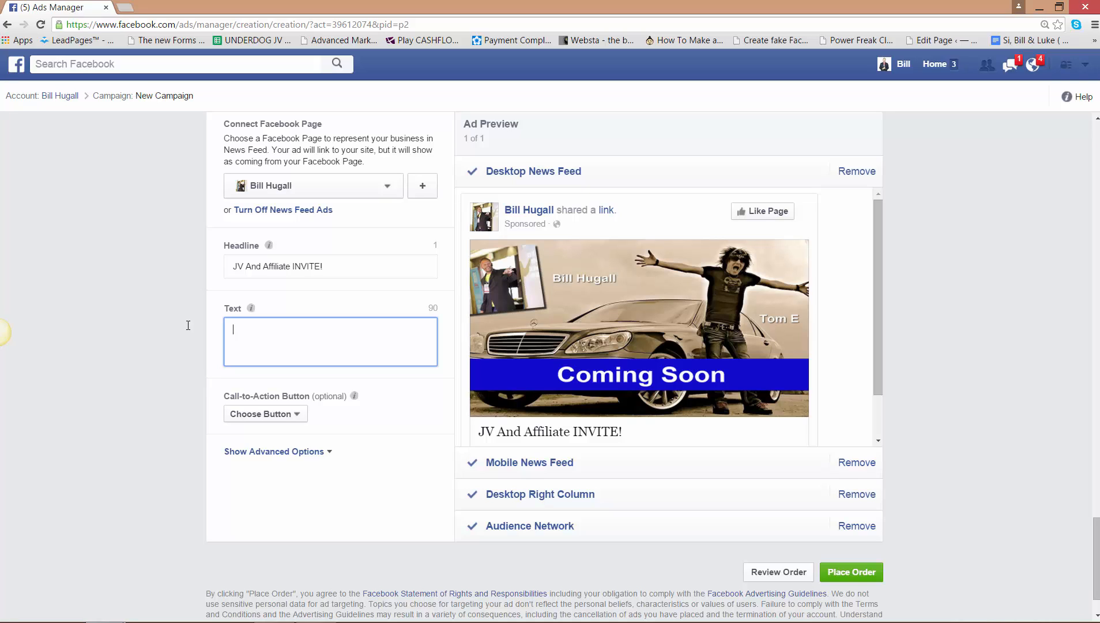
type("Hist")
type("r")
key("BackSpace")
key("BackSpace")
key("BackSpace")
type("sto")
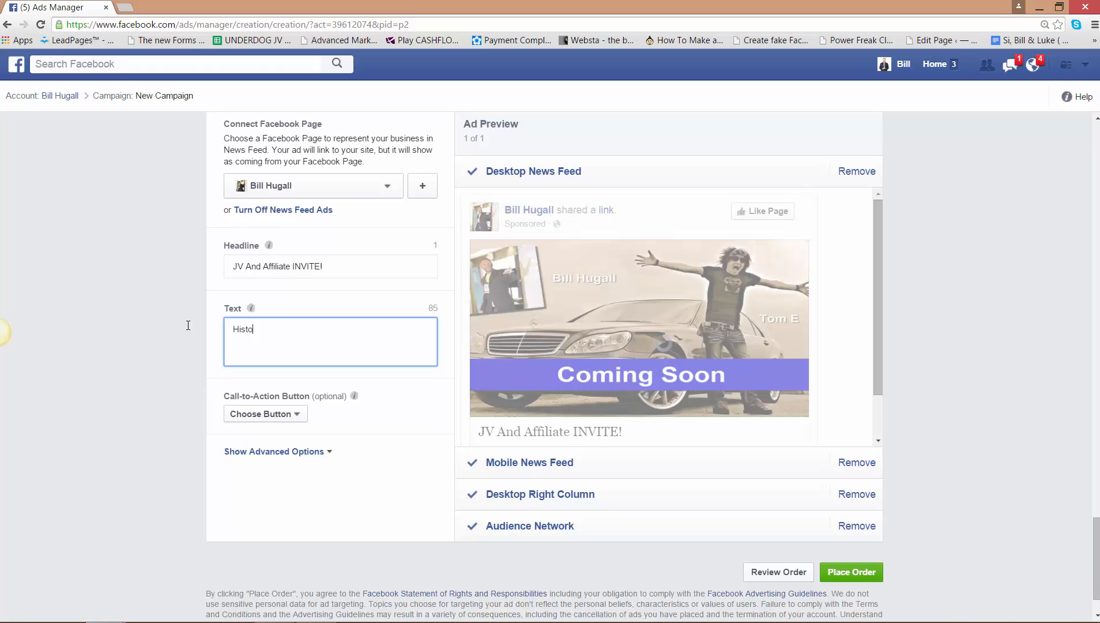
type("ry says yo")
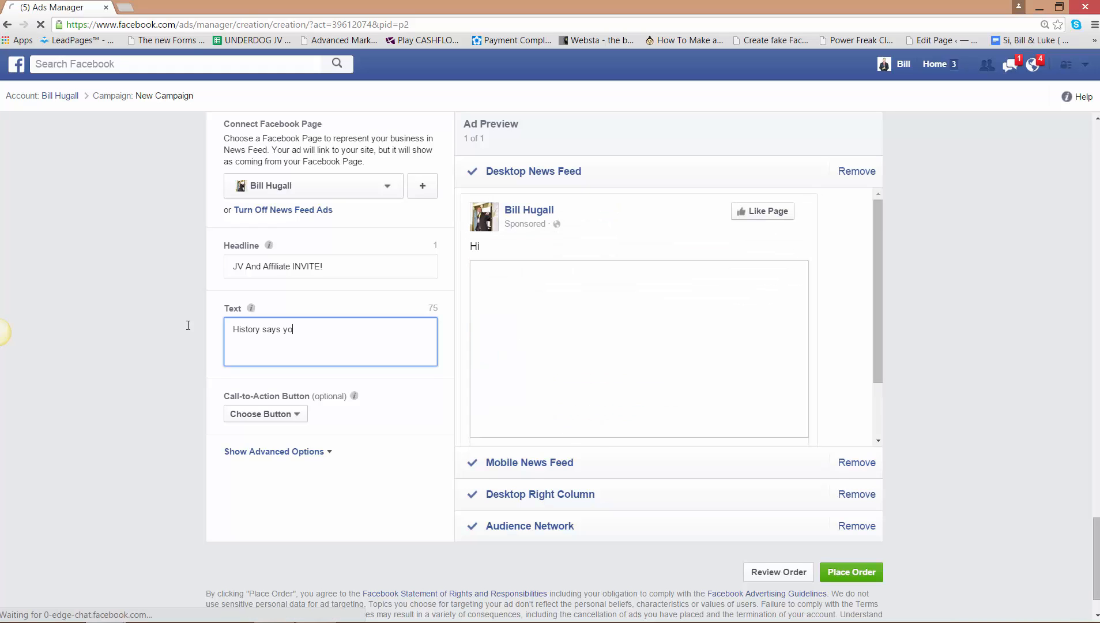
type("u are in for ")
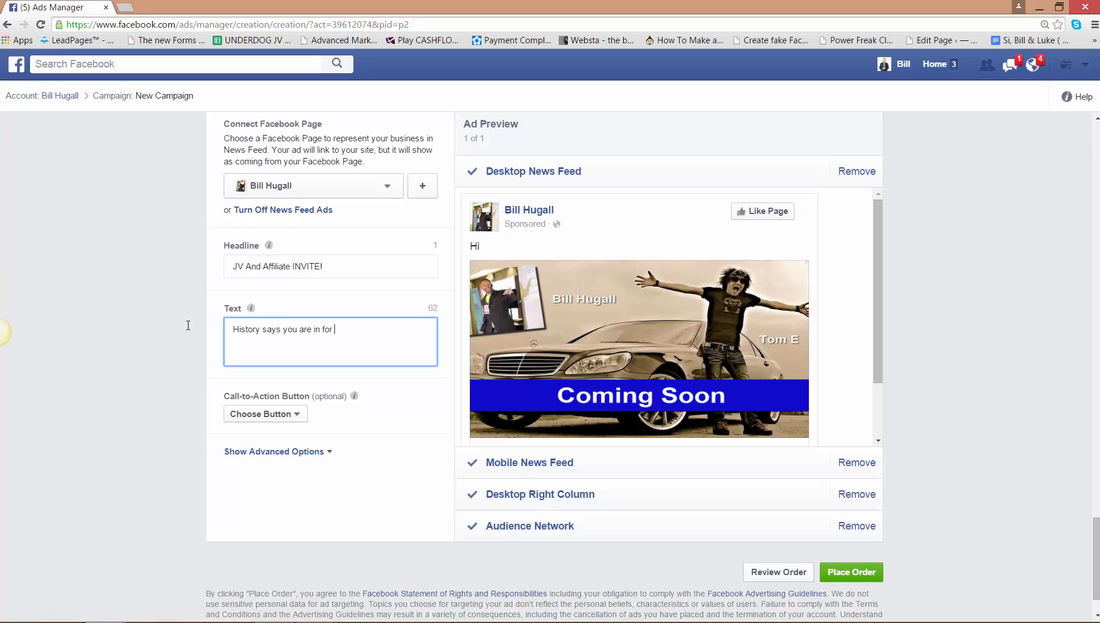
type("massive EPC's ")
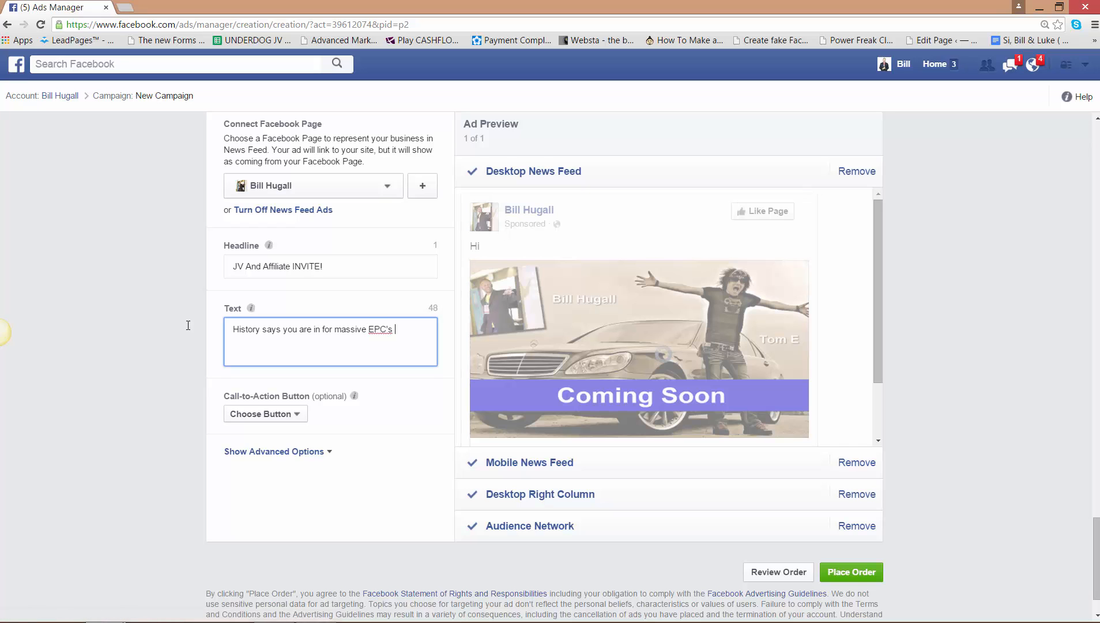
type("and 100%")
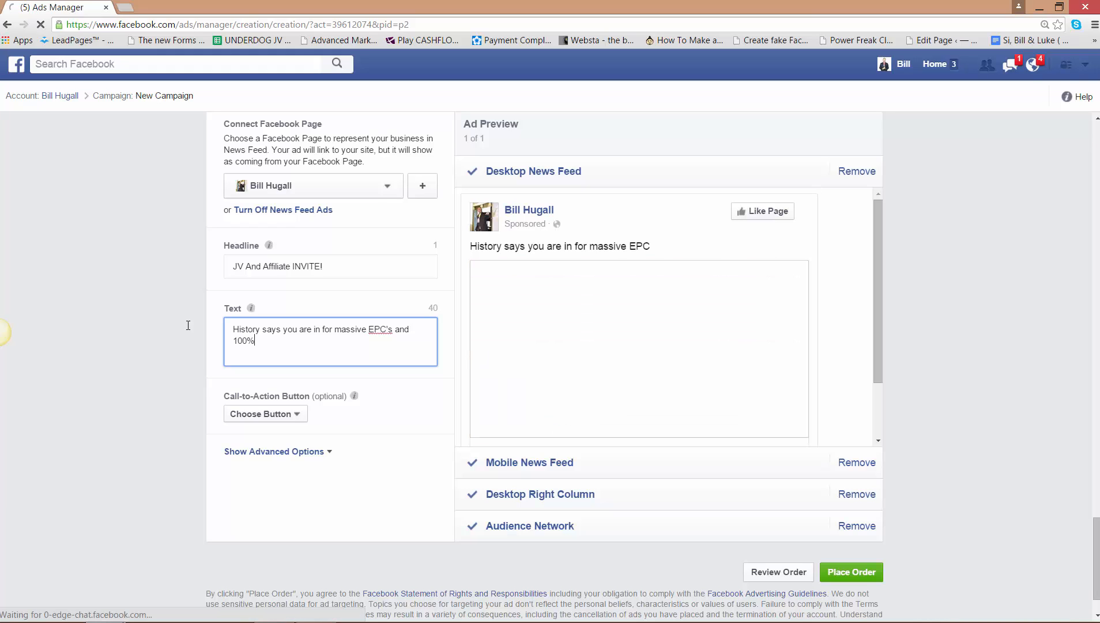
type(" commission")
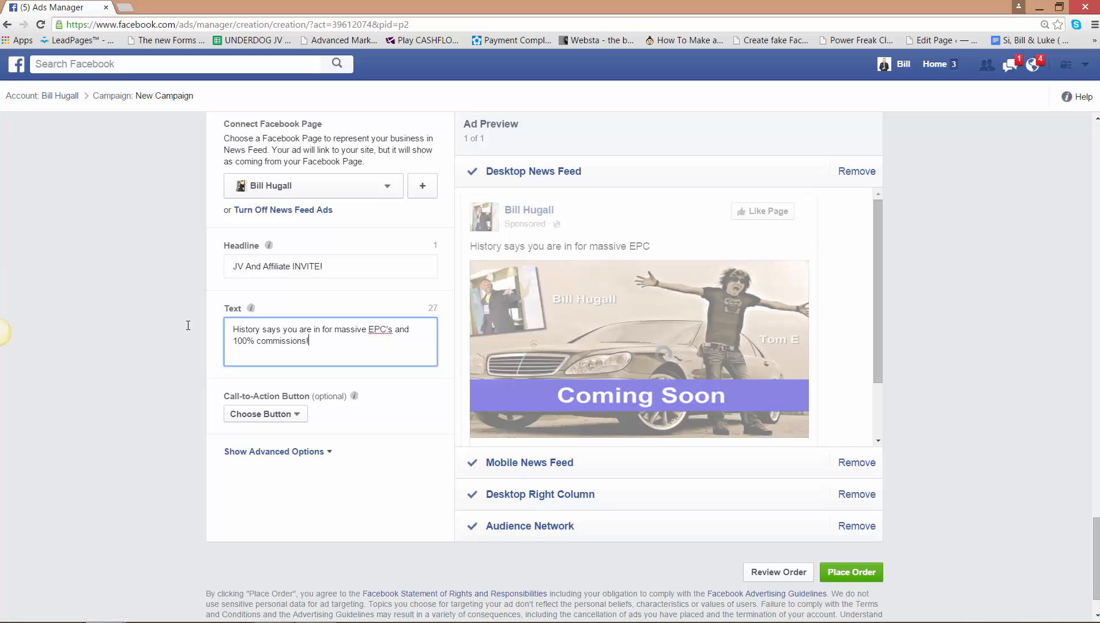
type("s! Click her")
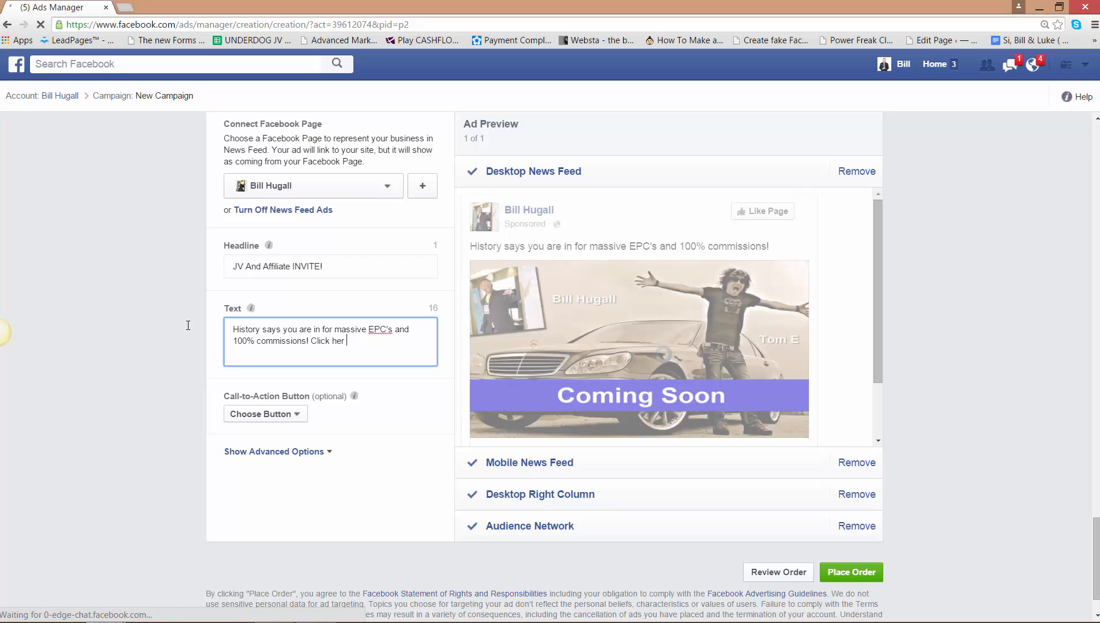
type("e to le")
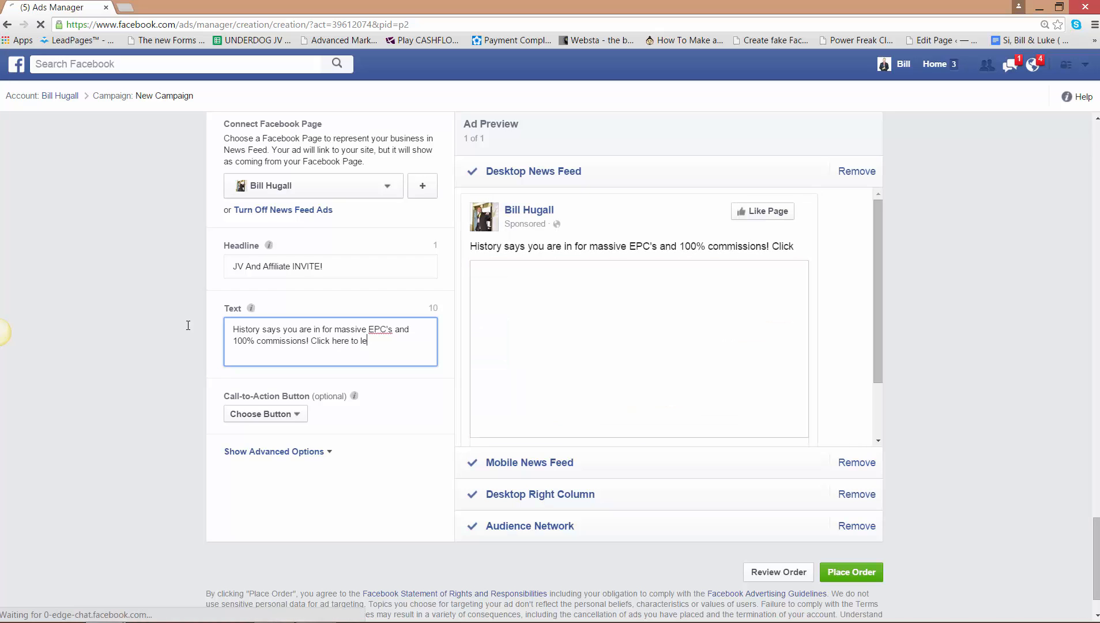
type("arn how")
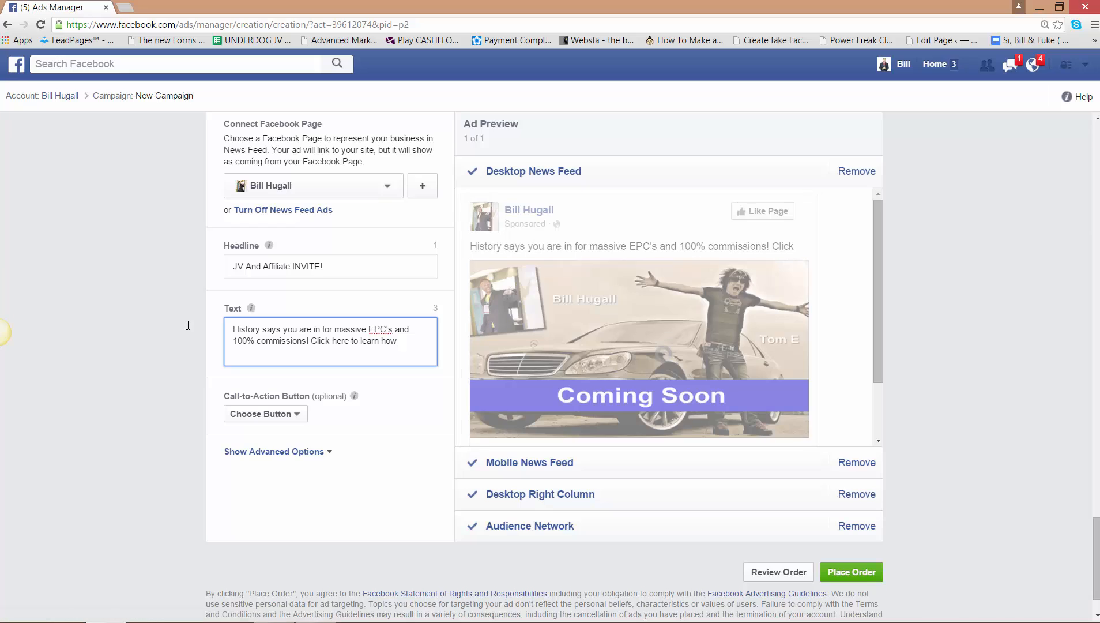
- Add "Click here to learn how" to the end of the ad text, and shorten it to "Click here"
key("BackSpace")
key("BackSpace")
key("BackSpace")
key("BackSpace")
key("BackSpace")
key("BackSpace")
key("BackSpace")
key("BackSpace")
key("BackSpace")
key("BackSpace")
key("BackSpace")
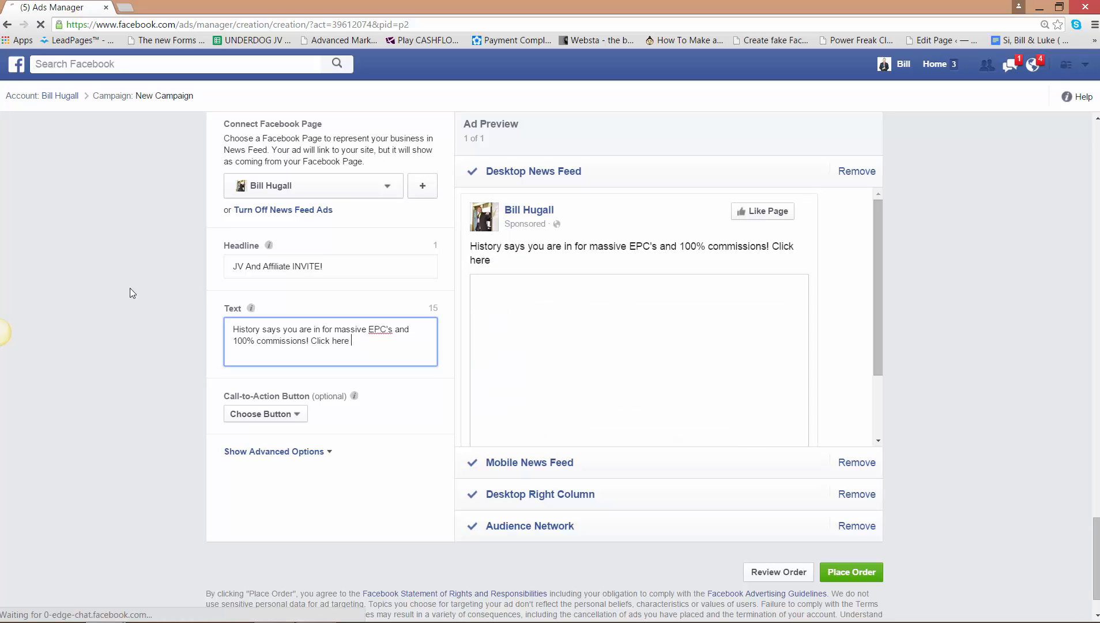
- Contract "you are" to "you're" in the ad text
left_click(305, 330)
key("BackSpace")
key("BackSpace")
type("'")
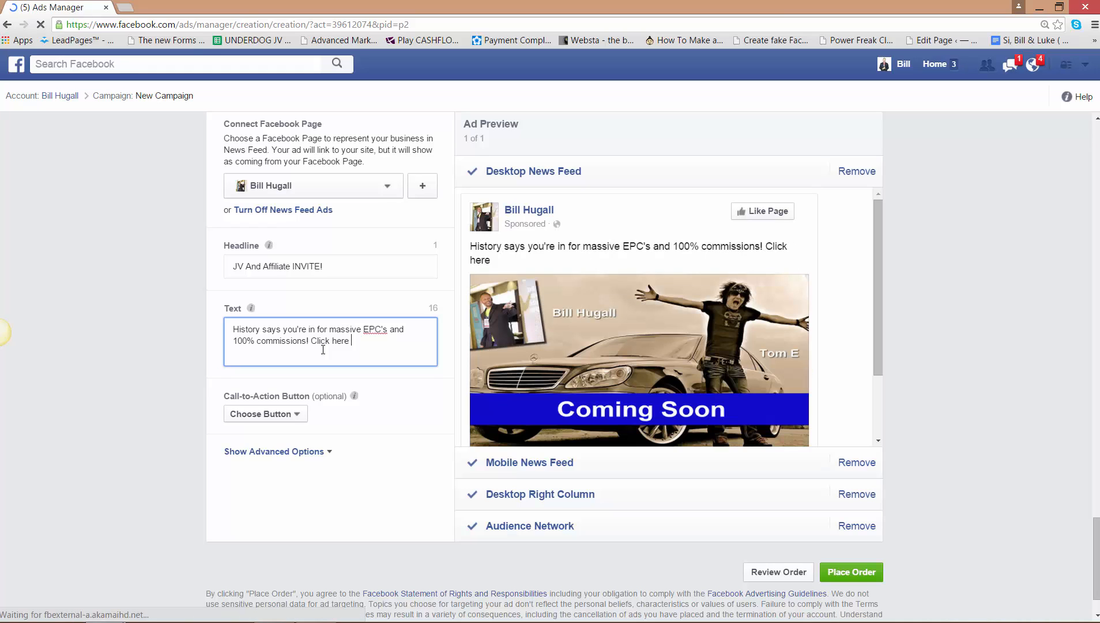
- Replace "Click here" in the ad text with "Learn why ur Customers will love it"
key("BackSpace")
key("BackSpace")
key("BackSpace")
key("BackSpace")
key("BackSpace")
key("BackSpace")
key("BackSpace")
key("BackSpace")
key("BackSpace")
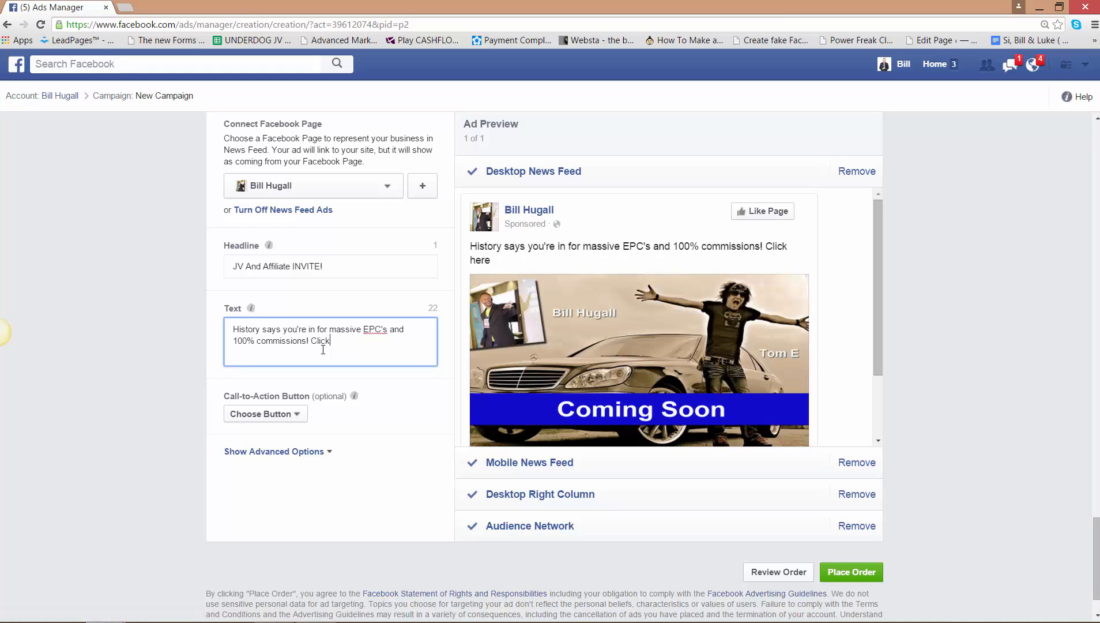
key("BackSpace")
type("Learn why")
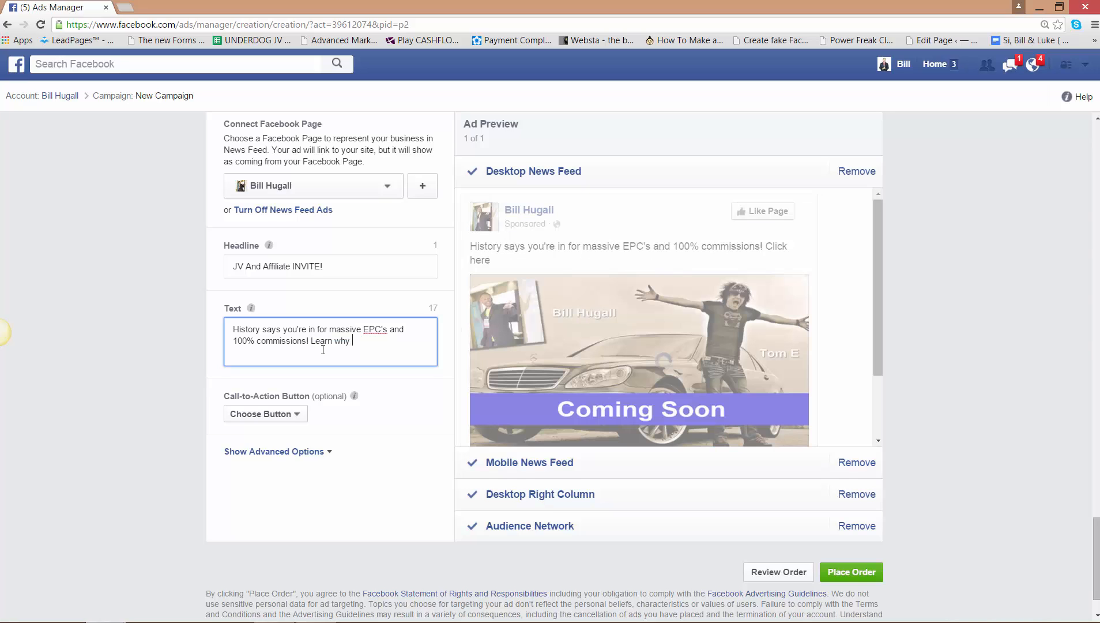
type(" ur Customers will love it")
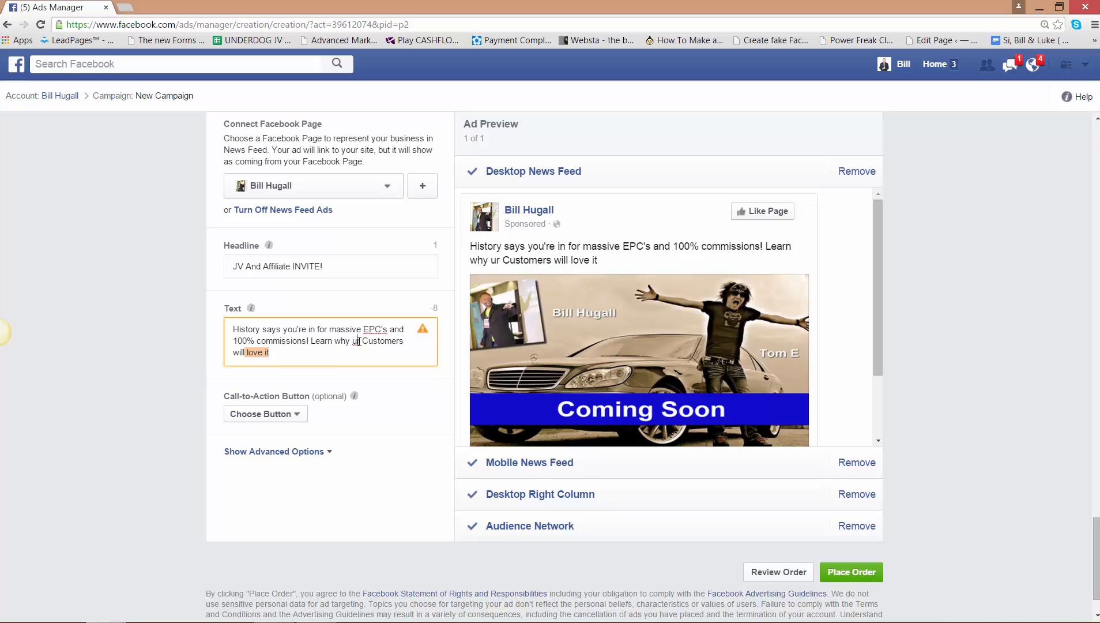
- Try to shorten the ad text's closing sentence by removing "ur" and the surplus spaces and retyping "Learn"
key("BackSpace")
key("Delete")
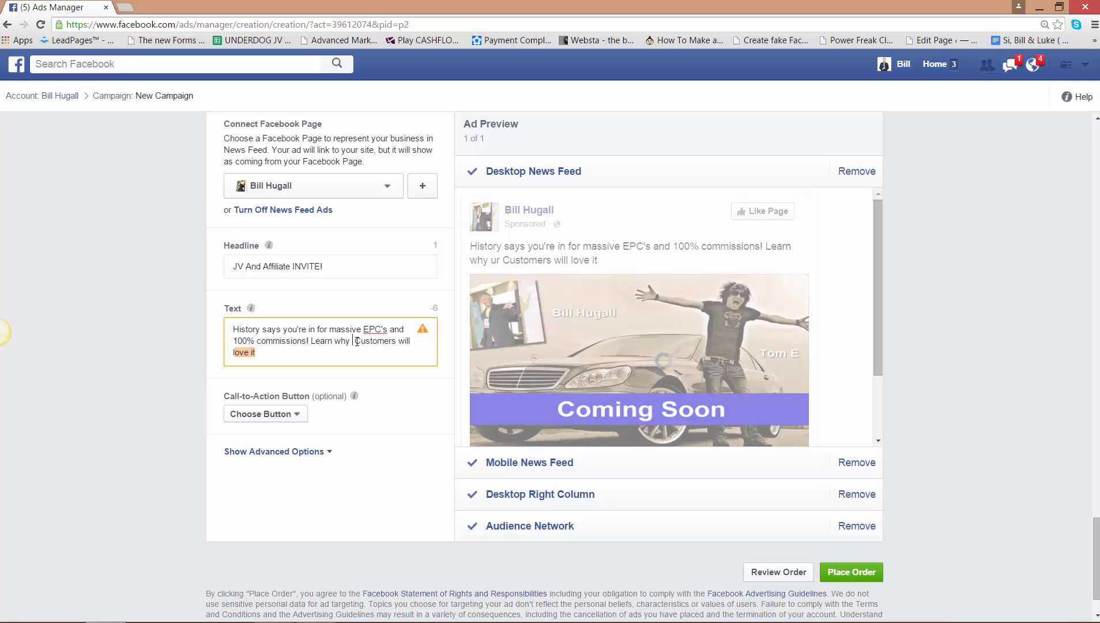
key("BackSpace")
key("BackSpace")
key("BackSpace")
key("BackSpace")
key("BackSpace")
key("BackSpace")
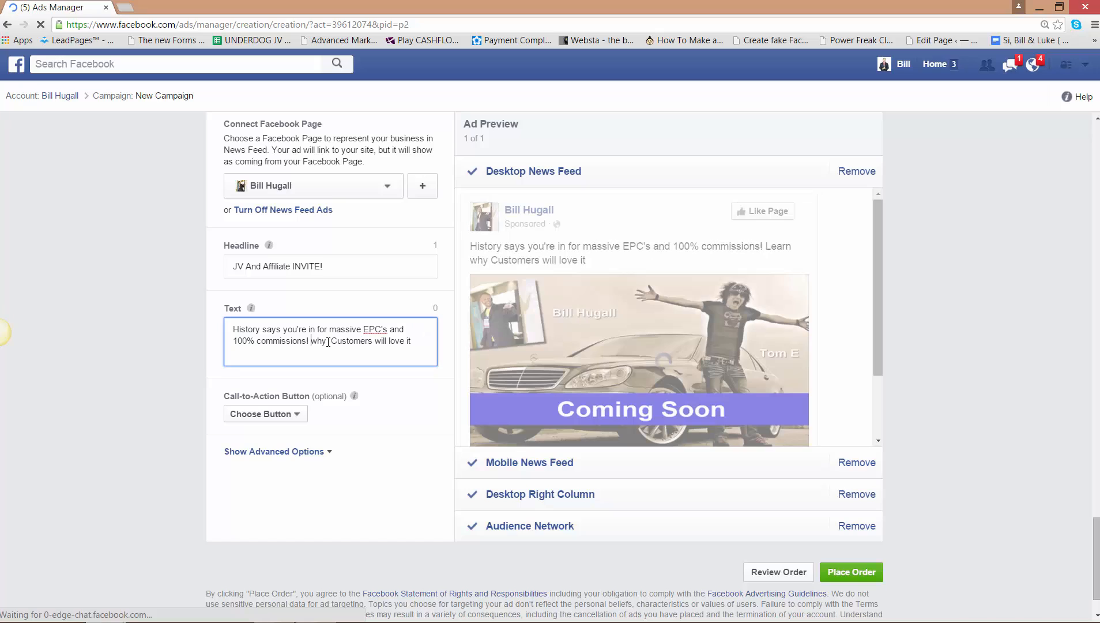
type("Lea")
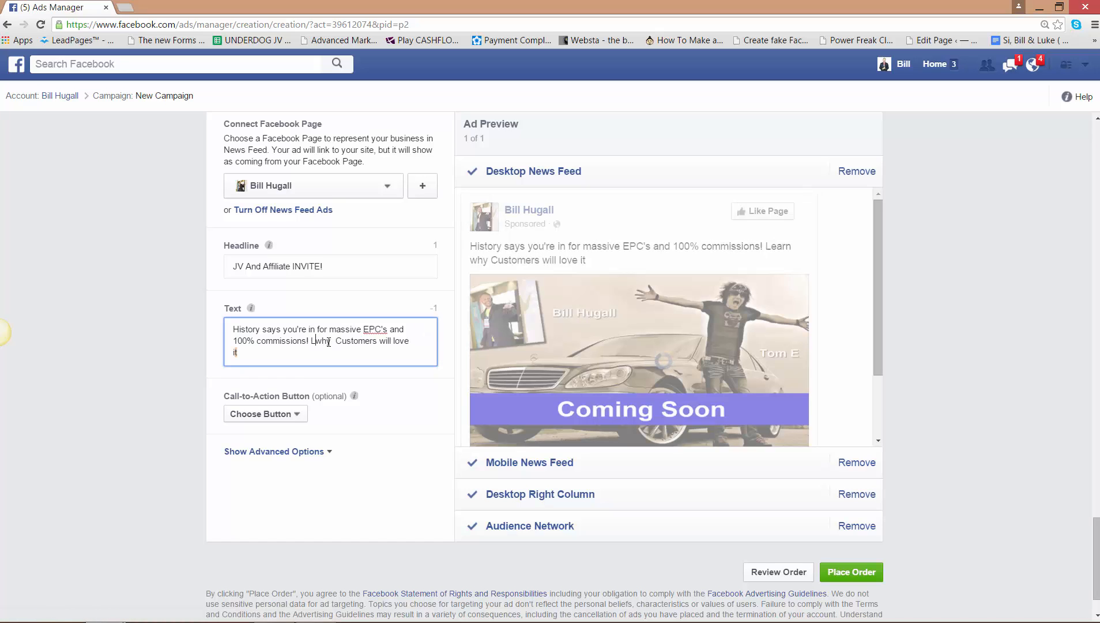
type("rn")
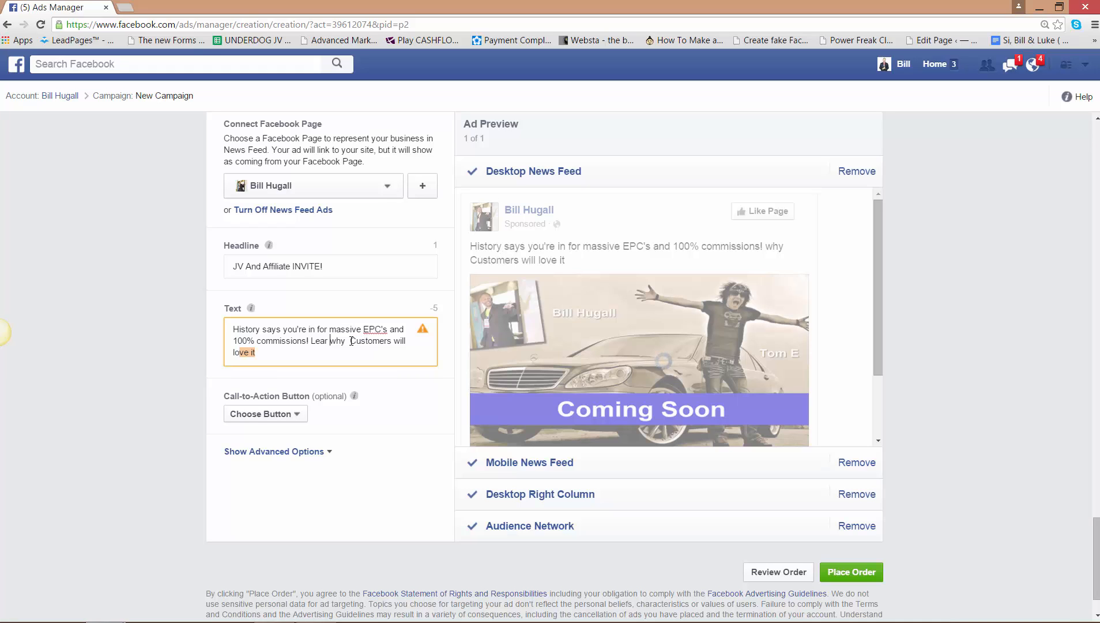
left_click(350, 341)
key("BackSpace")
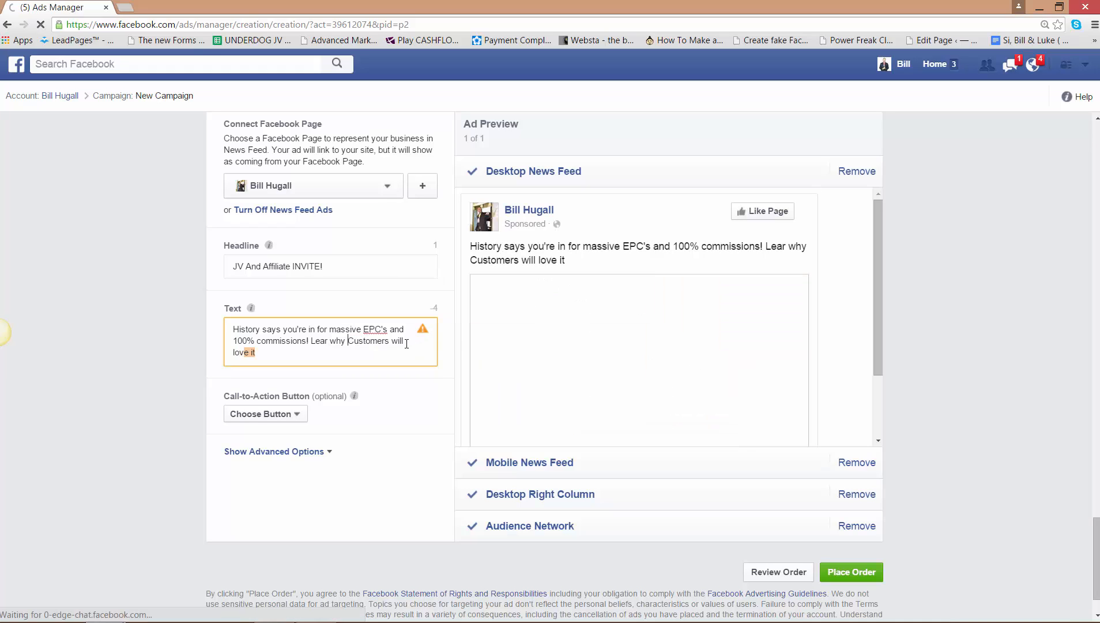
left_click(407, 344)
key("Delete")
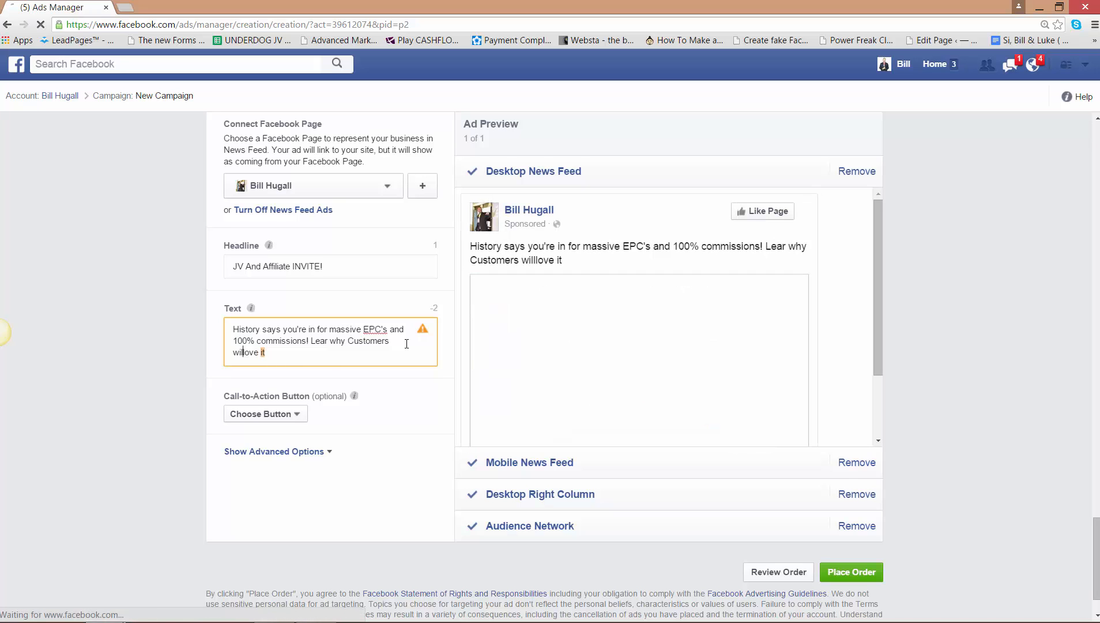
- Replace the sentence after "100% commissions!" in the ad text with "Your customers will love it"
key("BackSpace")
key("BackSpace")
key("BackSpace")
key("BackSpace")
key("BackSpace")
key("BackSpace")
key("BackSpace")
key("BackSpace")
key("BackSpace")
key("BackSpace")
key("BackSpace")
key("BackSpace")
key("BackSpace")
key("BackSpace")
key("BackSpace")
key("BackSpace")
key("BackSpace")
key("BackSpace")
key("BackSpace")
key("BackSpace")
key("BackSpace")
key("BackSpace")
key("BackSpace")
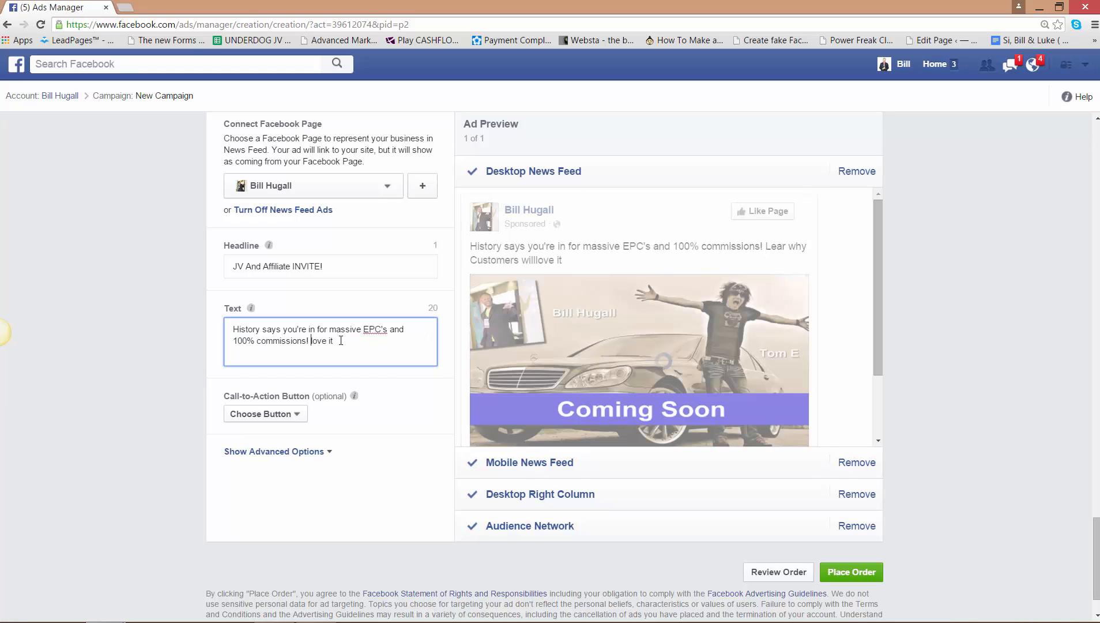
left_click(341, 340)
key("BackSpace")
key("BackSpace")
key("BackSpace")
key("BackSpace")
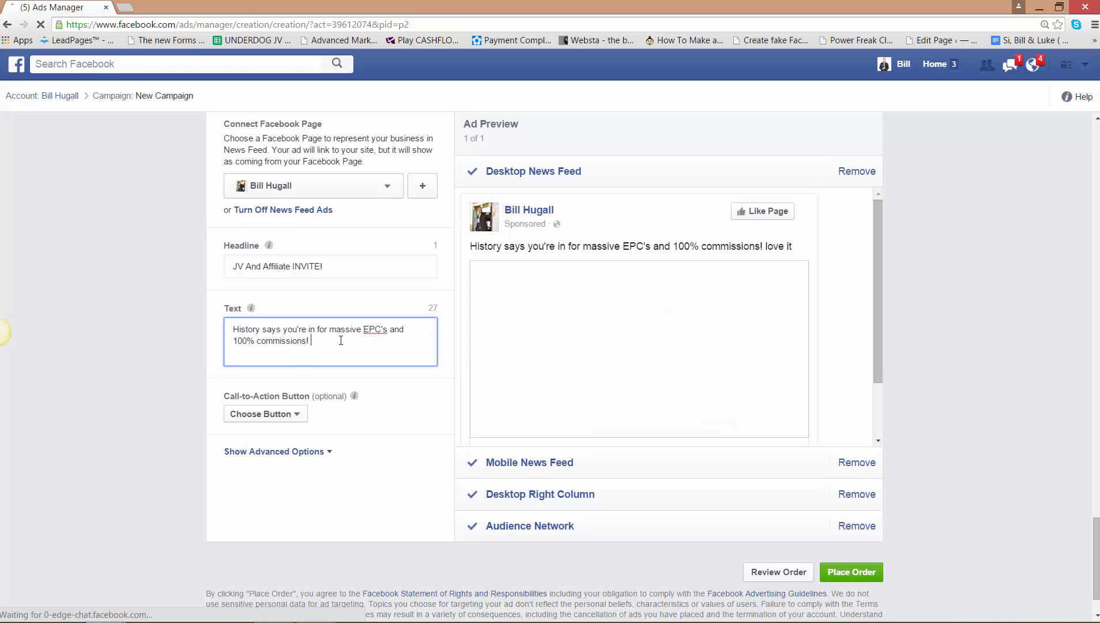
type("Your customer")
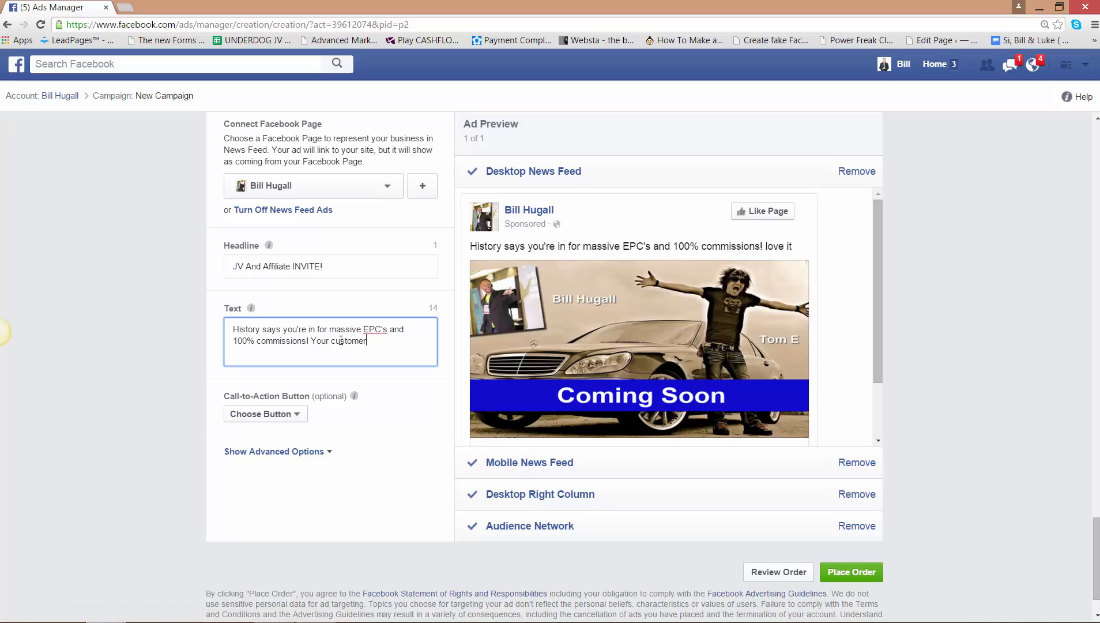
type("s will love it!!")
key("BackSpace")
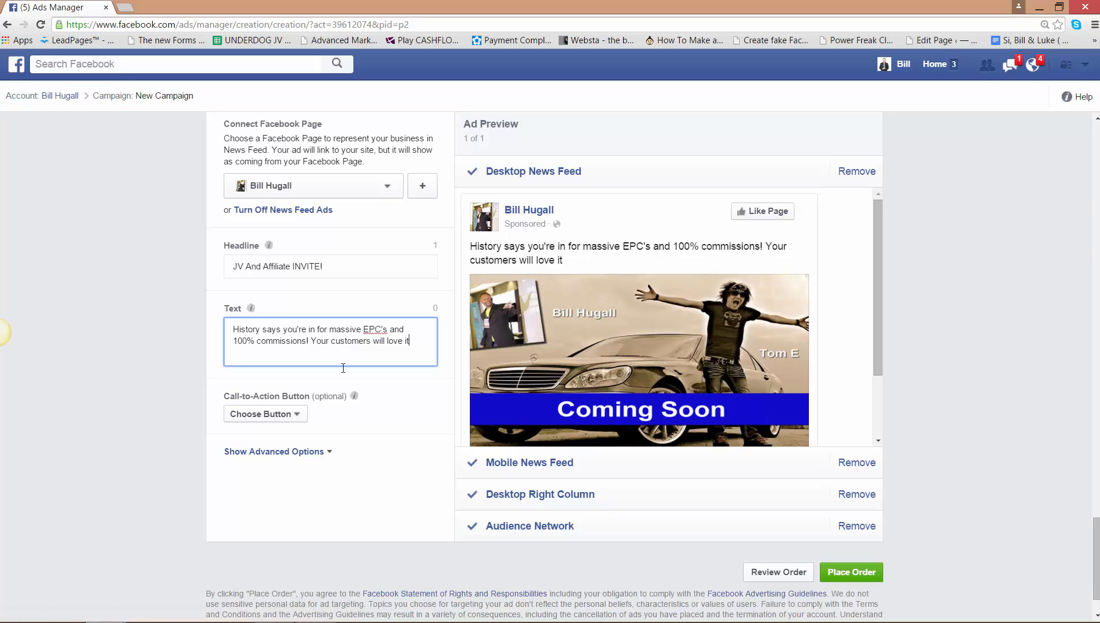
- Set the ad's call-to-action button to Sign Up and show the advanced options
left_click(297, 417)
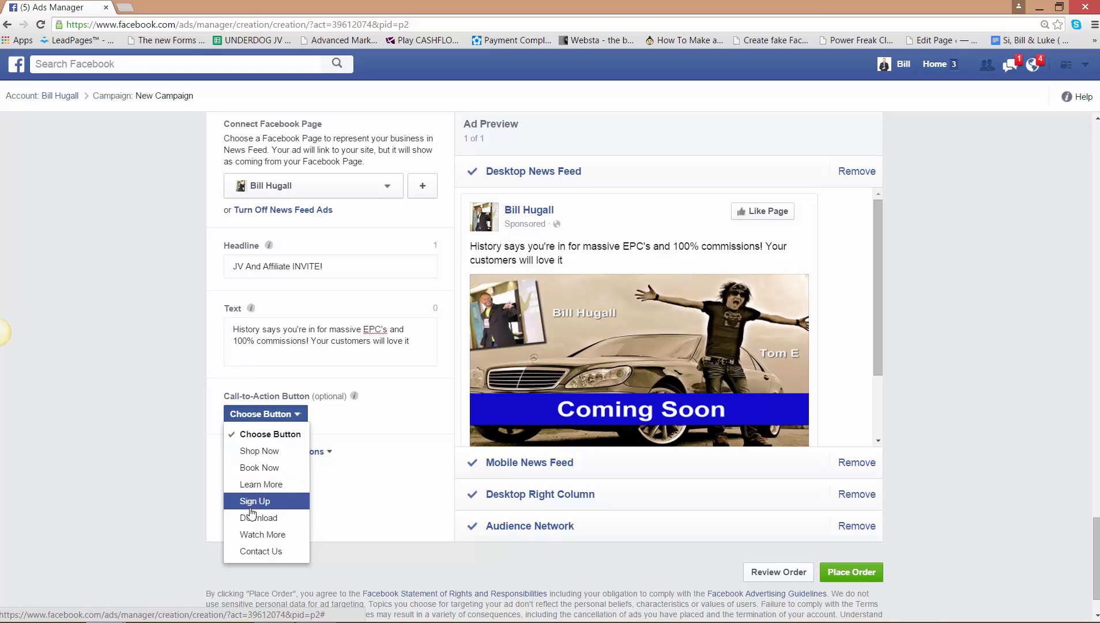
left_click(252, 501)
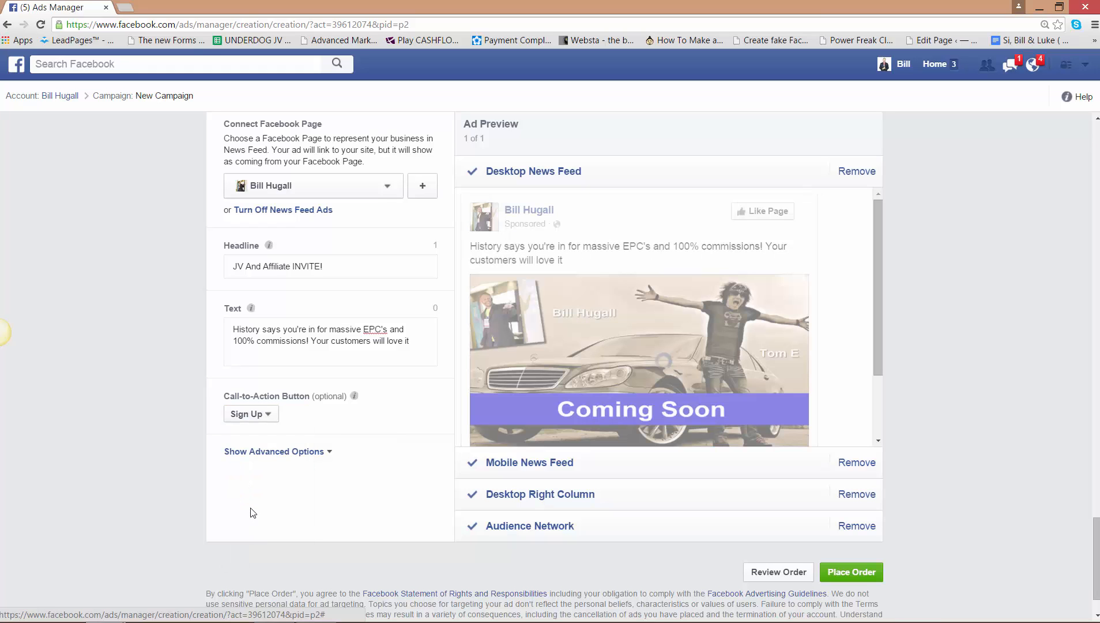
left_click(330, 453)
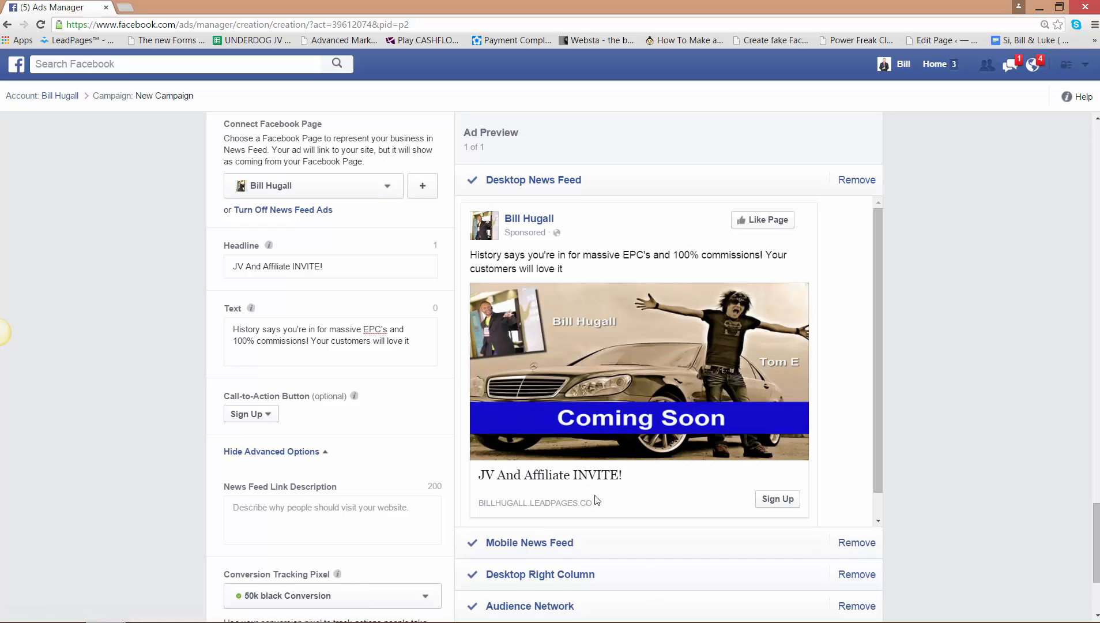
- Enter "This product is amazeballs! This is why your customer will love it." as the News Feed link description
left_click(290, 515)
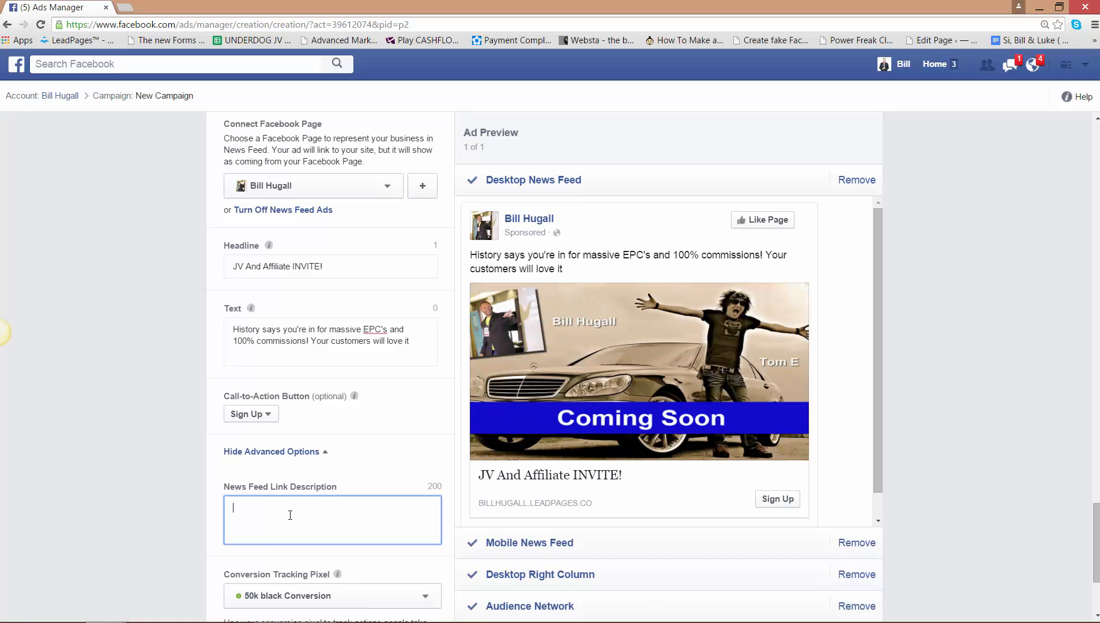
type("This product is amazeballs! Th")
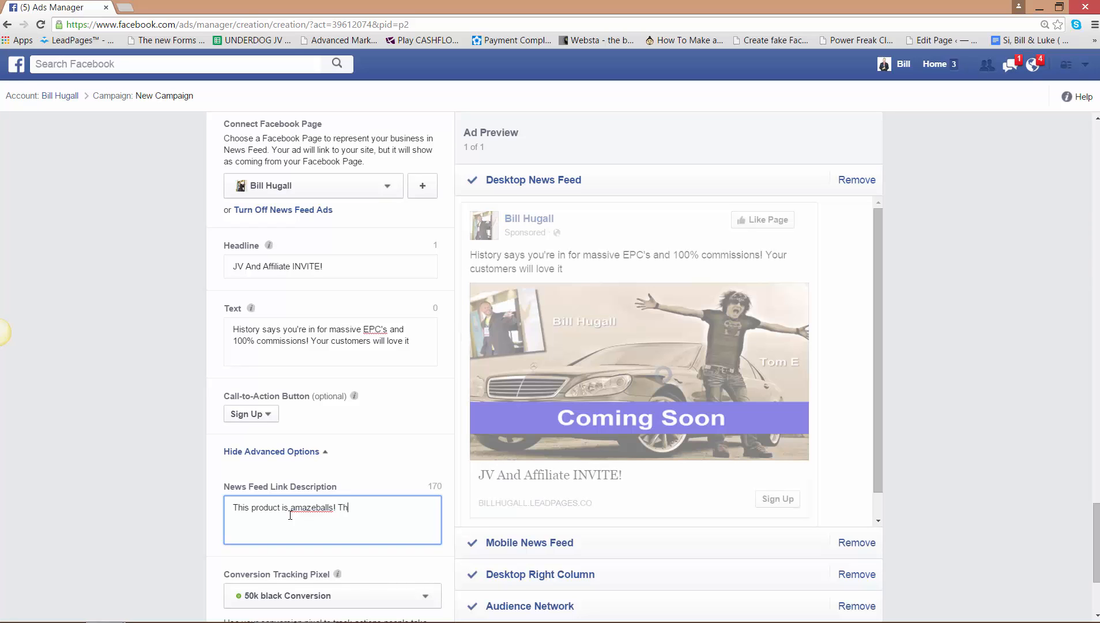
type("is is why your customer ")
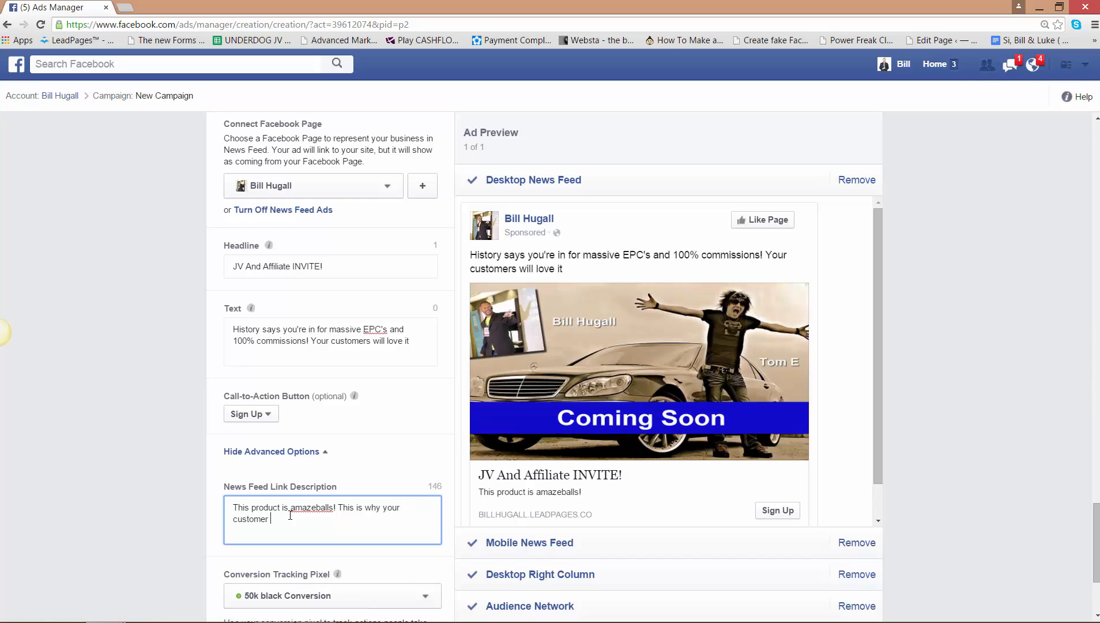
type("will love it...")
key("BackSpace")
type(".")
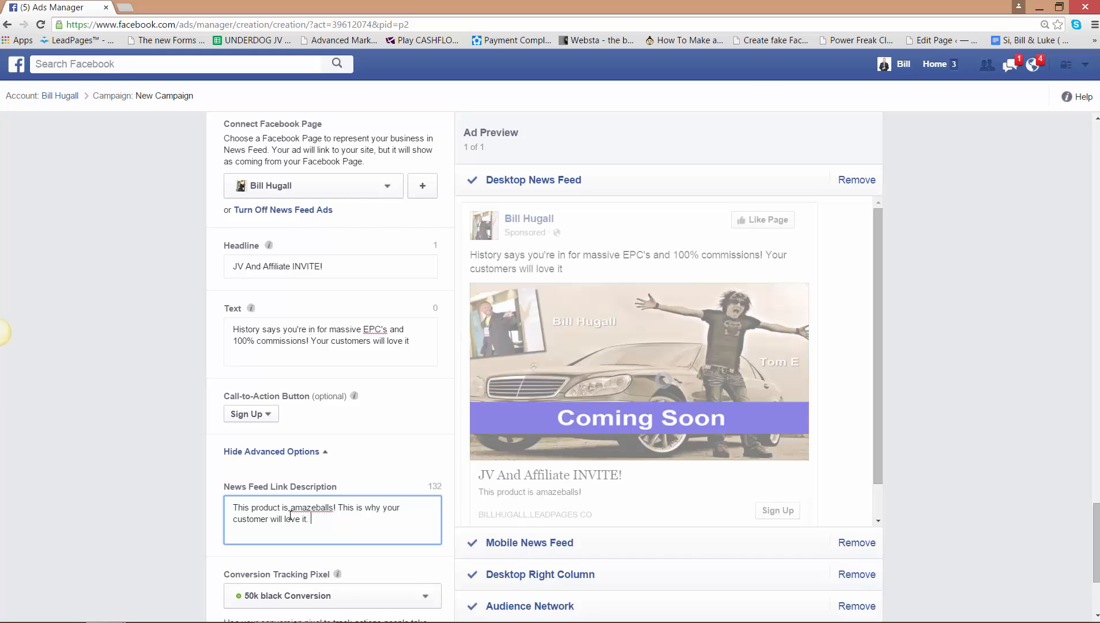
type(" inser")
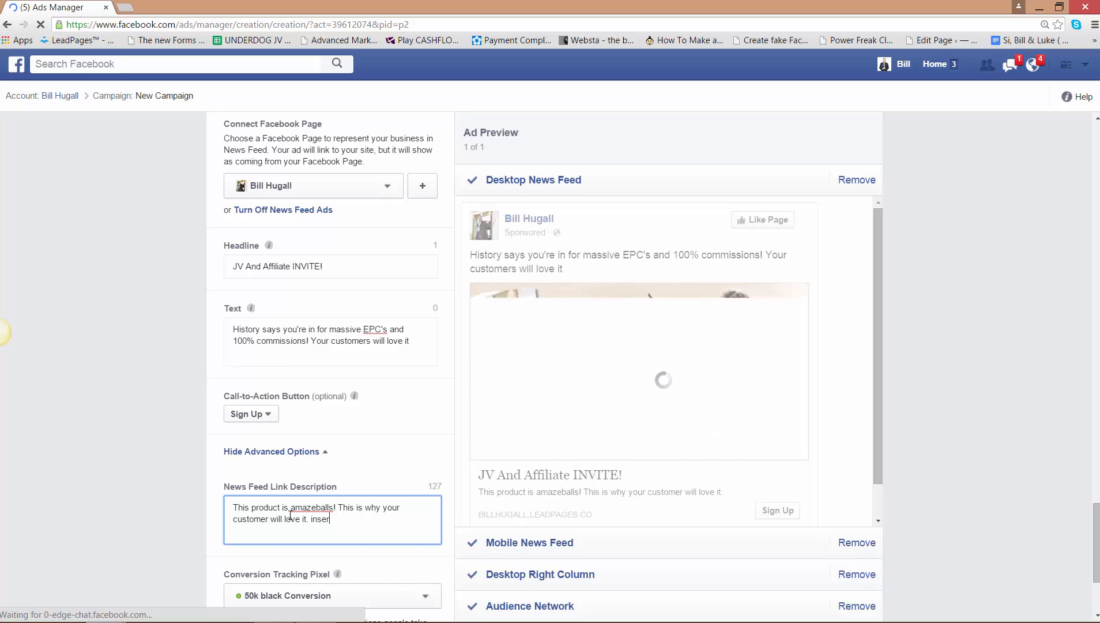
type("t ")
type("what's")
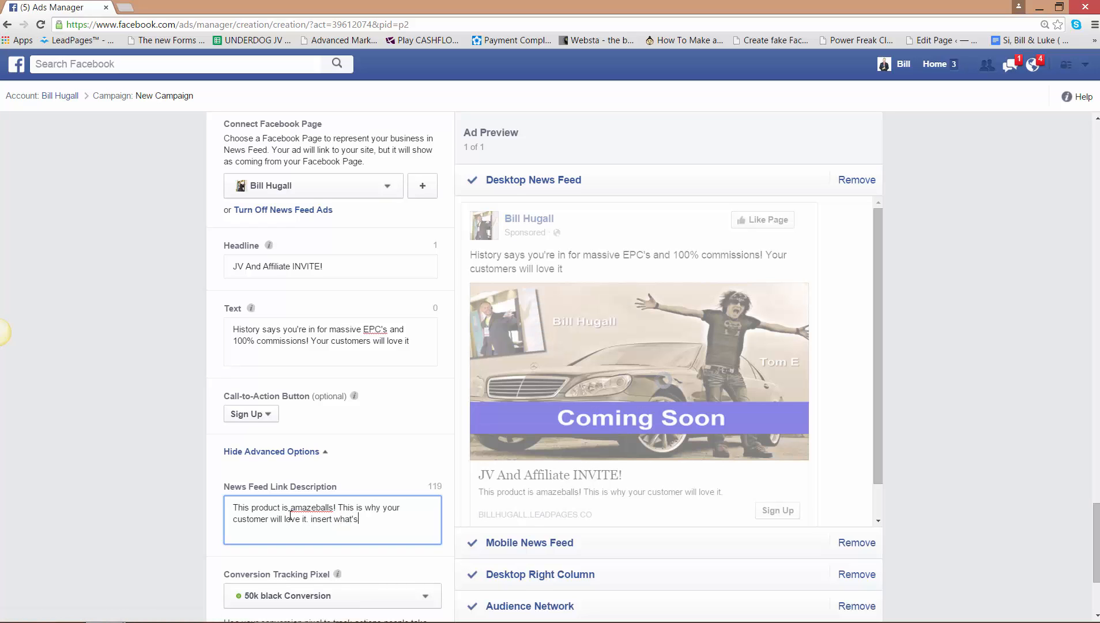
type(" in it for ")
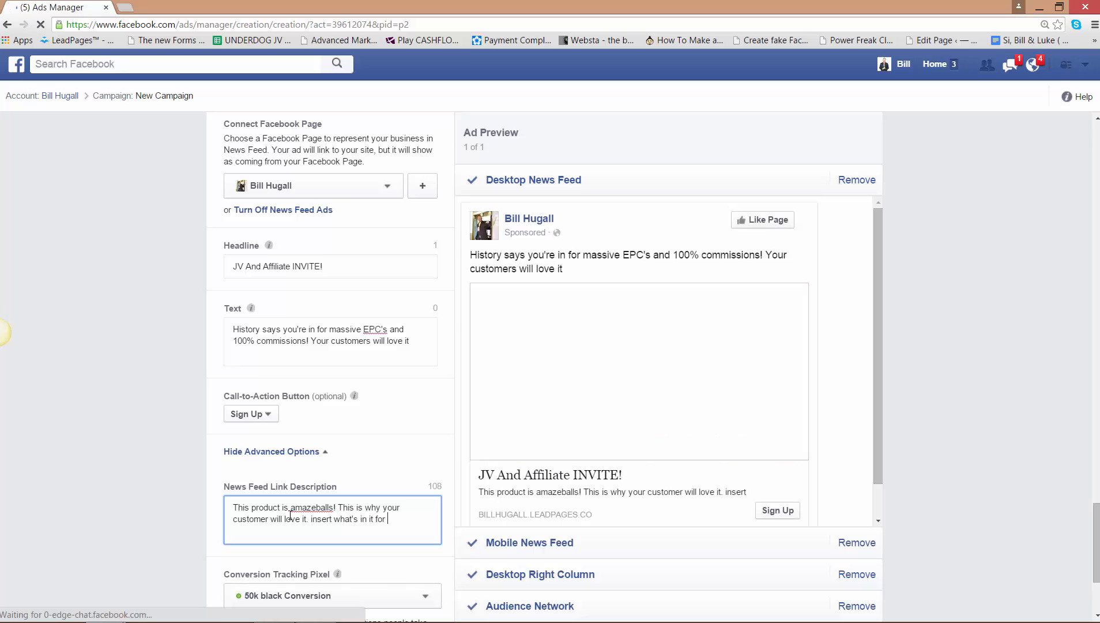
type("the cust")
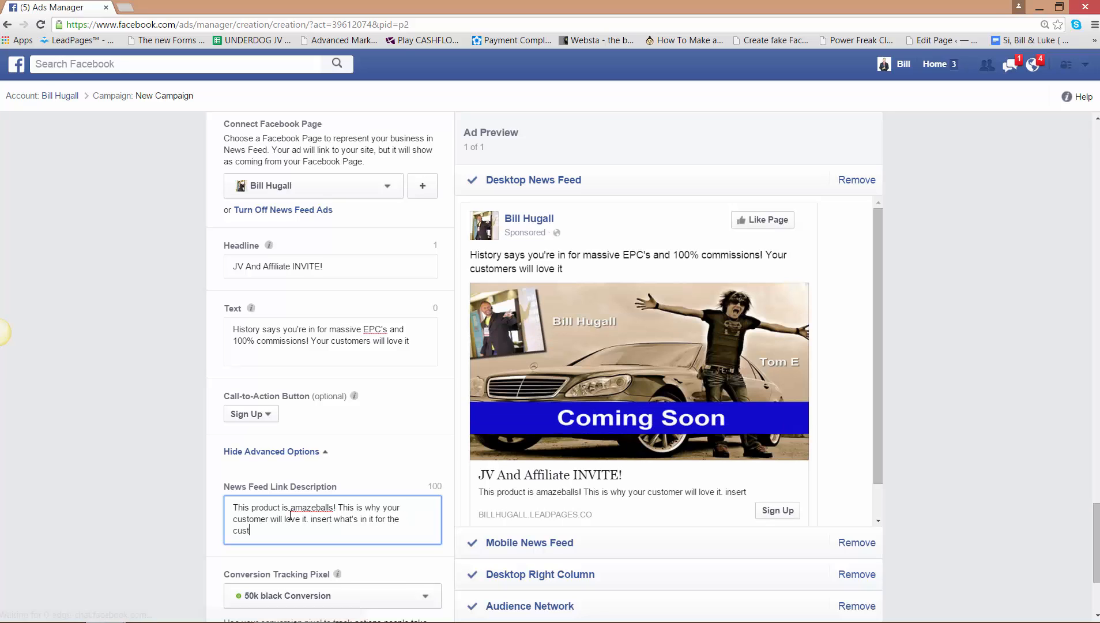
type("omer here")
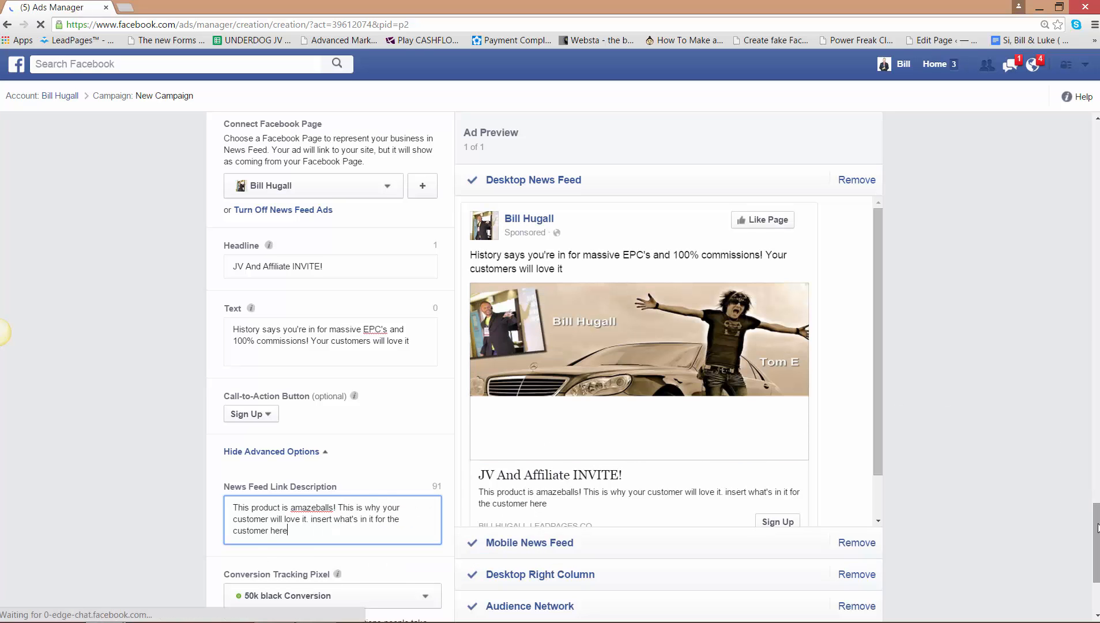
- Preview the ad in the Audience Network, Desktop Right Column and Mobile News Feed placements
scroll(1094, 553, "down", 3)
scroll(1094, 553, "up", 3)
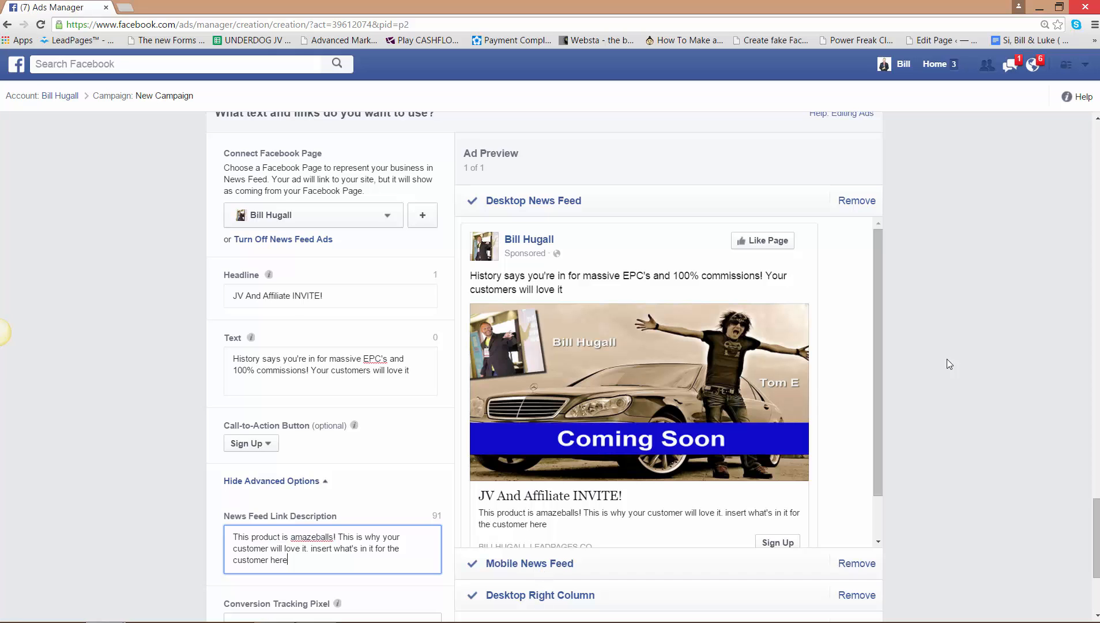
scroll(1096, 536, "down", 2)
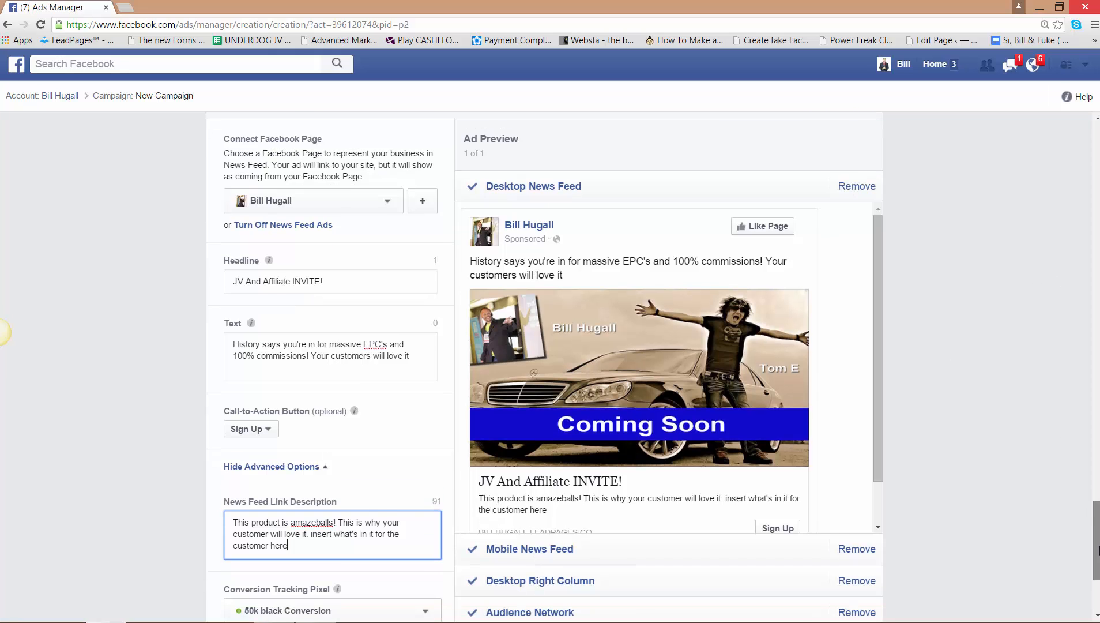
left_click(553, 548)
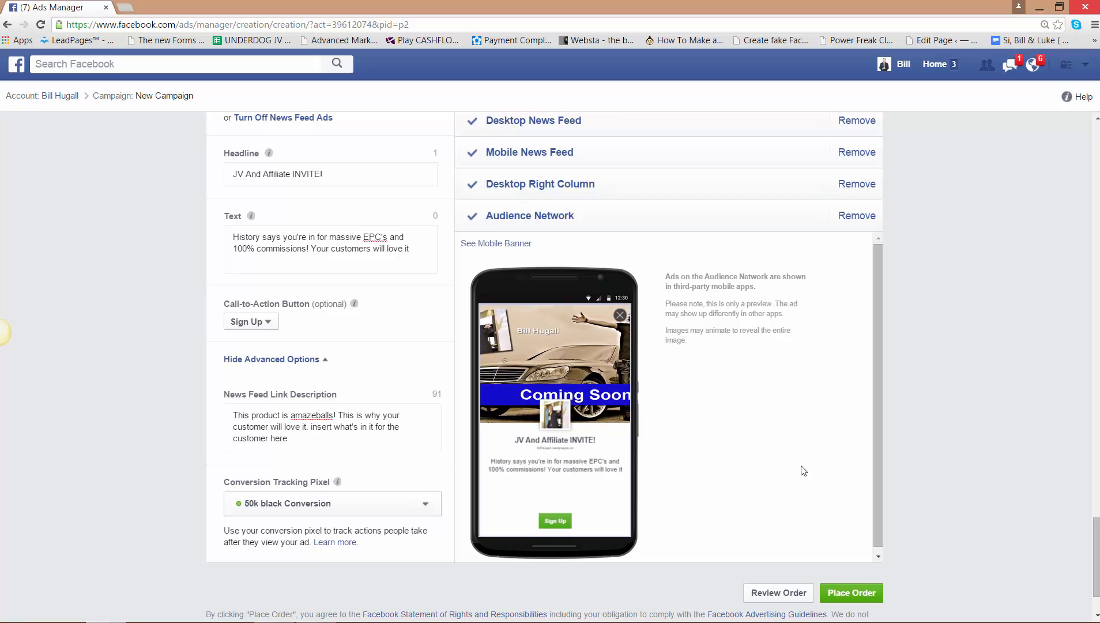
left_click(576, 185)
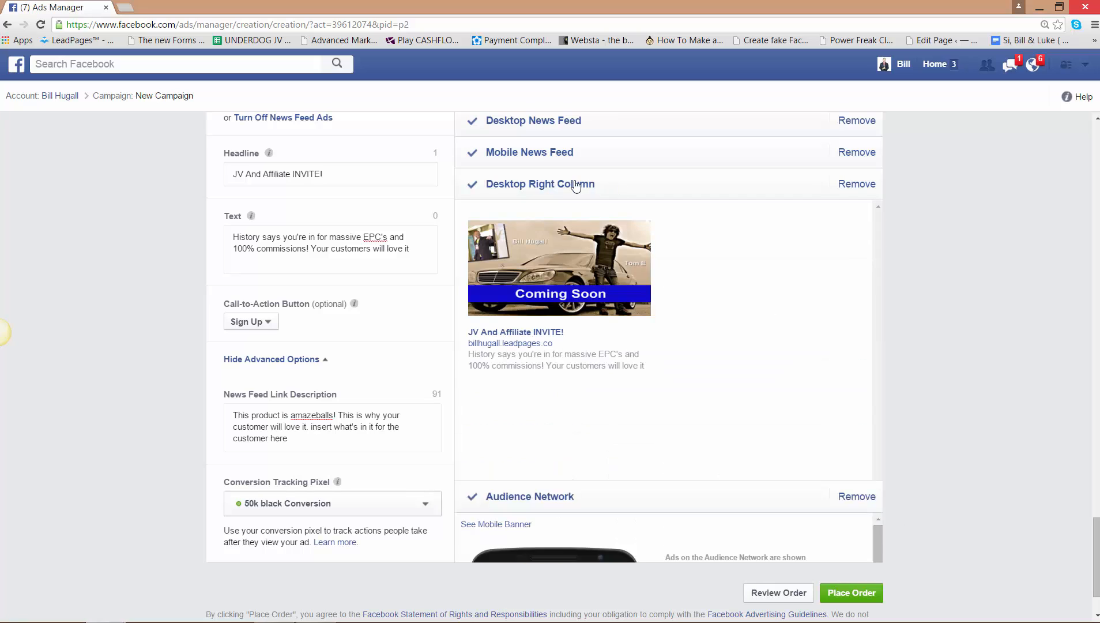
left_click(527, 157)
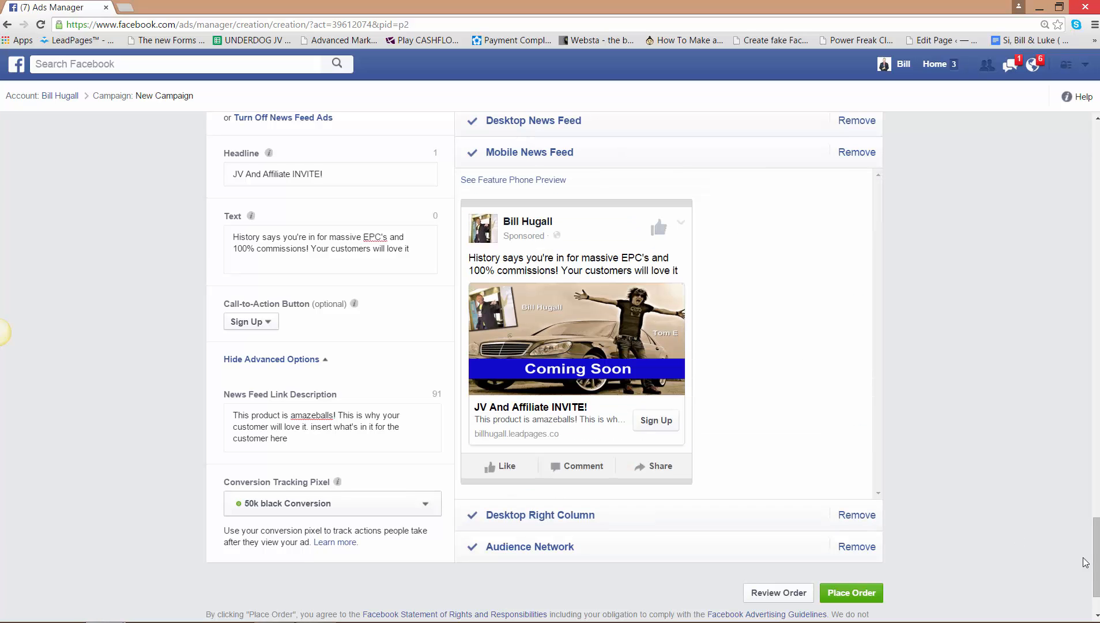
left_click_drag(1097, 567, 1090, 472)
scroll(1060, 525, "down", 10)
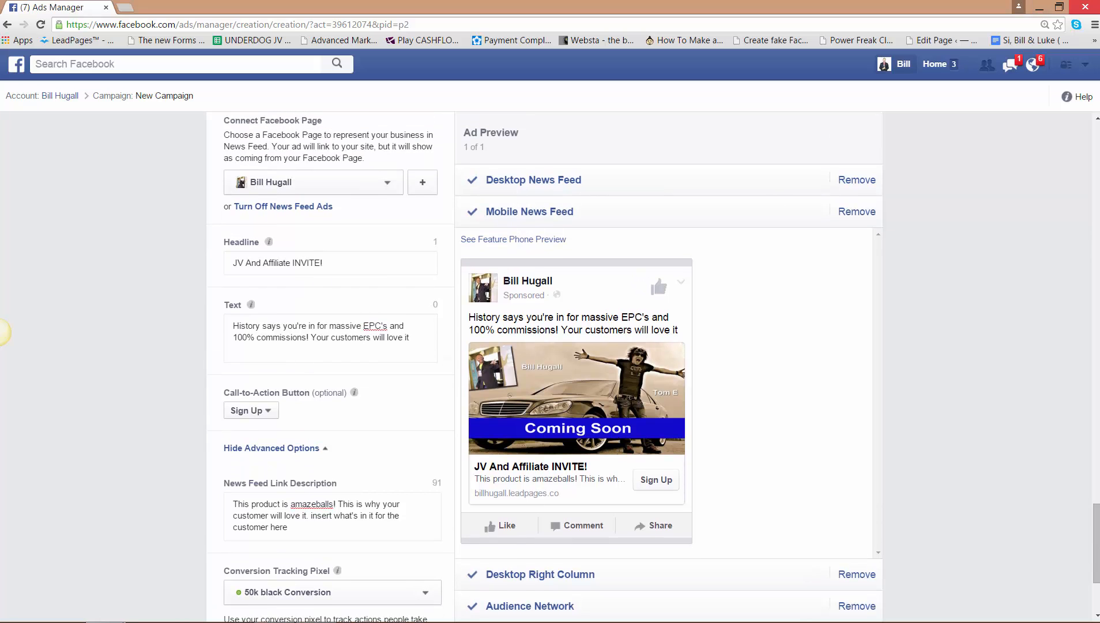
- Bring up the $50,000 case study landing page and its thank-you page in neighbouring browser tabs
left_click_drag(1099, 88, 381, 6)
left_click_drag(522, 73, 548, 32)
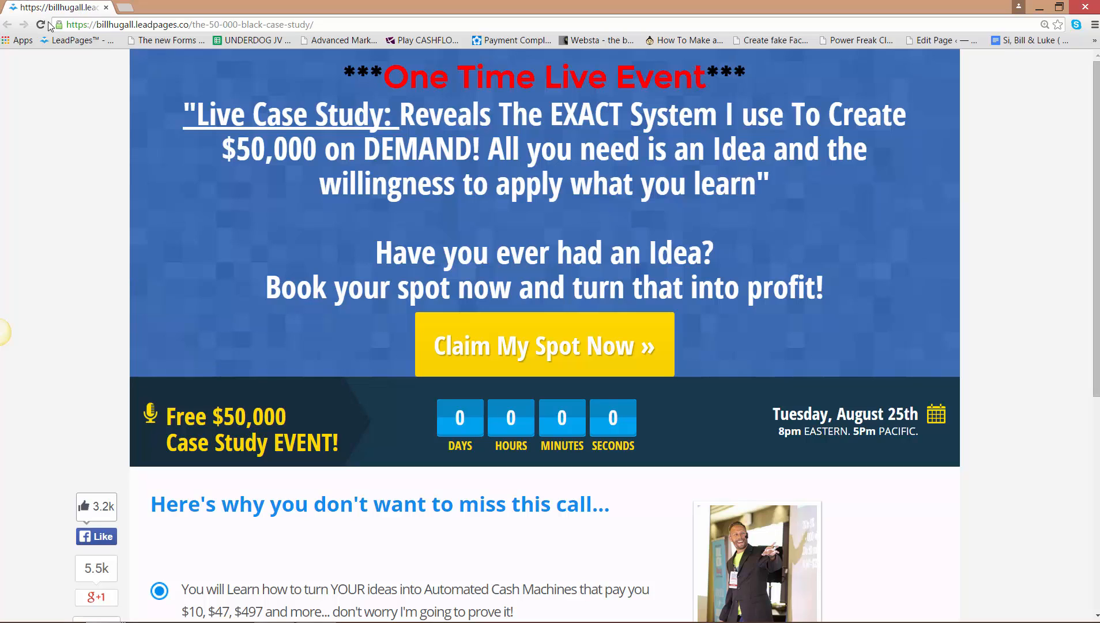
left_click(123, 8)
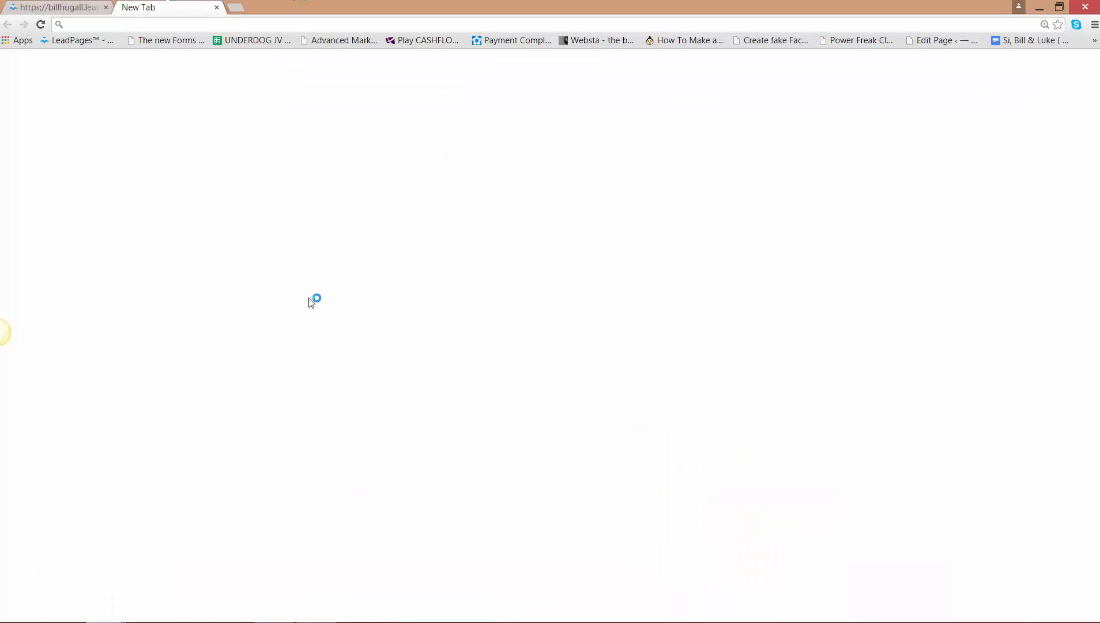
left_click(217, 7)
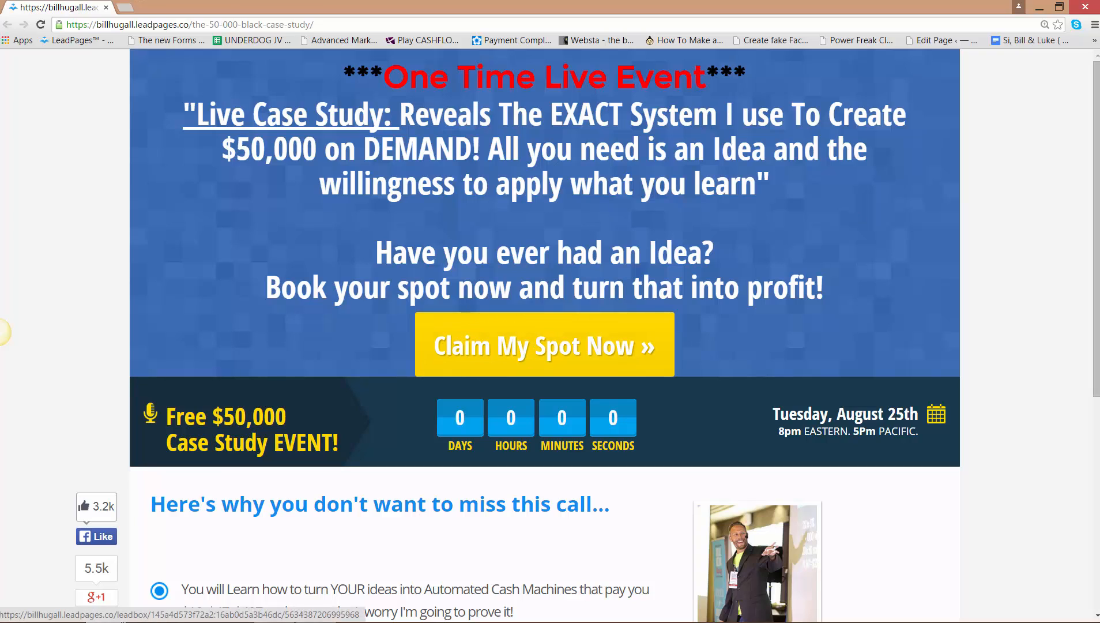
left_click_drag(1099, 26, 154, 5)
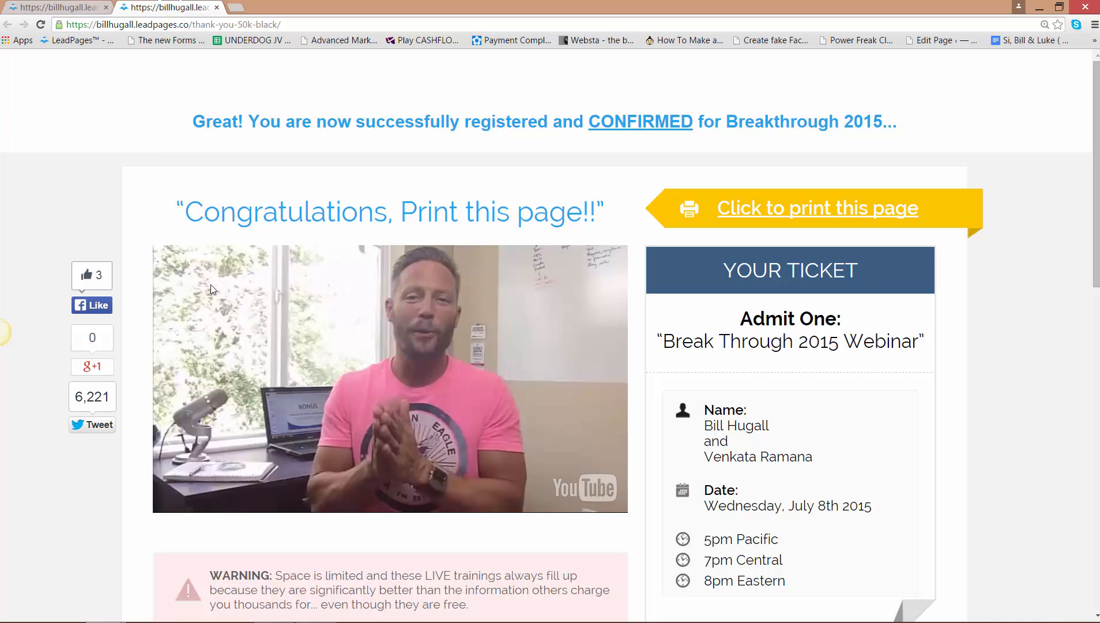
- Compare the case study registration page with the thank-you page that registrants reach after signing up
left_click(73, 5)
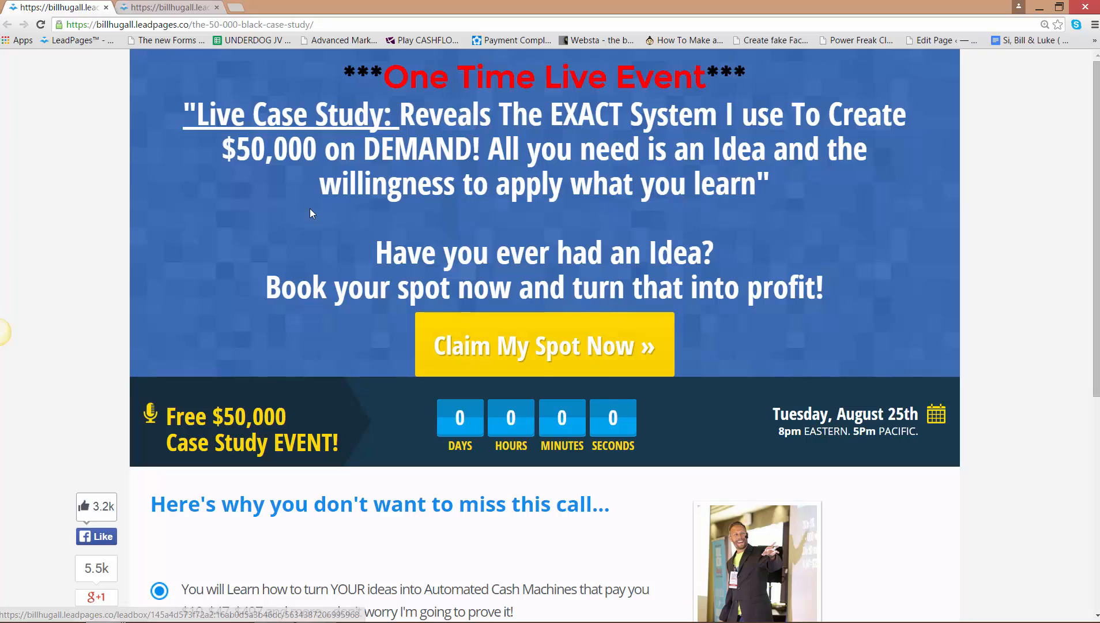
left_click(173, 6)
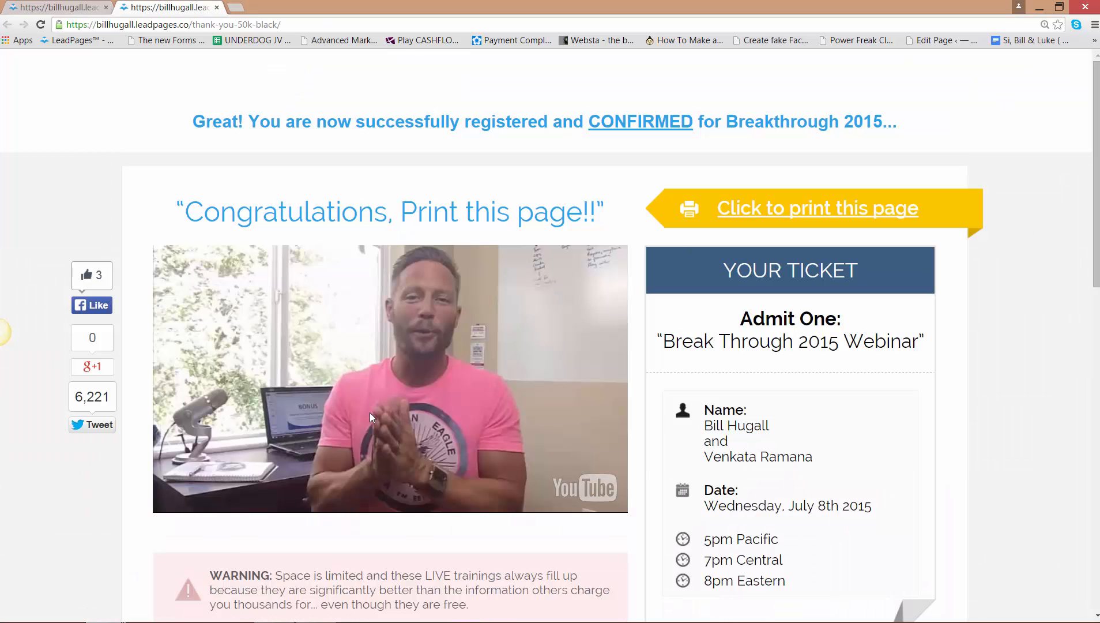
left_click(52, 8)
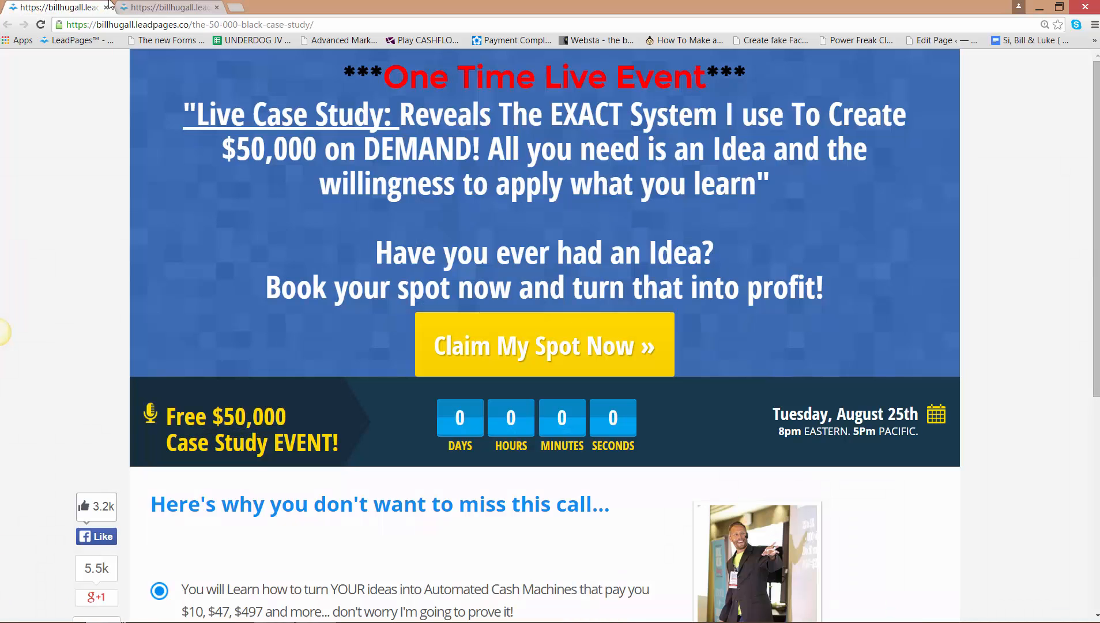
left_click(170, 7)
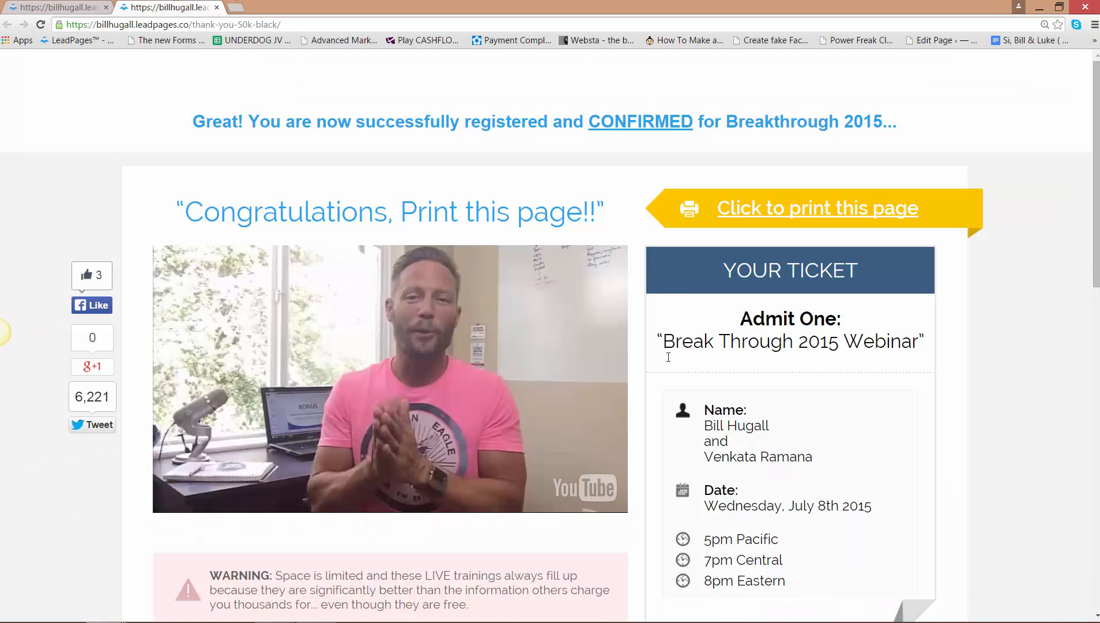
left_click(70, 6)
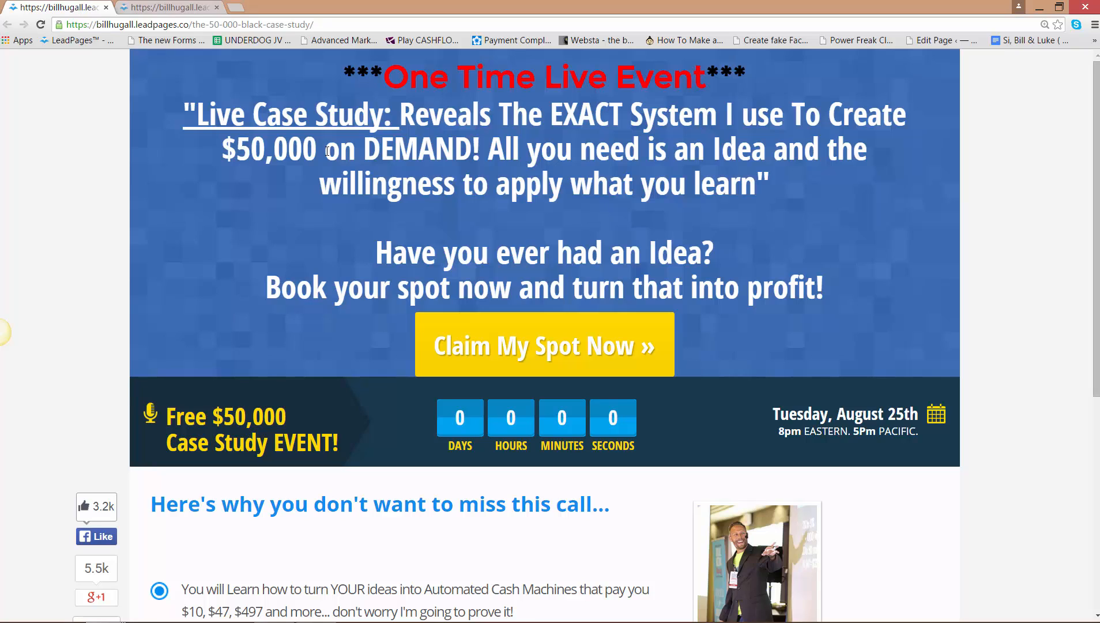
key("ctrl+Tab")
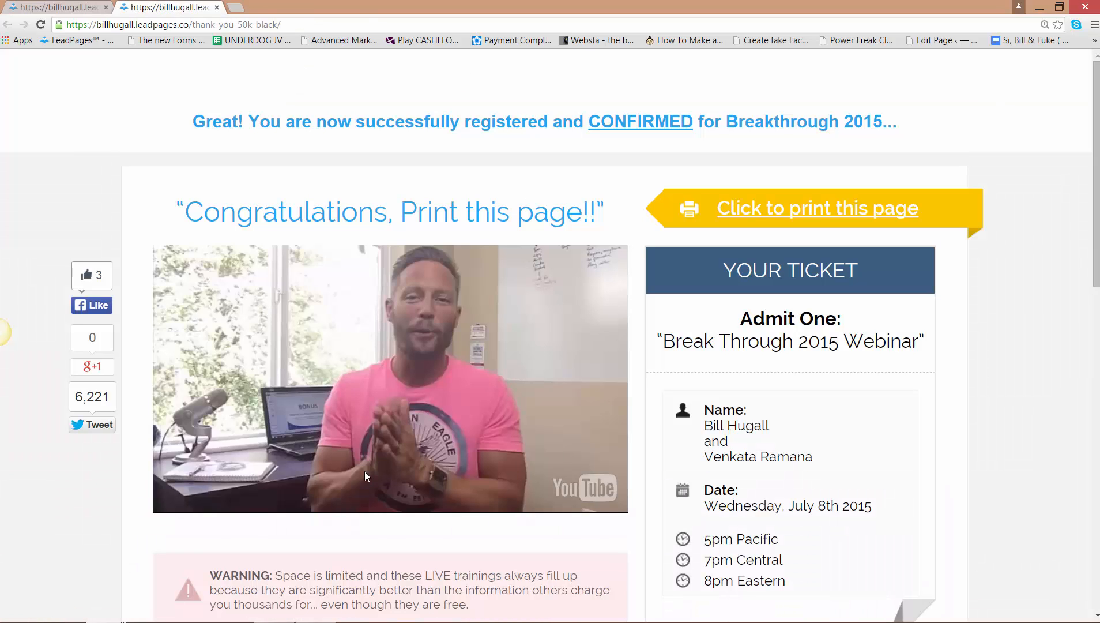
mouse_move(262, 612)
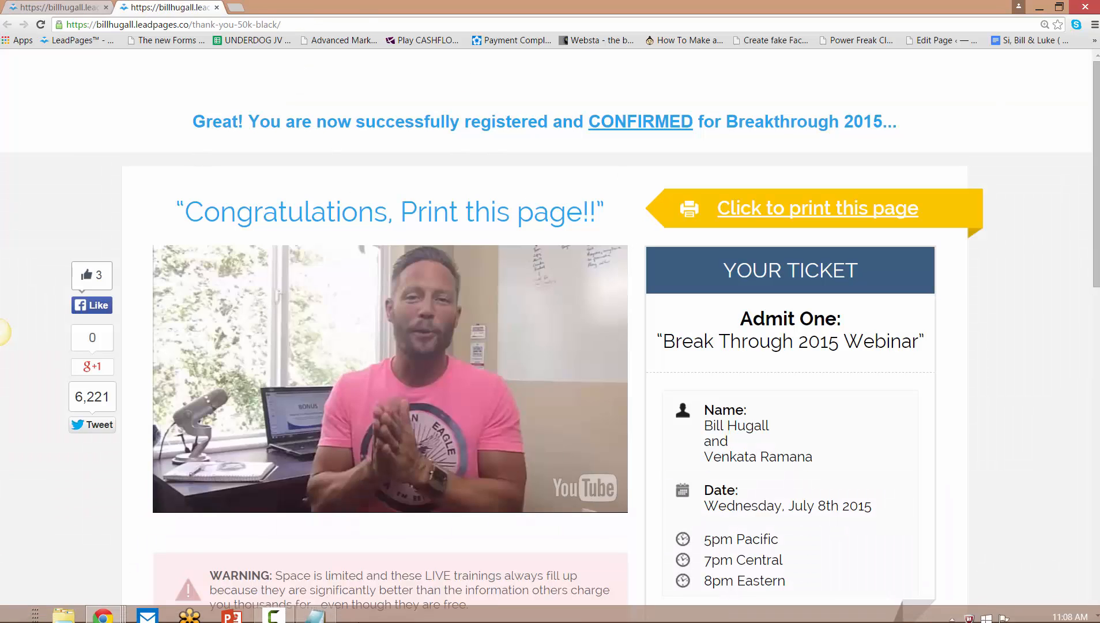